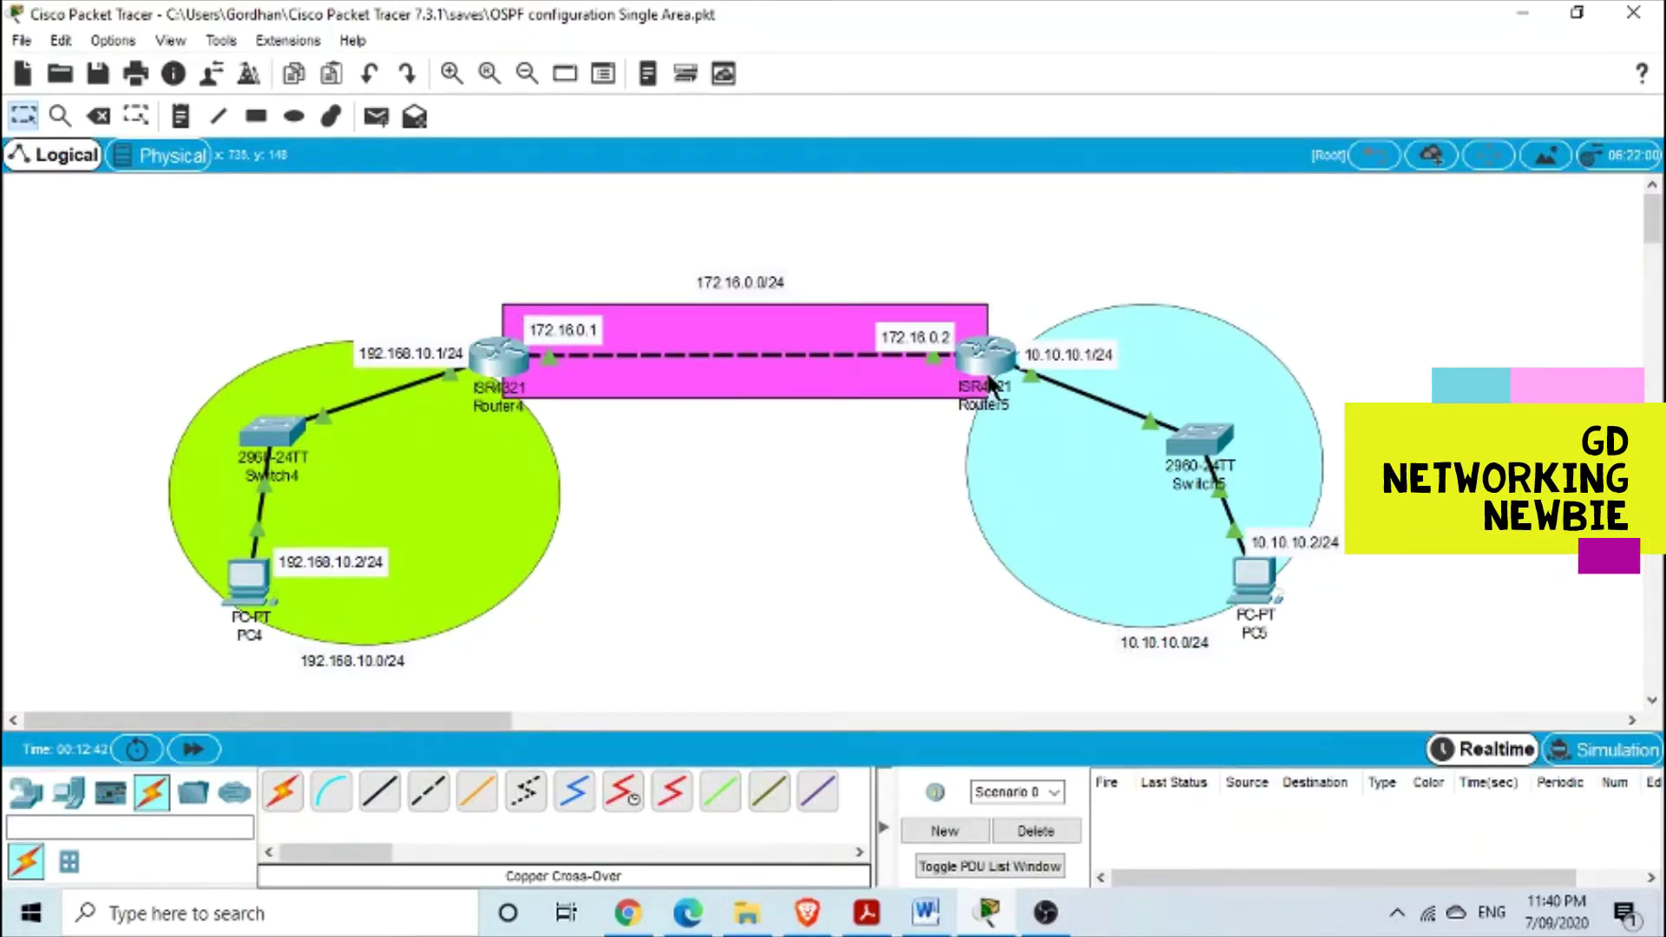
Open Router4's command line in a maximized window and push the earlier output out of view with empty prompt lines
{"action": "mouse_move", "coordinate": [989, 382]}
{"action": "left_click", "coordinate": [503, 364]}
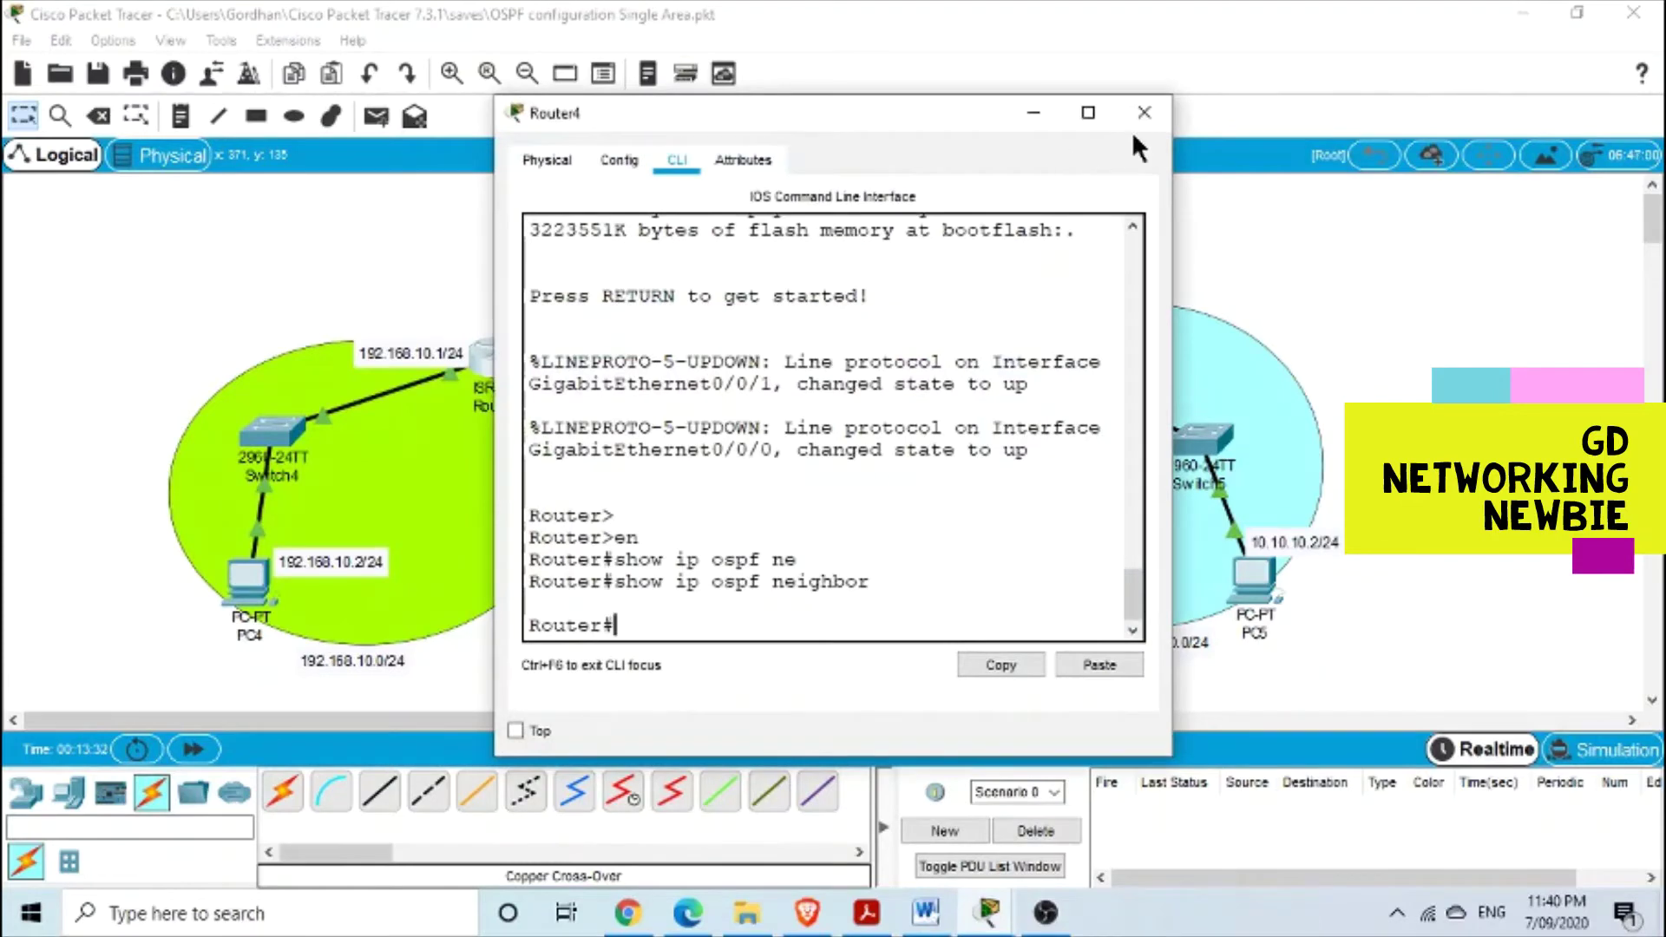
{"action": "left_click", "coordinate": [1087, 112]}
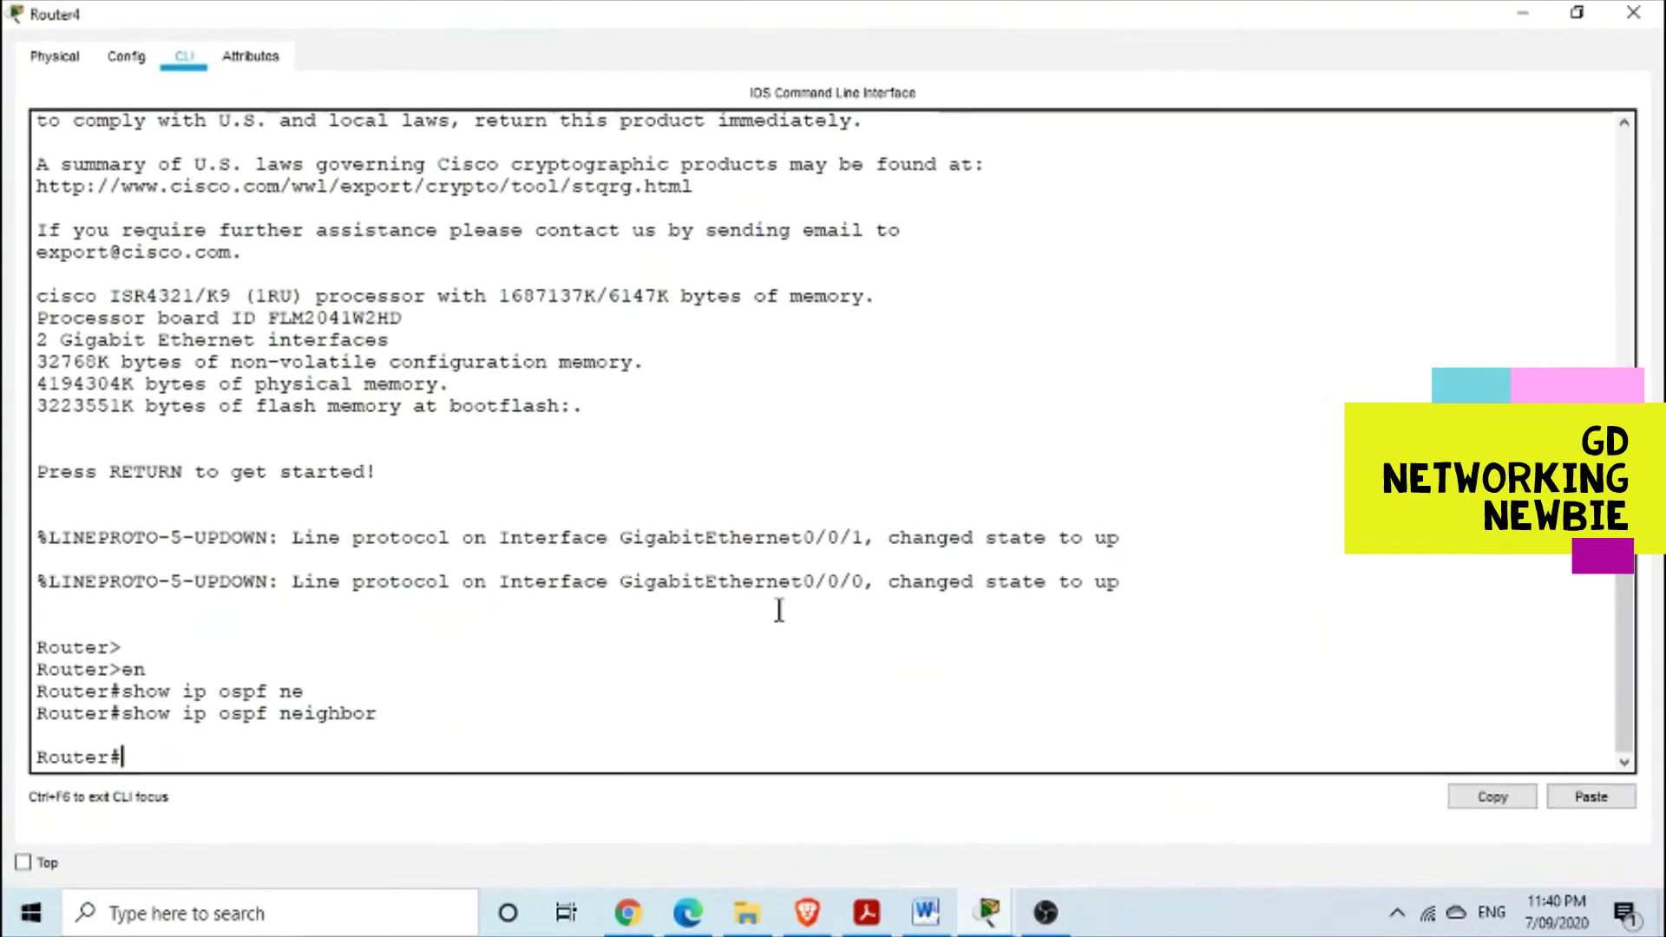
{"action": "key", "text": "Return"}
{"action": "key", "text": "Return"}
{"action": "key", "text": "Return"}
{"action": "key", "text": "Return"}
{"action": "key", "text": "Return"}
{"action": "key", "text": "Return"}
{"action": "key", "text": "Return"}
{"action": "key", "text": "Return"}
{"action": "key", "text": "Return"}
{"action": "key", "text": "Return"}
{"action": "key", "text": "Return"}
{"action": "key", "text": "Return"}
{"action": "key", "text": "Return"}
{"action": "key", "text": "Return"}
{"action": "key", "text": "Return"}
{"action": "key", "text": "Return"}
{"action": "key", "text": "Return"}
{"action": "key", "text": "Return"}
{"action": "key", "text": "Return"}
{"action": "key", "text": "Return"}
{"action": "key", "text": "Return"}
{"action": "key", "text": "Return"}
{"action": "key", "text": "Return"}
{"action": "key", "text": "Return"}
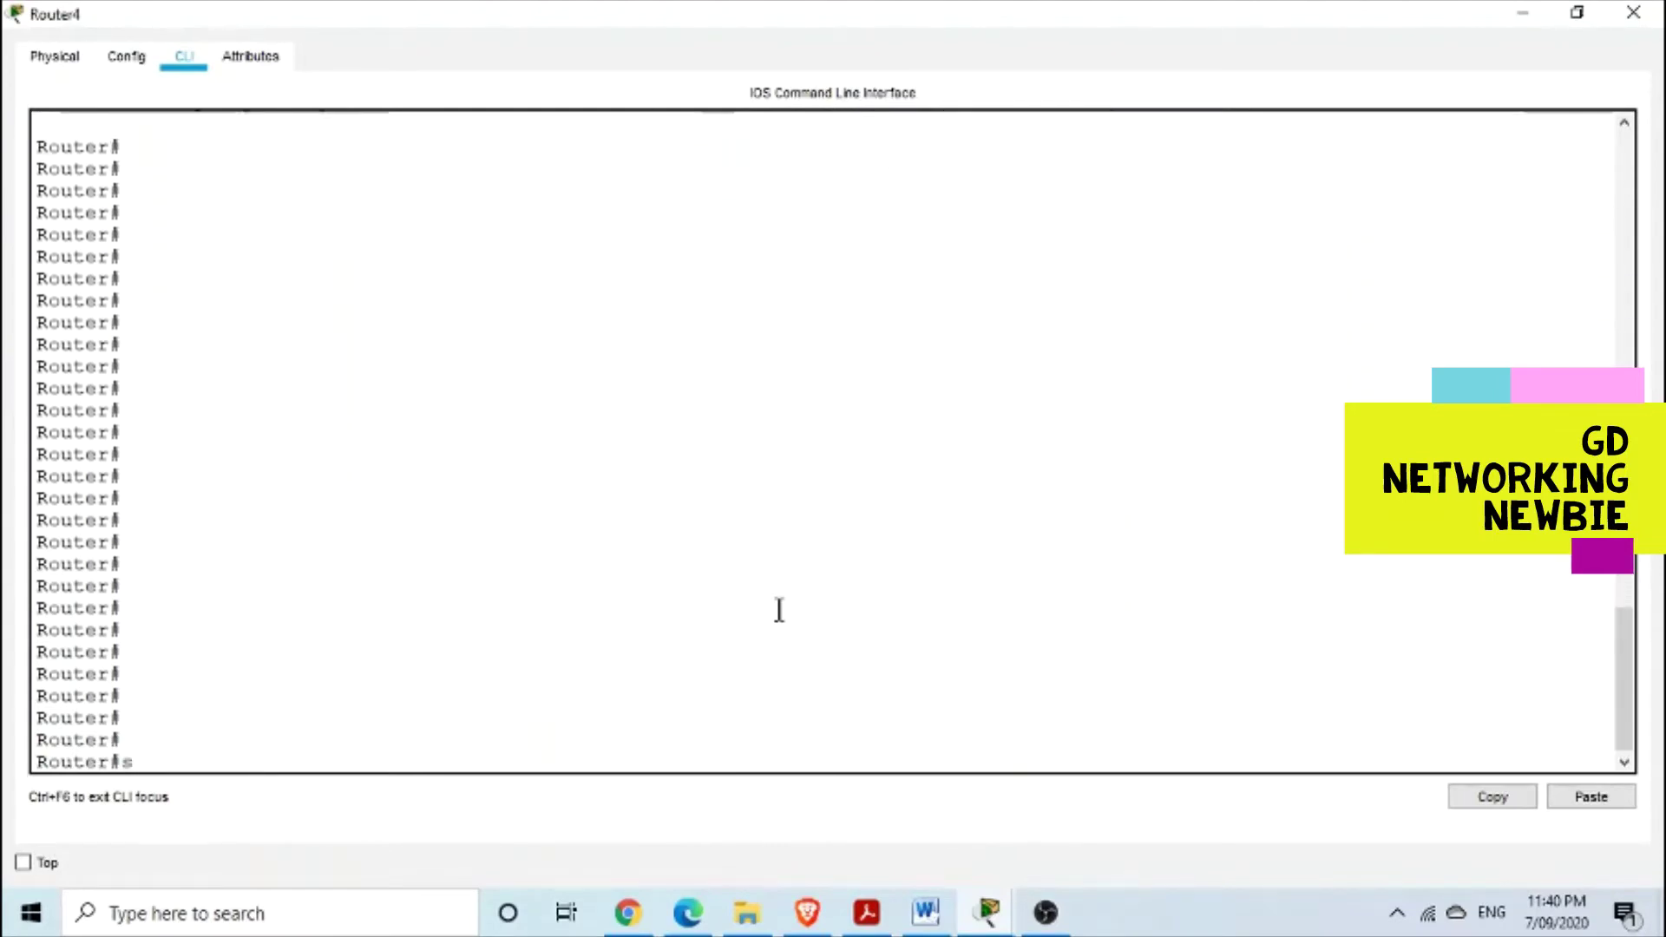
Run show ip protocols on Router4 to check for configured routing protocols, and close its window
{"action": "type", "text": "show"}
{"action": "key", "text": "BackSpace"}
{"action": "key", "text": "BackSpace"}
{"action": "type", "text": "ow ip "}
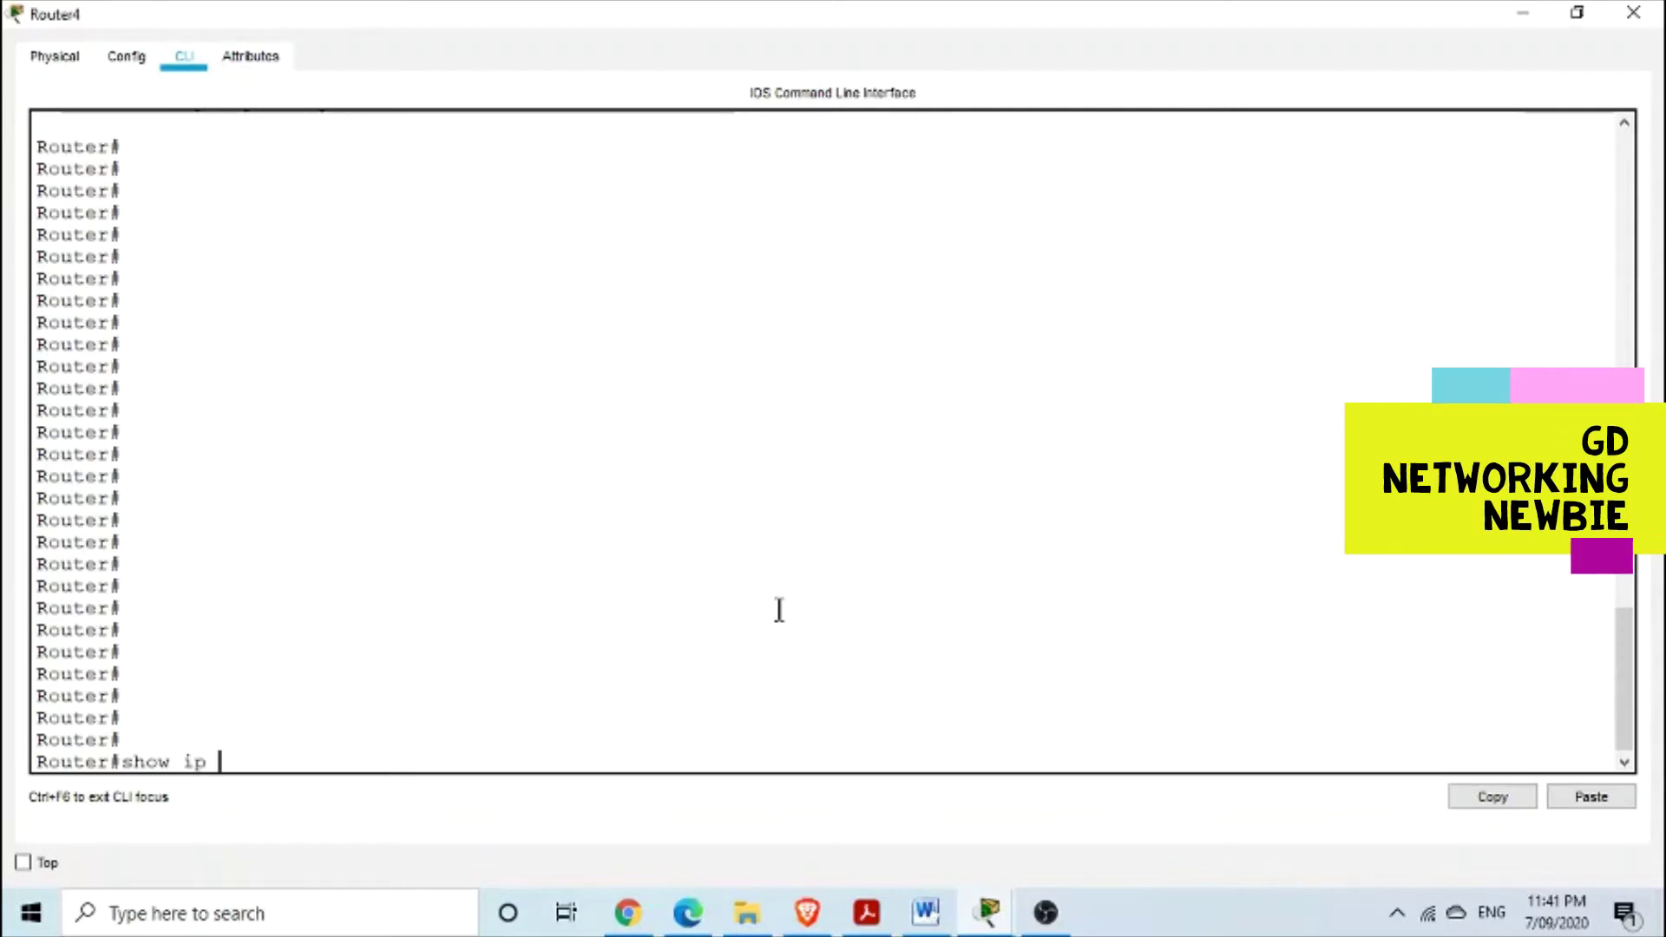
{"action": "type", "text": "p"}
{"action": "type", "text": "r"}
{"action": "key", "text": "Tab"}
{"action": "key", "text": "Return"}
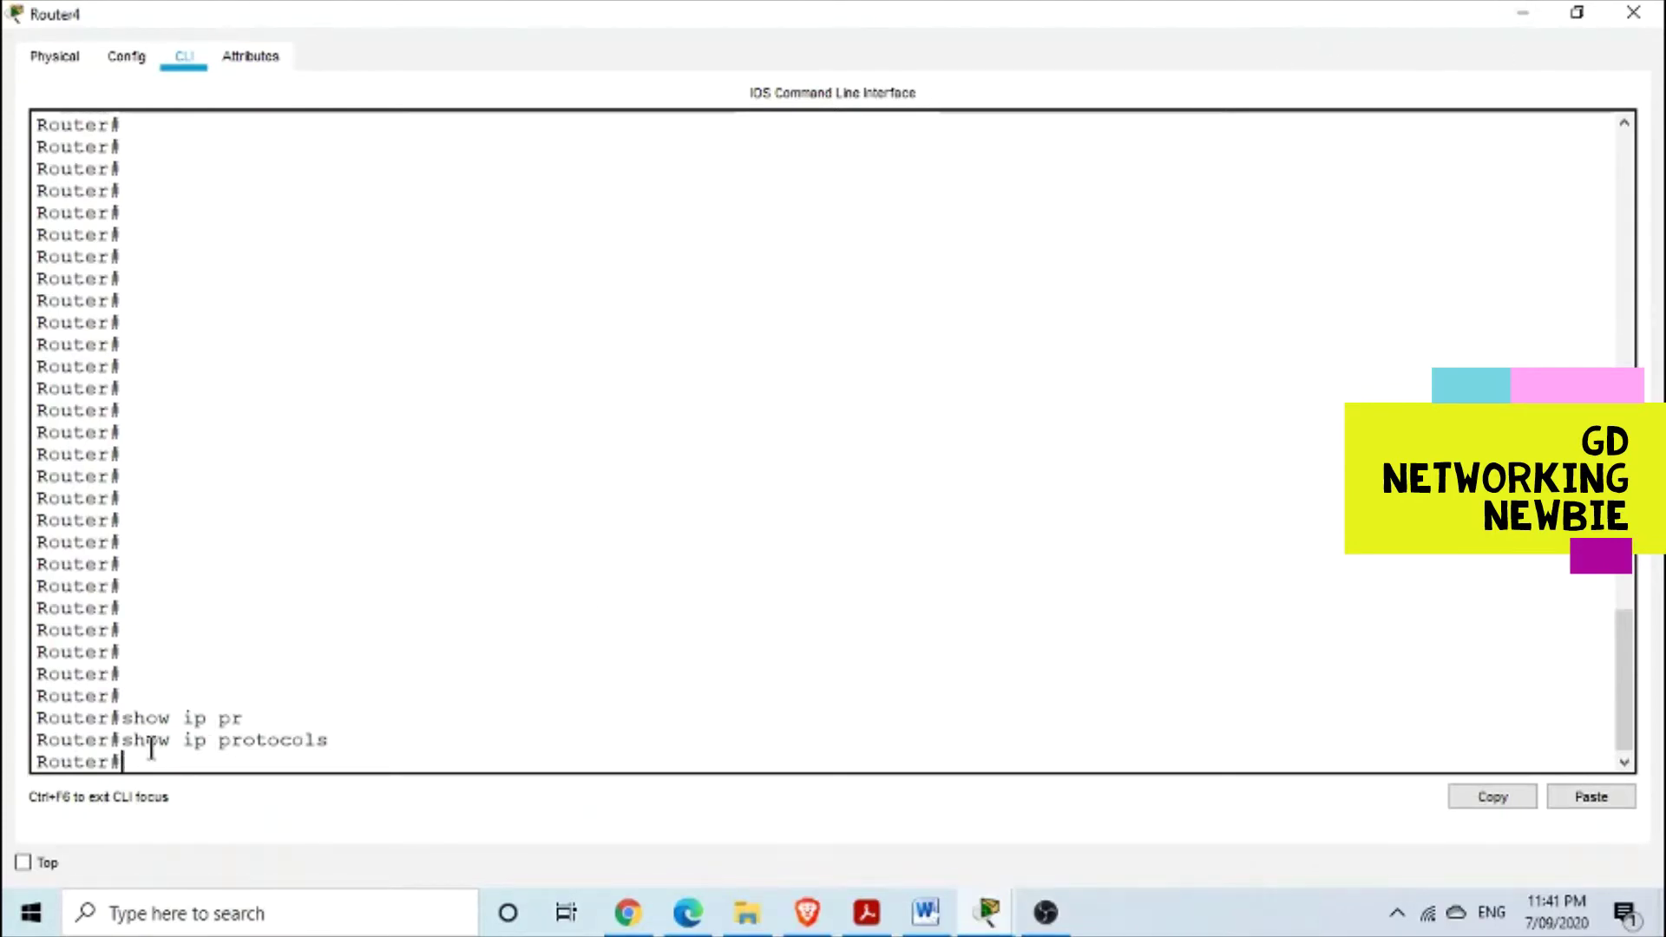
{"action": "left_click_drag", "start_coordinate": [121, 740], "coordinate": [340, 741]}
{"action": "left_click", "coordinate": [528, 682]}
{"action": "left_click", "coordinate": [1627, 19]}
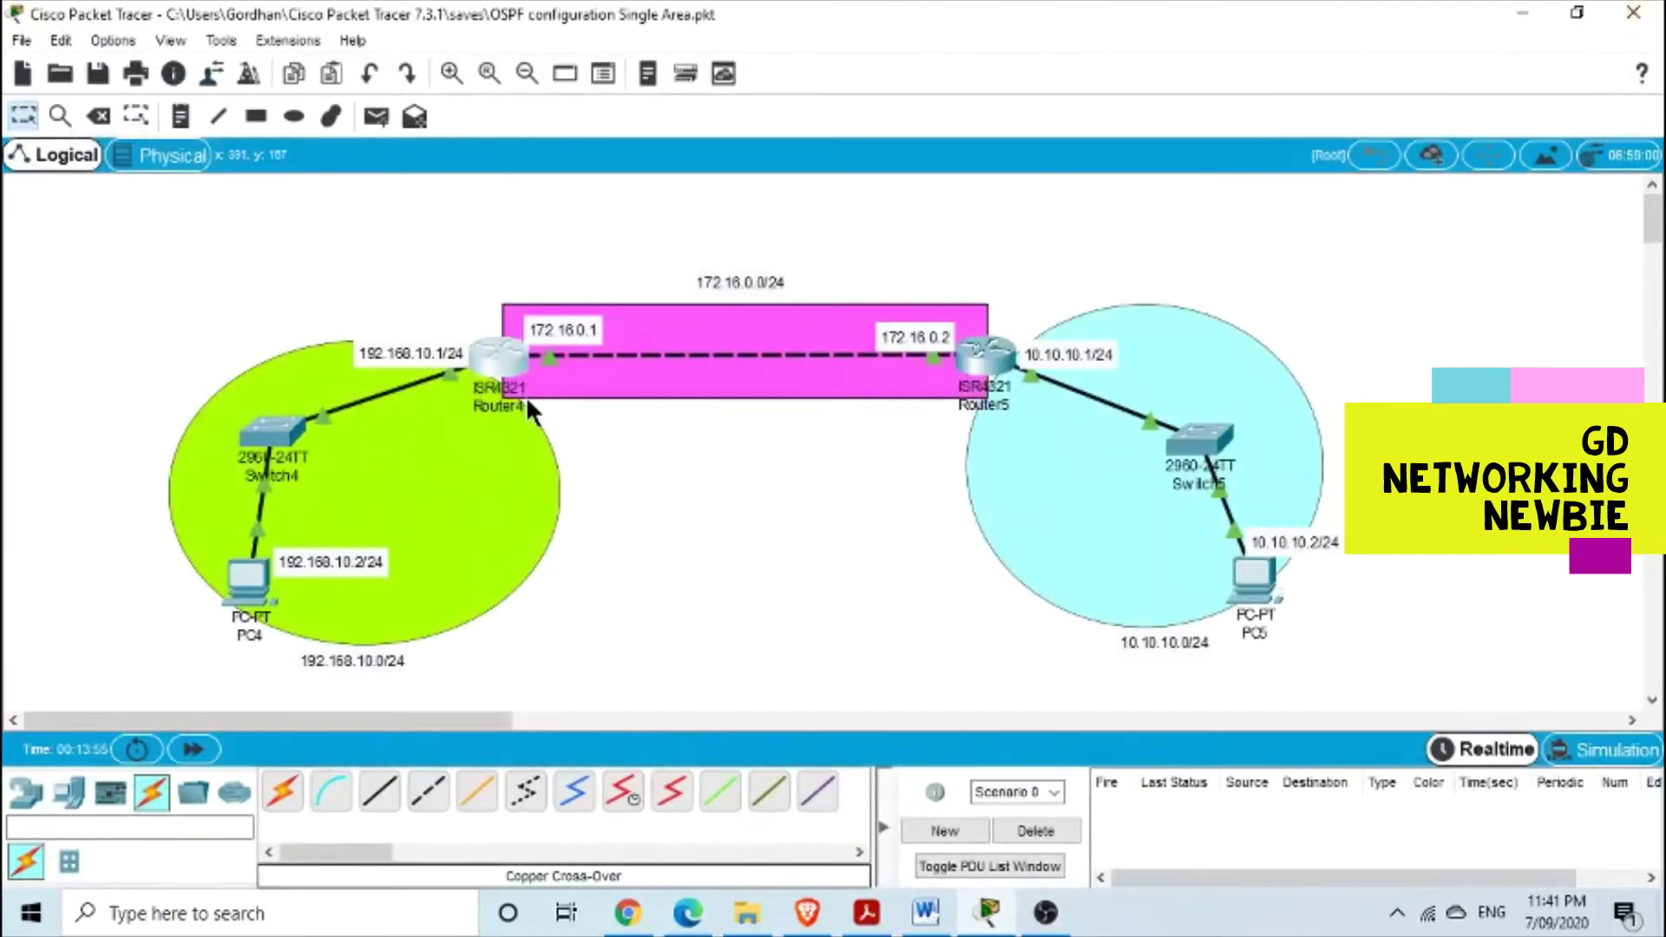
Open Router5's command line and push the earlier output out of view with empty prompt lines
{"action": "left_click", "coordinate": [976, 360]}
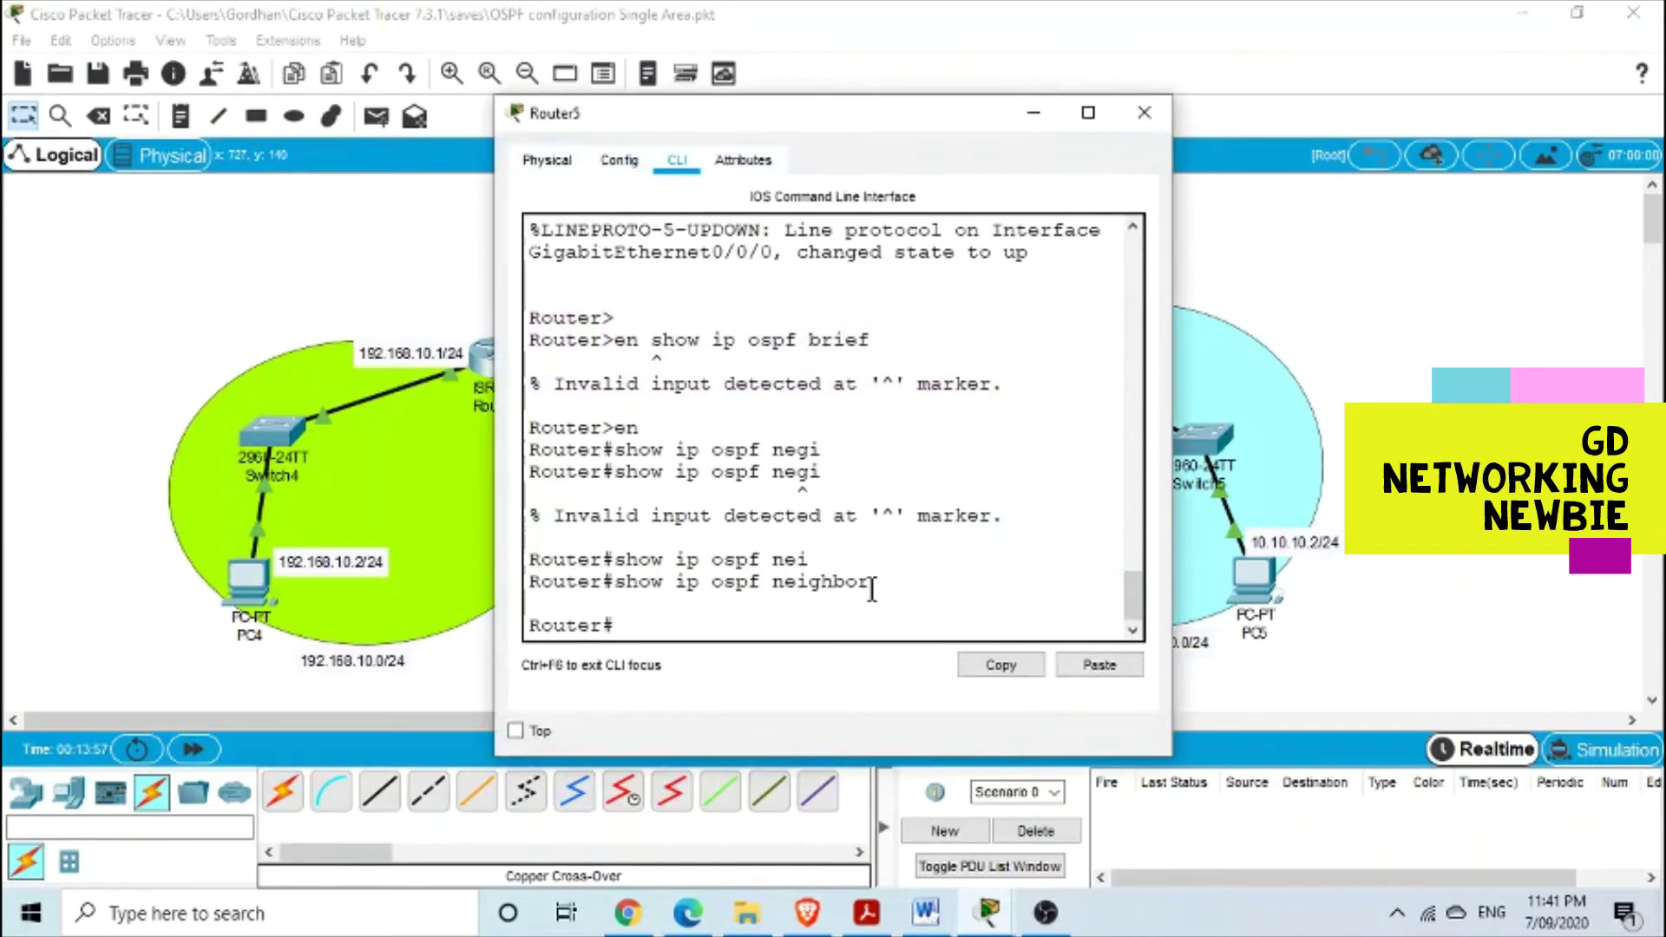
{"action": "key", "text": "Return"}
{"action": "key", "text": "Return"}
{"action": "key", "text": "Return"}
{"action": "key", "text": "Return"}
{"action": "key", "text": "Return"}
{"action": "key", "text": "Return"}
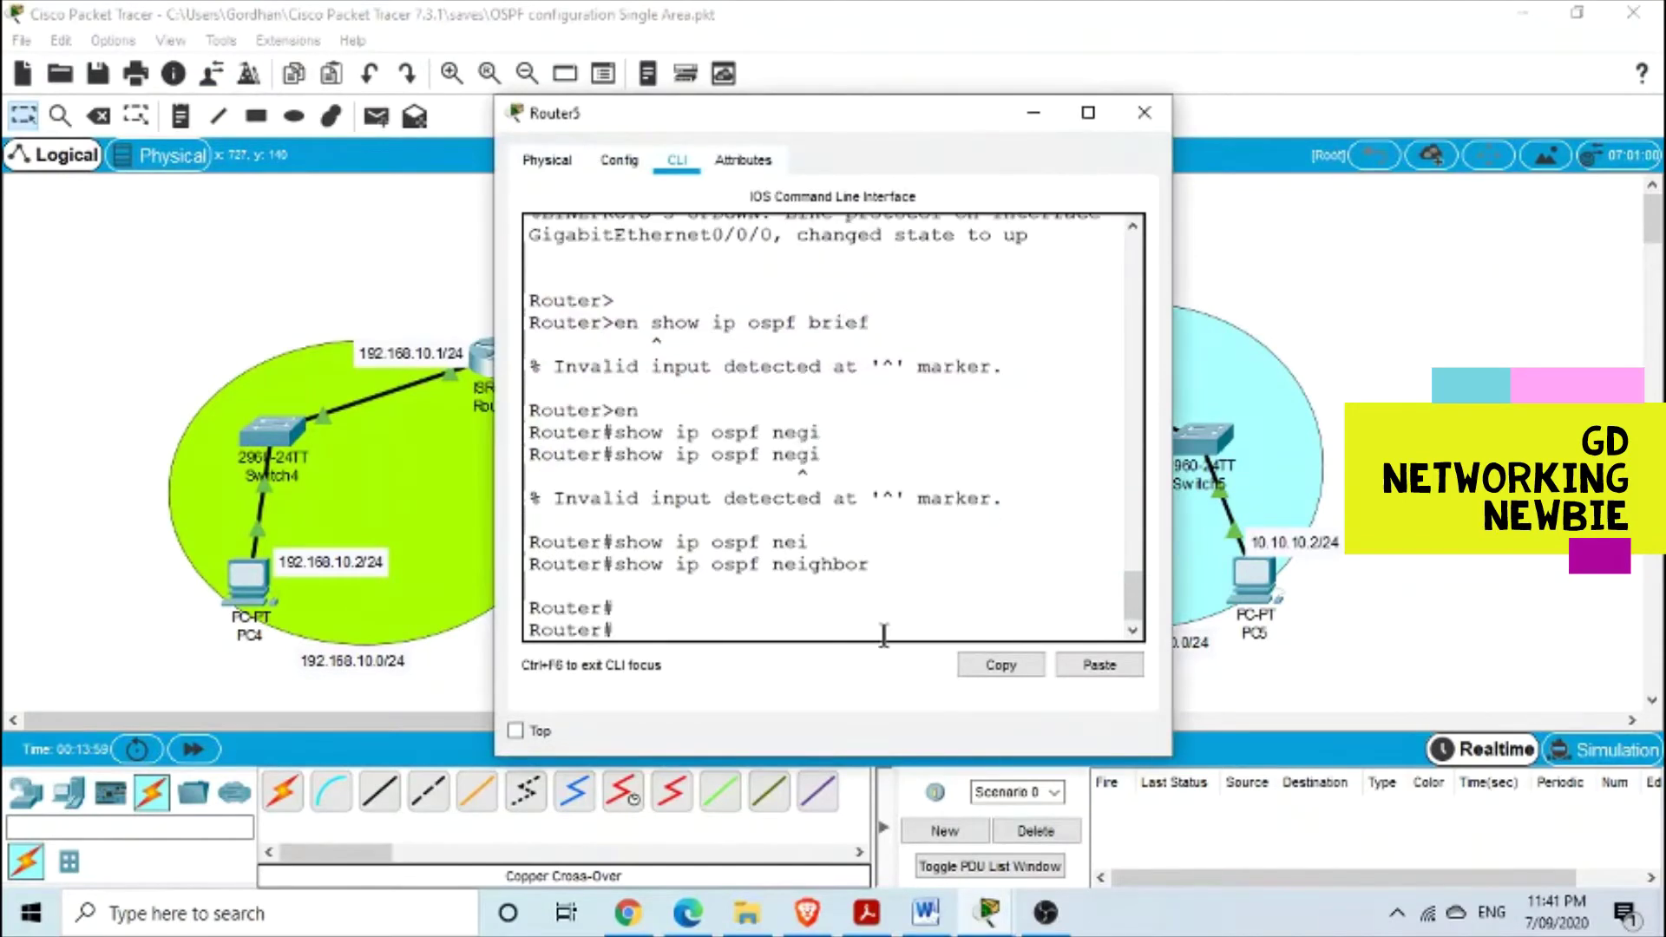
{"action": "key", "text": "Return"}
{"action": "key", "text": "Return"}
{"action": "key", "text": "Return"}
{"action": "key", "text": "Return"}
{"action": "key", "text": "Return"}
{"action": "key", "text": "Return"}
{"action": "key", "text": "Return"}
{"action": "key", "text": "Return"}
{"action": "key", "text": "Return"}
{"action": "key", "text": "Return"}
{"action": "key", "text": "Return"}
{"action": "key", "text": "Return"}
{"action": "key", "text": "Return"}
Run show ip protocols on Router5 to check for configured routing protocols, and close its window
{"action": "type", "text": "s"}
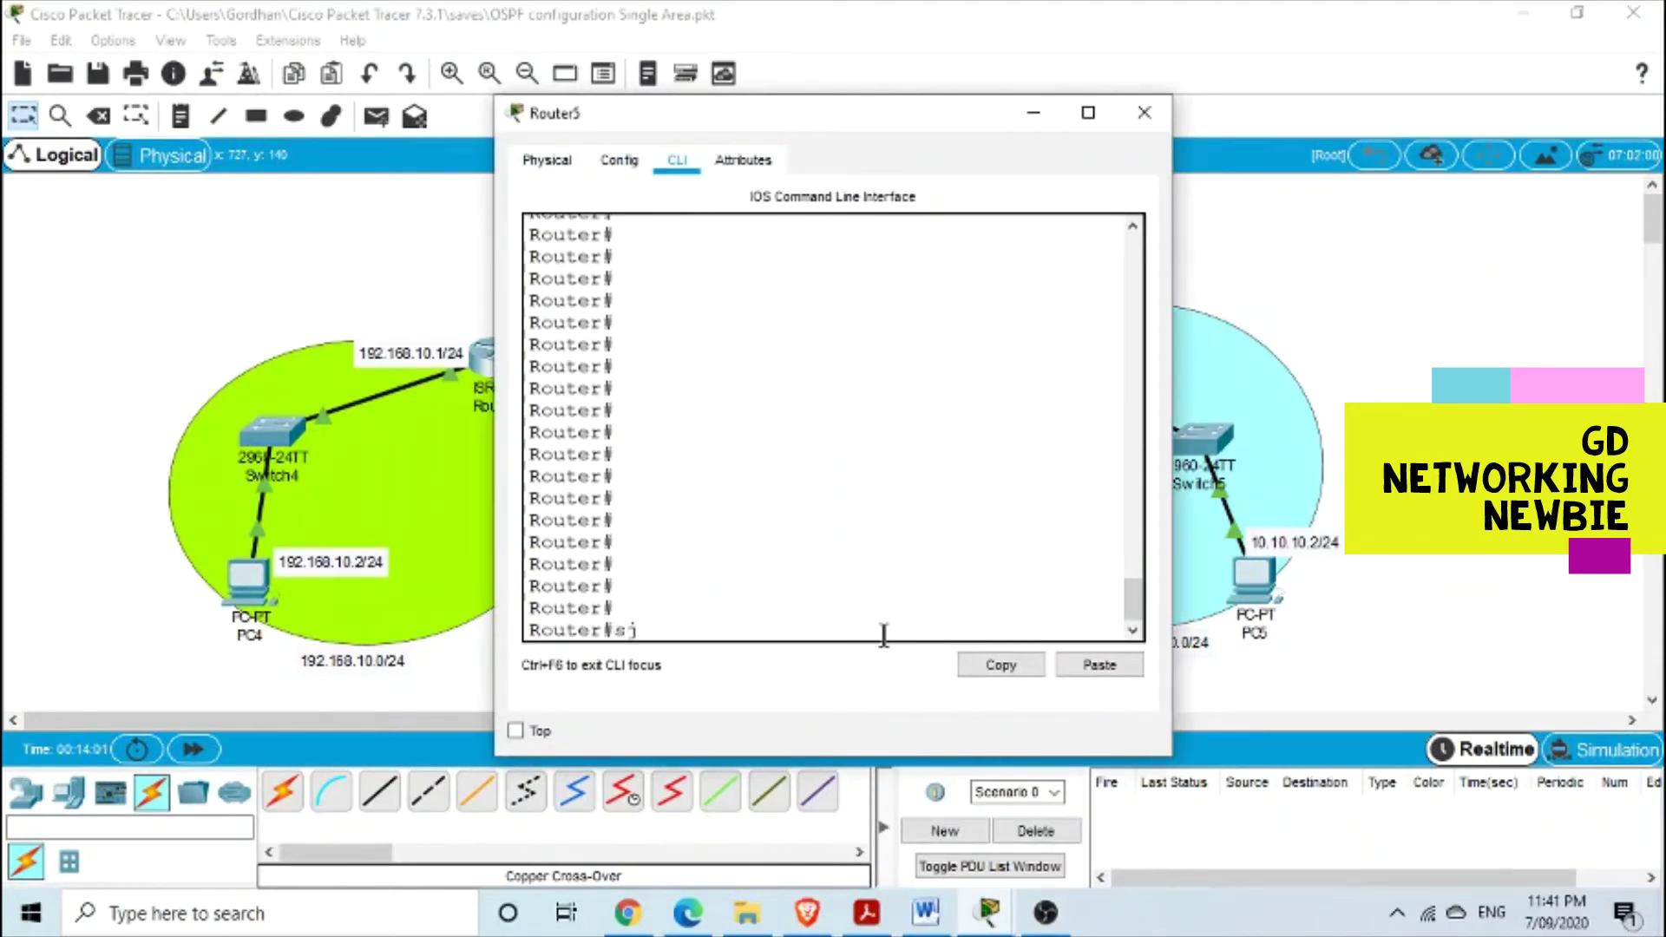
{"action": "type", "text": "how ip pr"}
{"action": "key", "text": "Tab"}
{"action": "key", "text": "Return"}
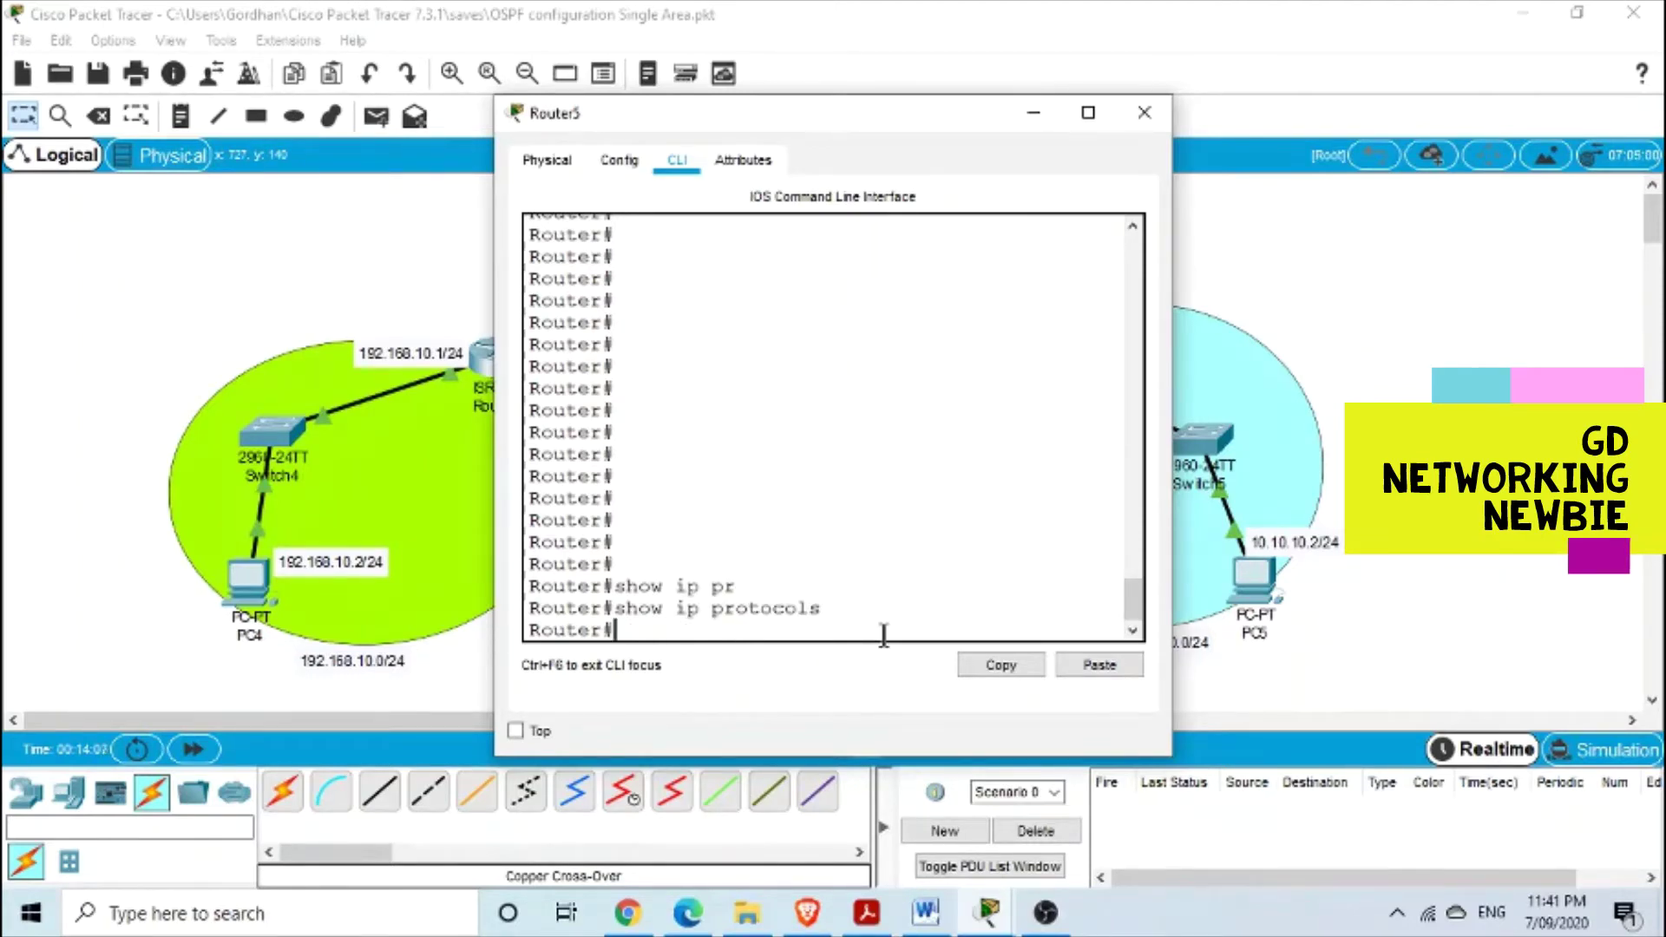
{"action": "left_click", "coordinate": [1142, 112]}
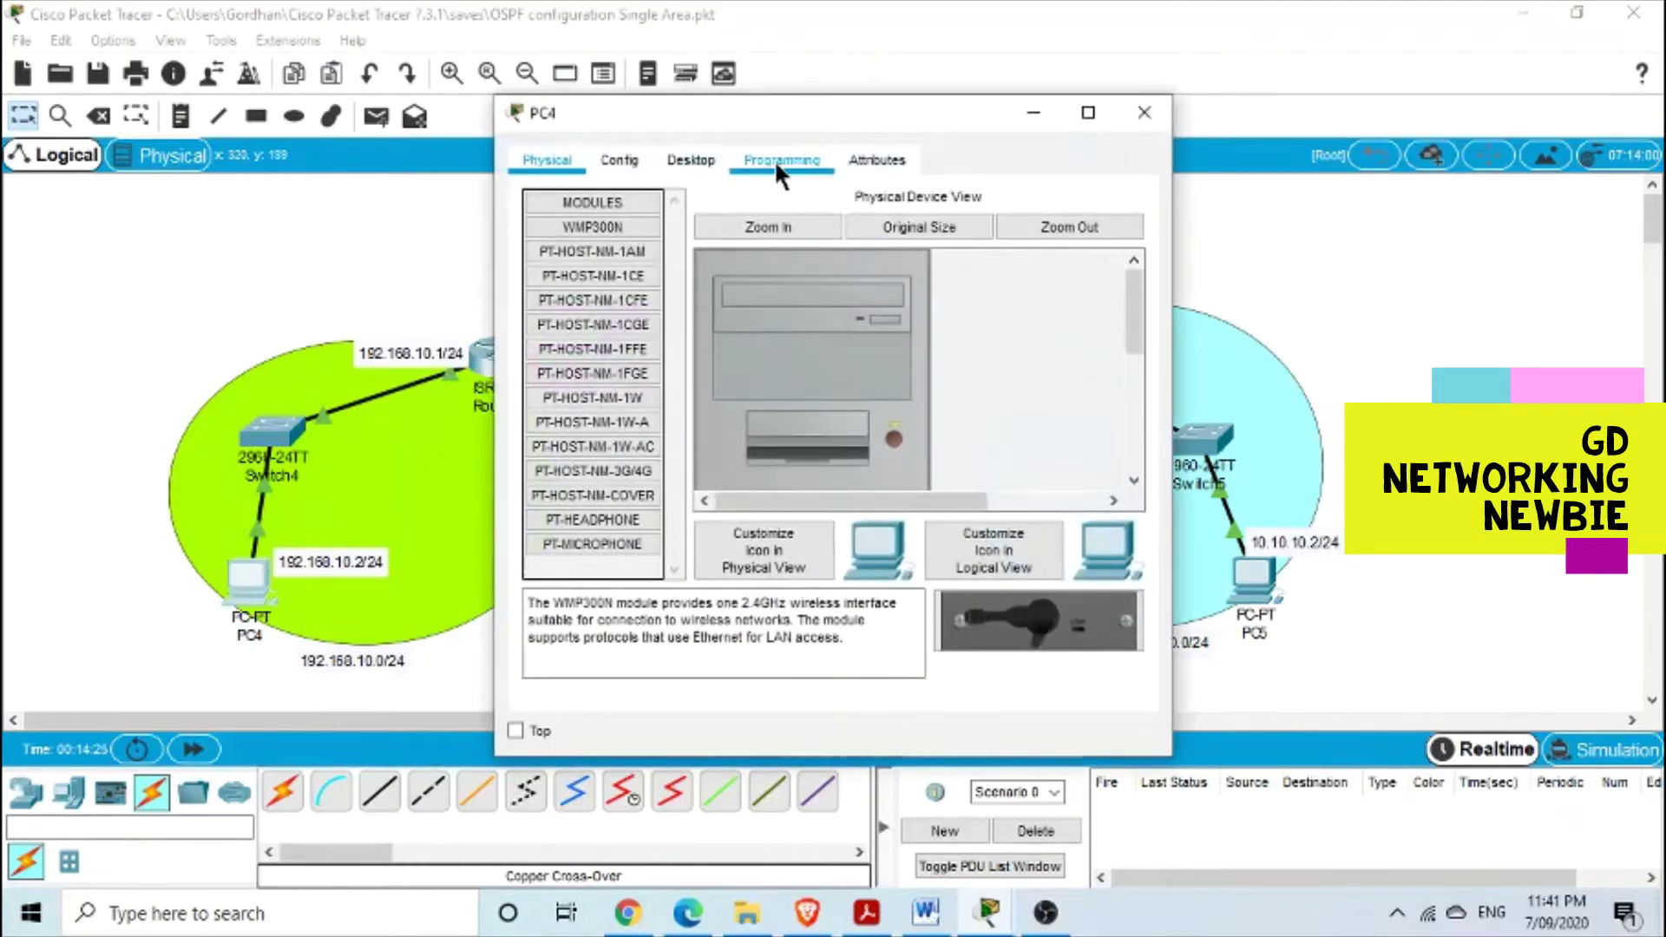
Ping the gateway 192.168.10.1 from PC4's Command Prompt
{"action": "left_click", "coordinate": [780, 160]}
{"action": "left_click", "coordinate": [708, 170]}
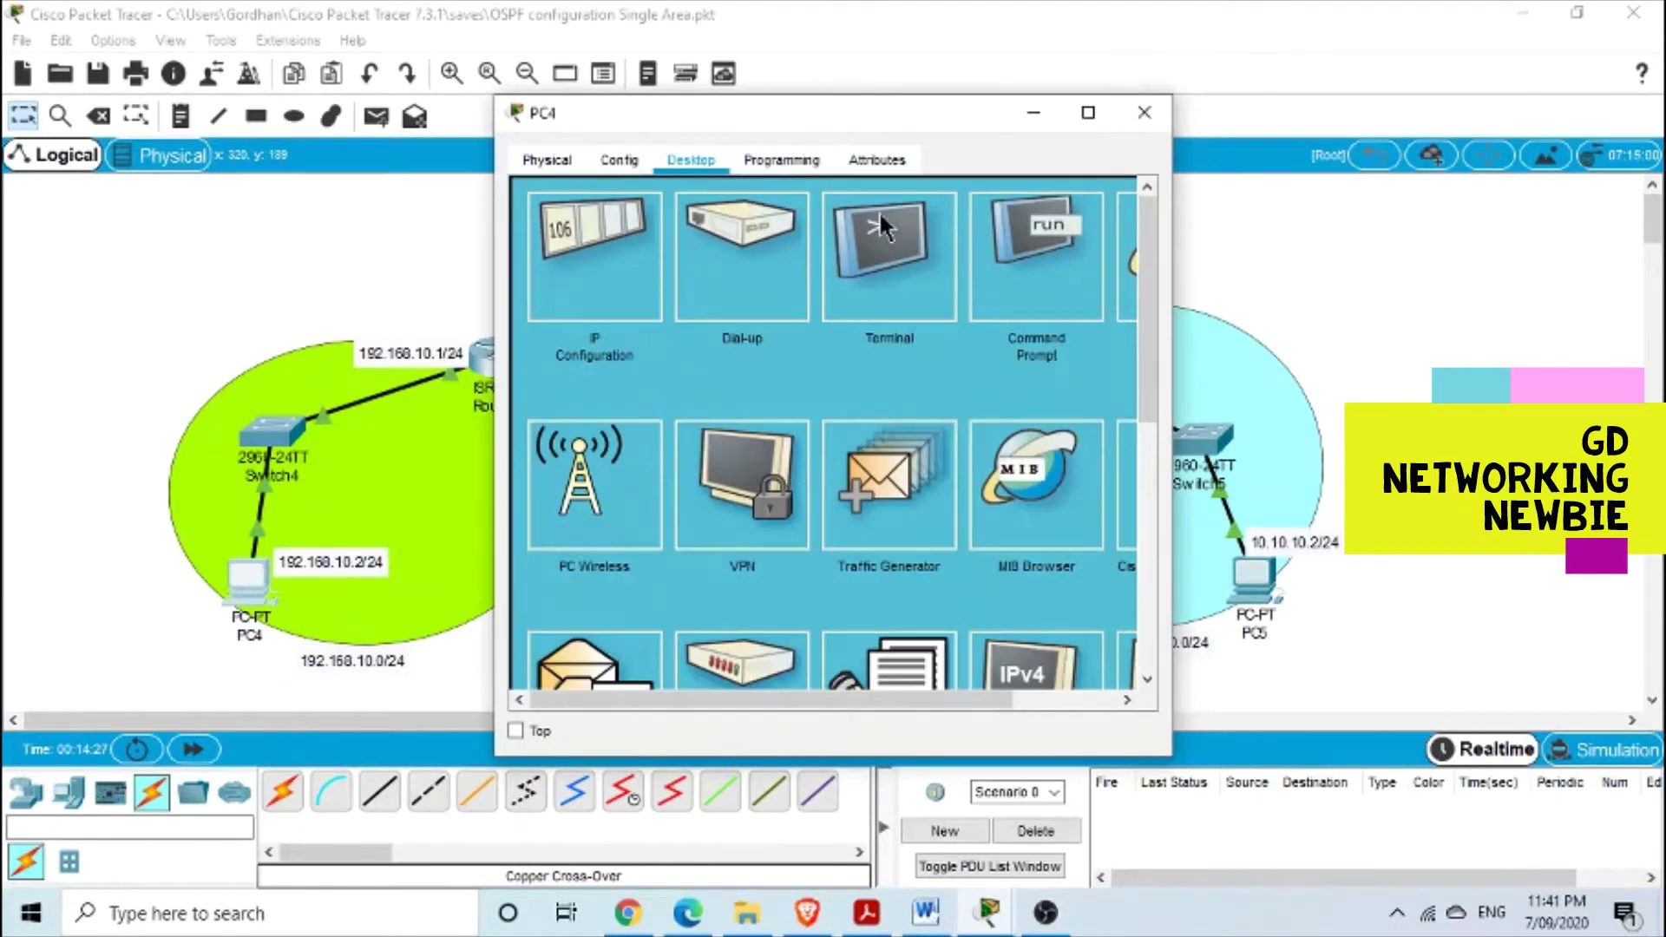
{"action": "left_click", "coordinate": [983, 252]}
{"action": "type", "text": "poi"}
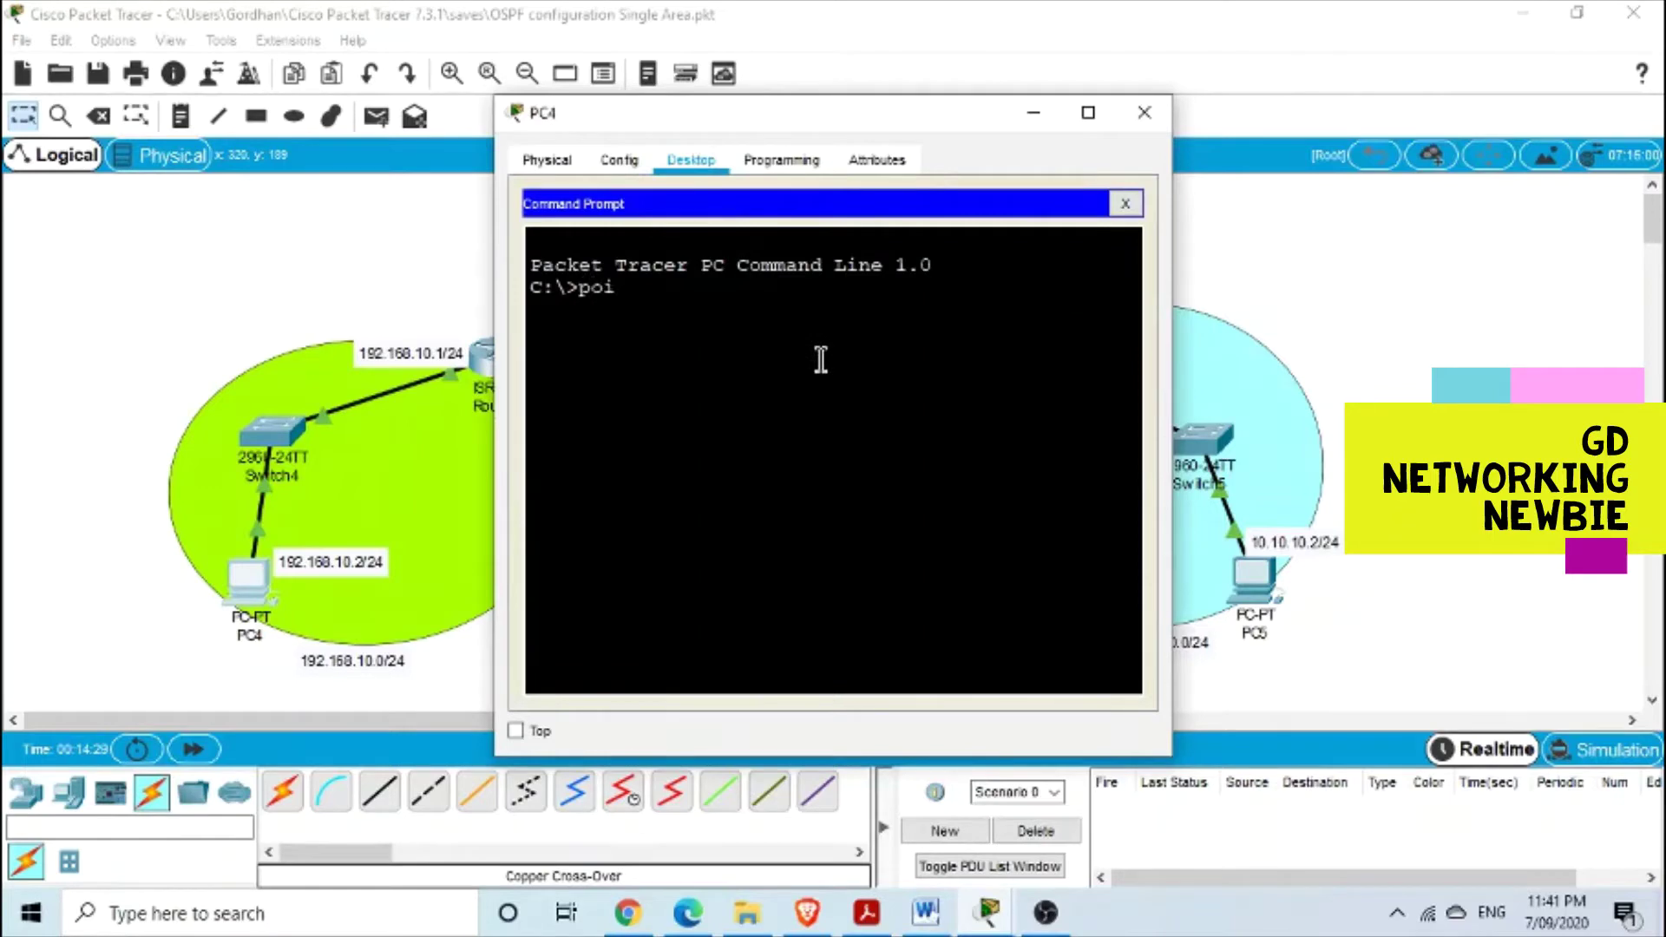
{"action": "type", "text": "n"}
{"action": "key", "text": "BackSpace"}
{"action": "key", "text": "BackSpace"}
{"action": "key", "text": "BackSpace"}
{"action": "type", "text": "ing 192.16"}
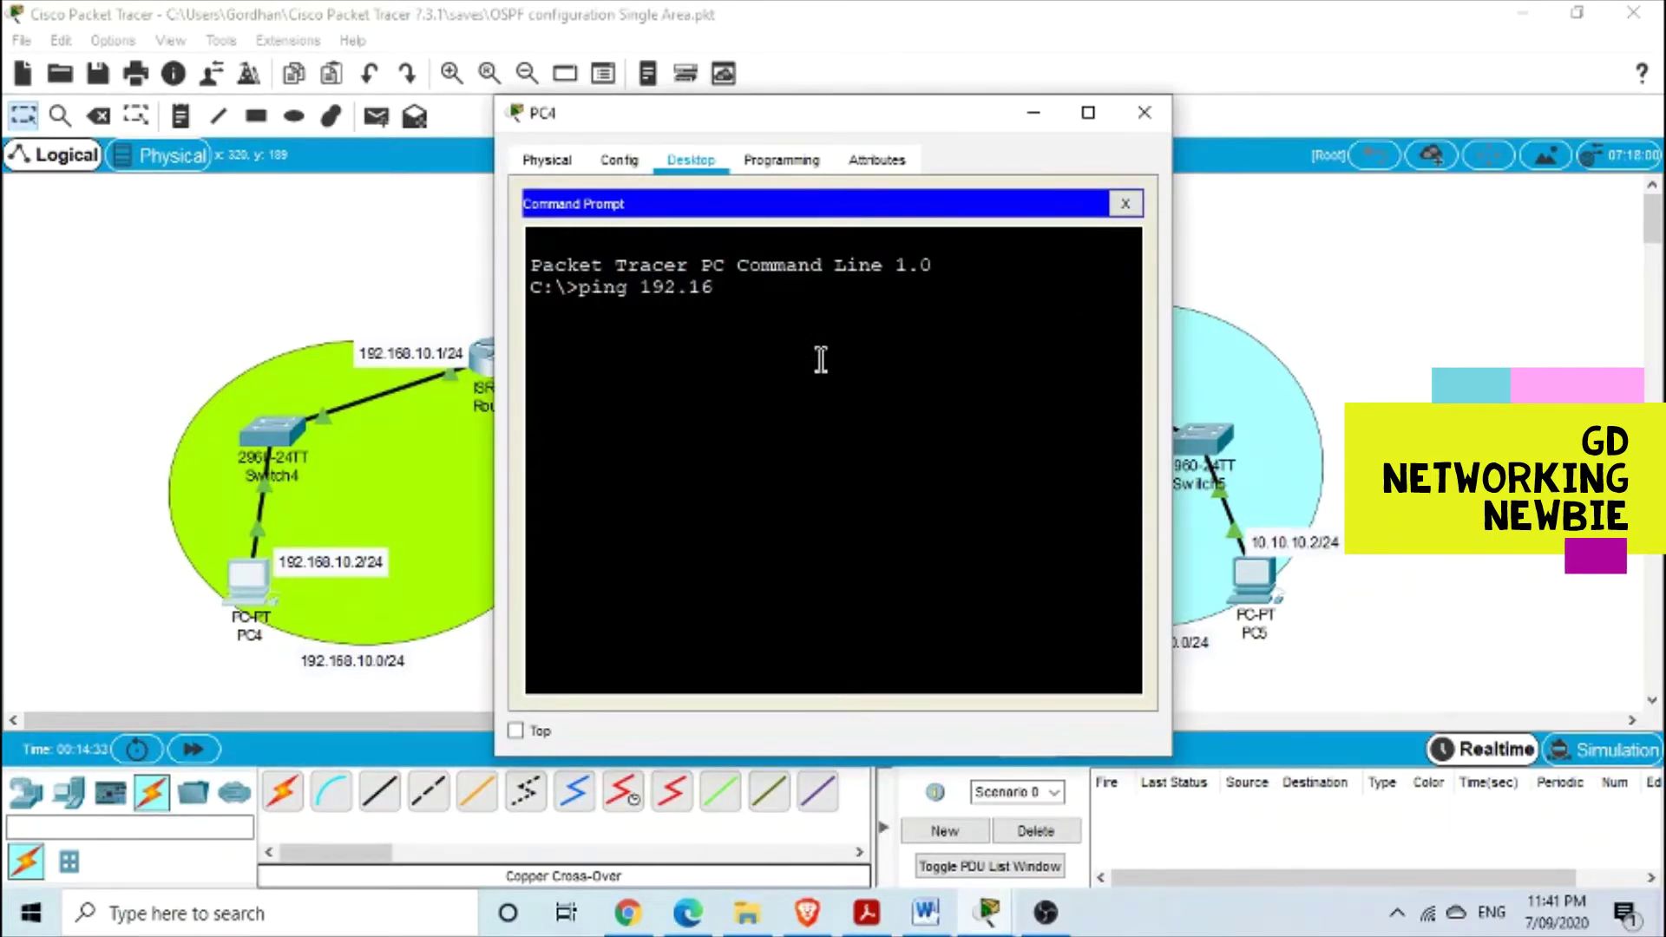
{"action": "type", "text": "8.10.1"}
{"action": "key", "text": "Return"}
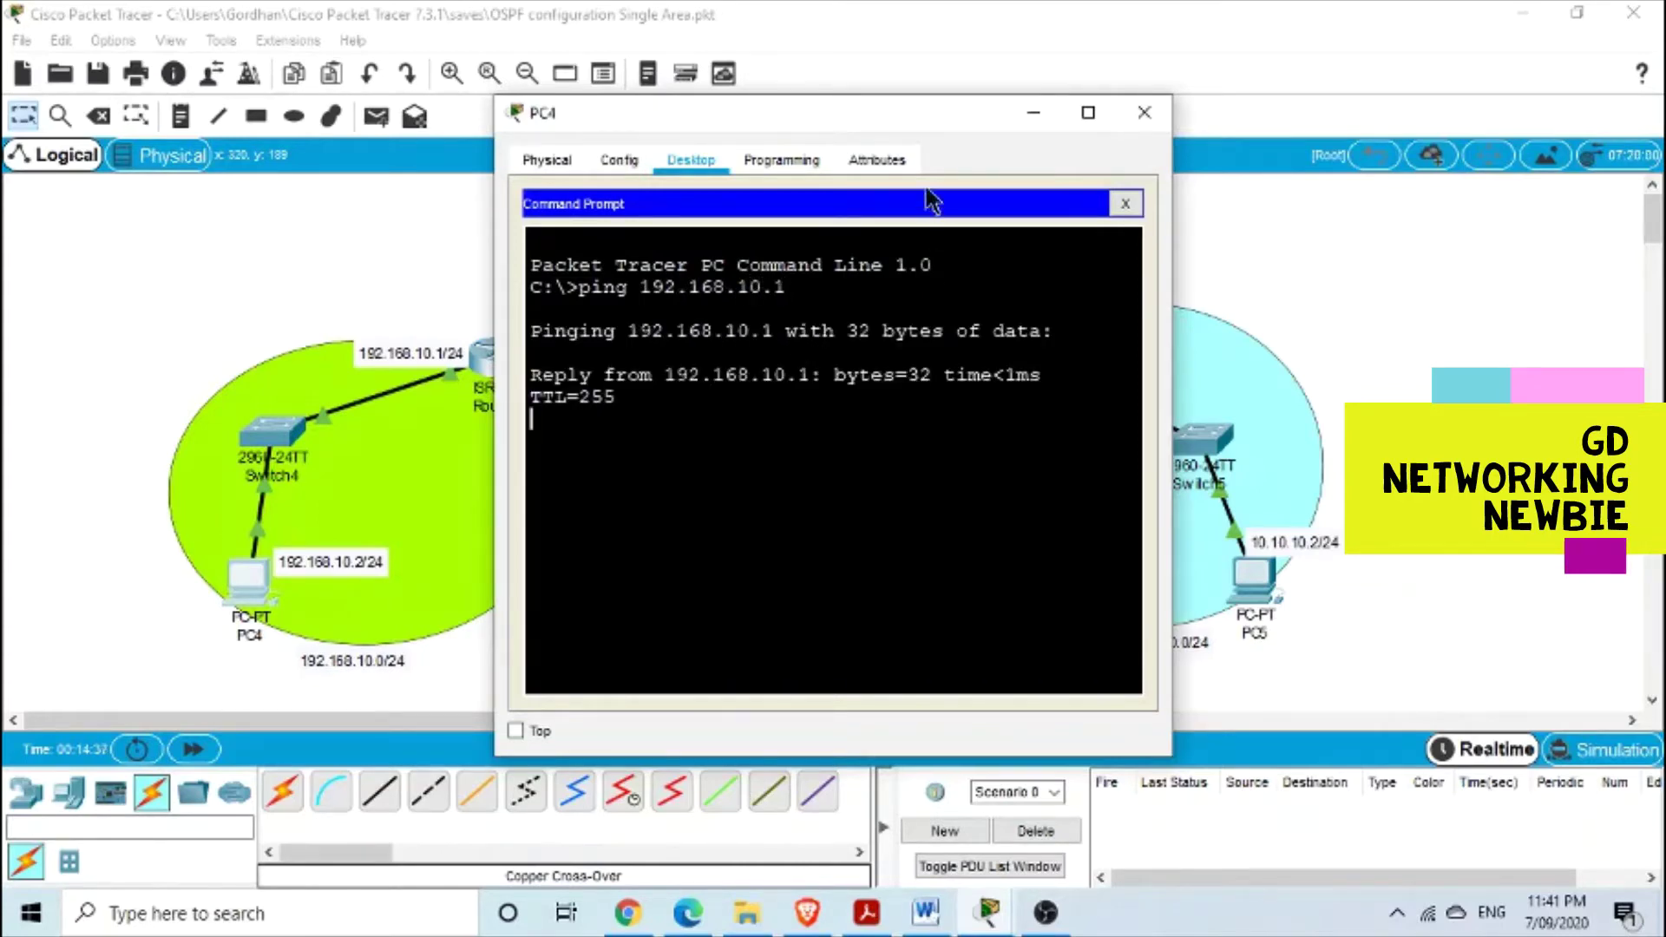
Examine the packet statistics of the gateway ping and the topology between PC4 and PC5, moving the PC4 window out of the way
{"action": "left_click_drag", "start_coordinate": [936, 113], "coordinate": [1075, 115]}
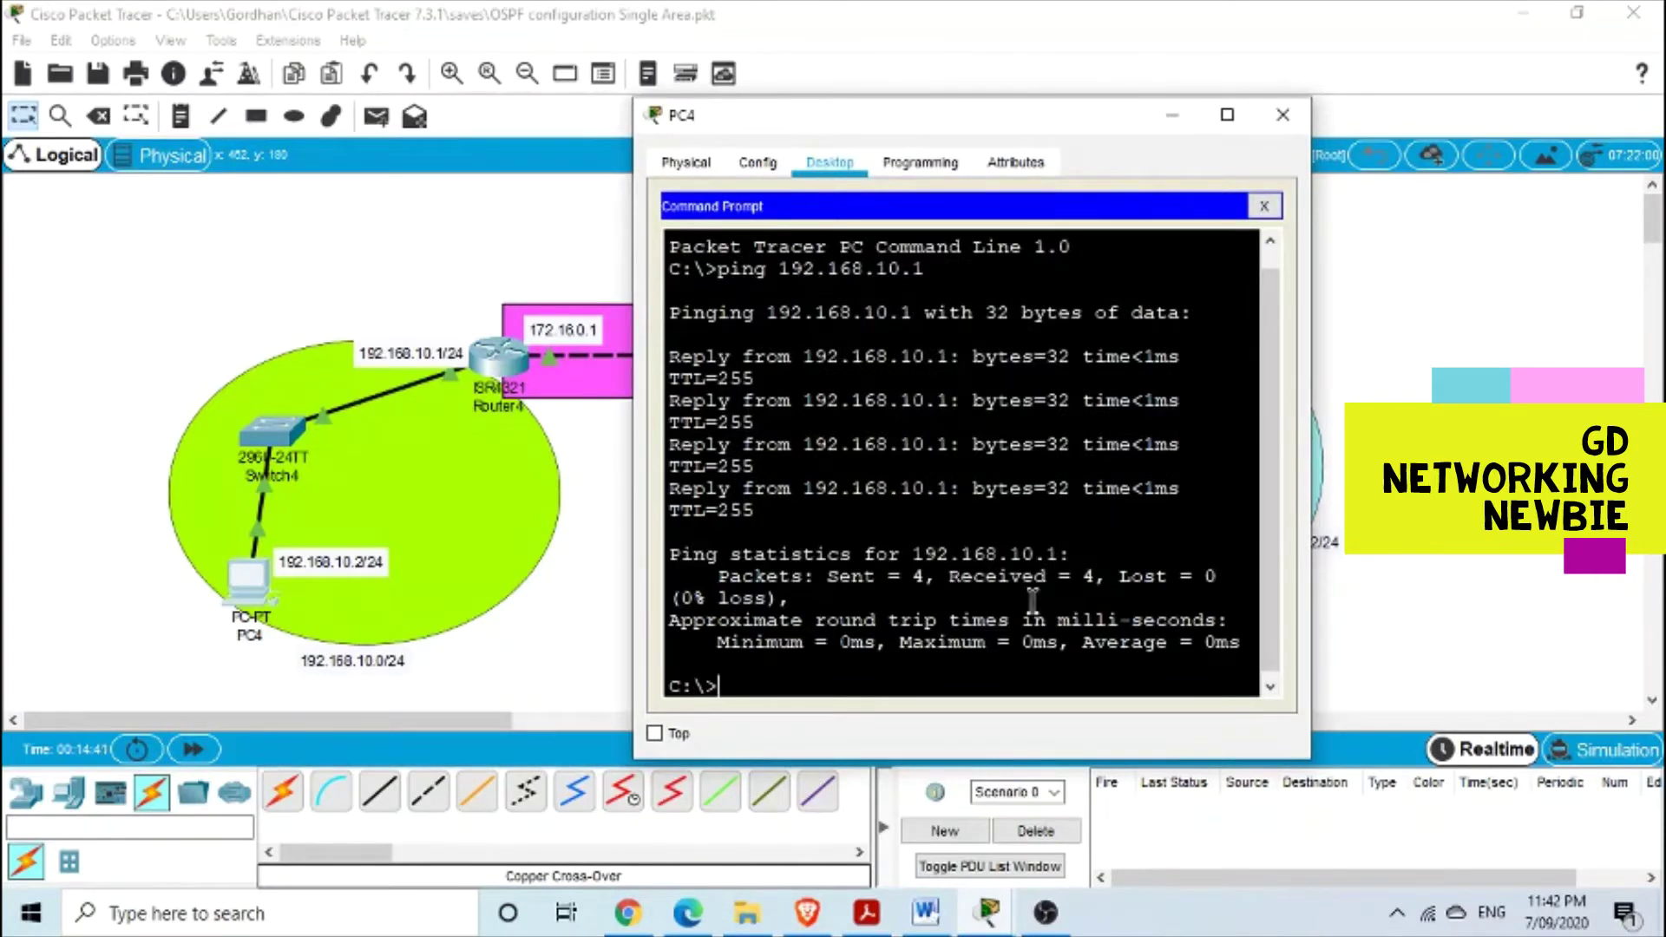
{"action": "left_click_drag", "start_coordinate": [829, 580], "coordinate": [1102, 612]}
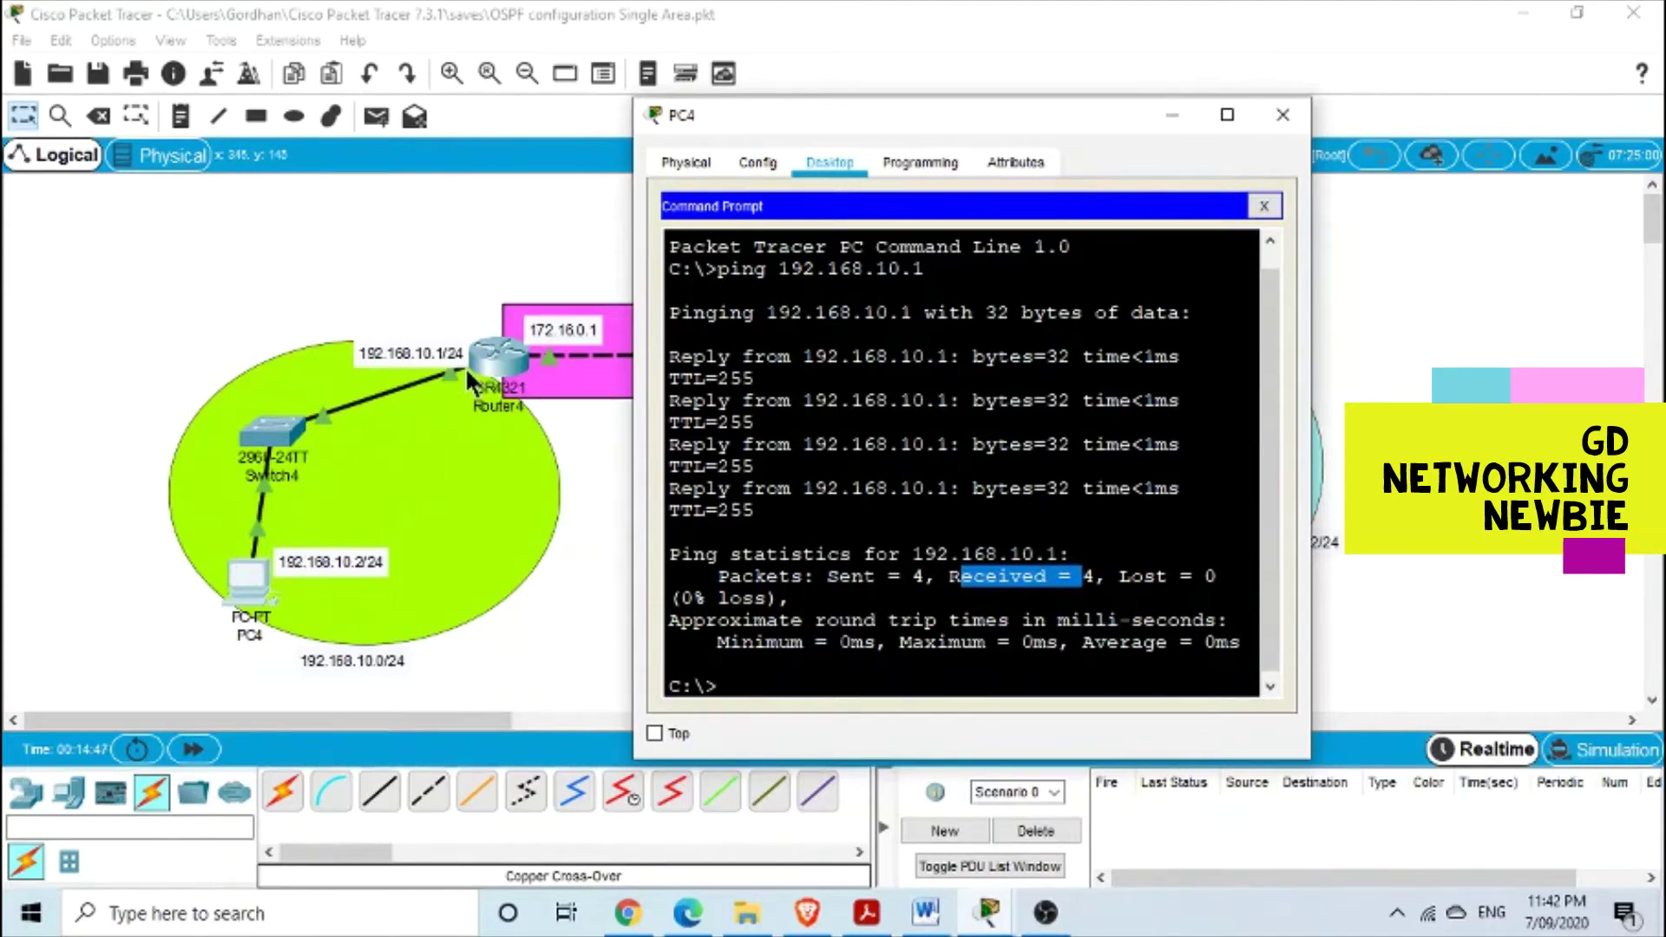
{"action": "left_click_drag", "start_coordinate": [1060, 116], "coordinate": [1163, 580]}
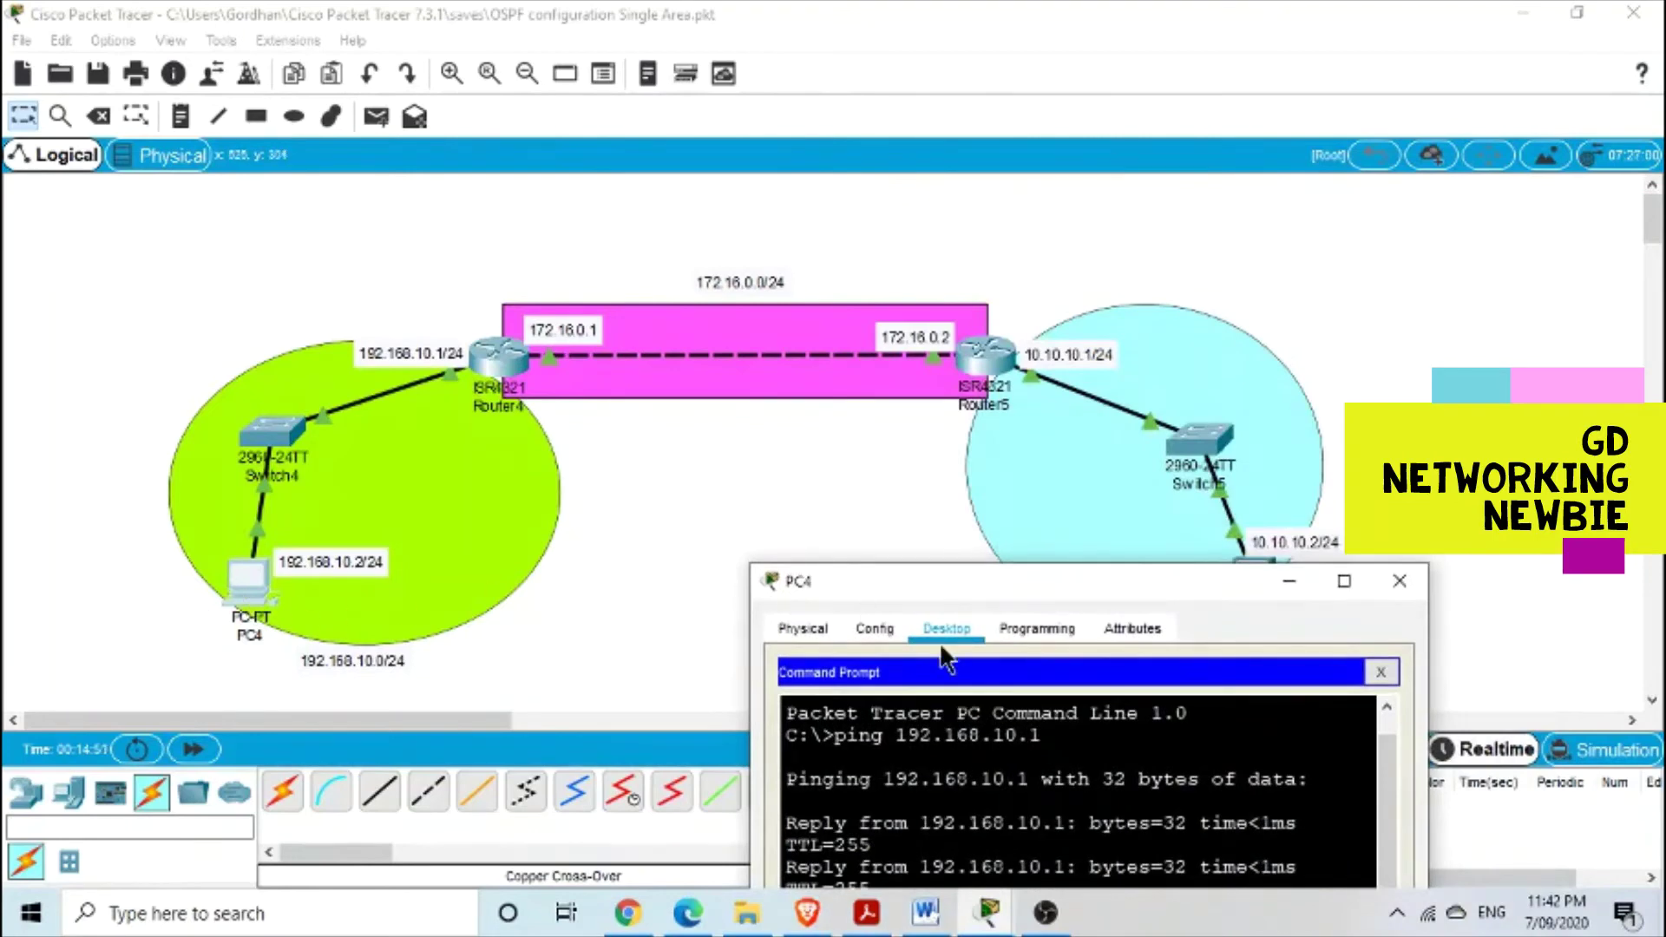
{"action": "left_click_drag", "start_coordinate": [826, 583], "coordinate": [495, 566]}
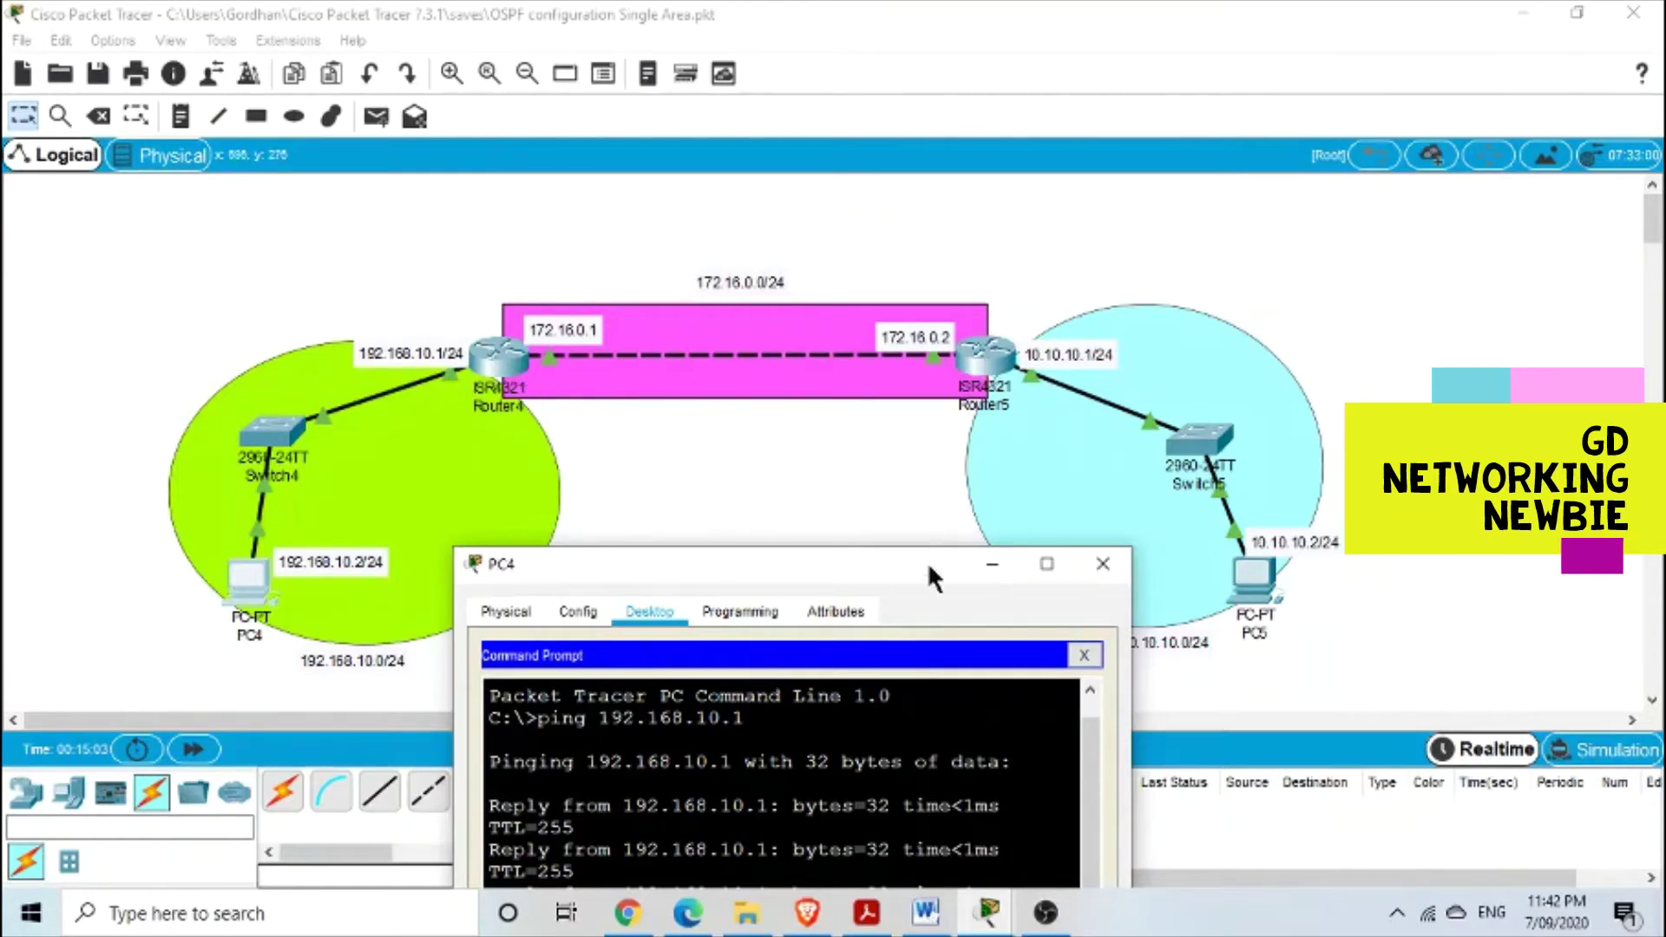
{"action": "left_click_drag", "start_coordinate": [903, 555], "coordinate": [721, 352]}
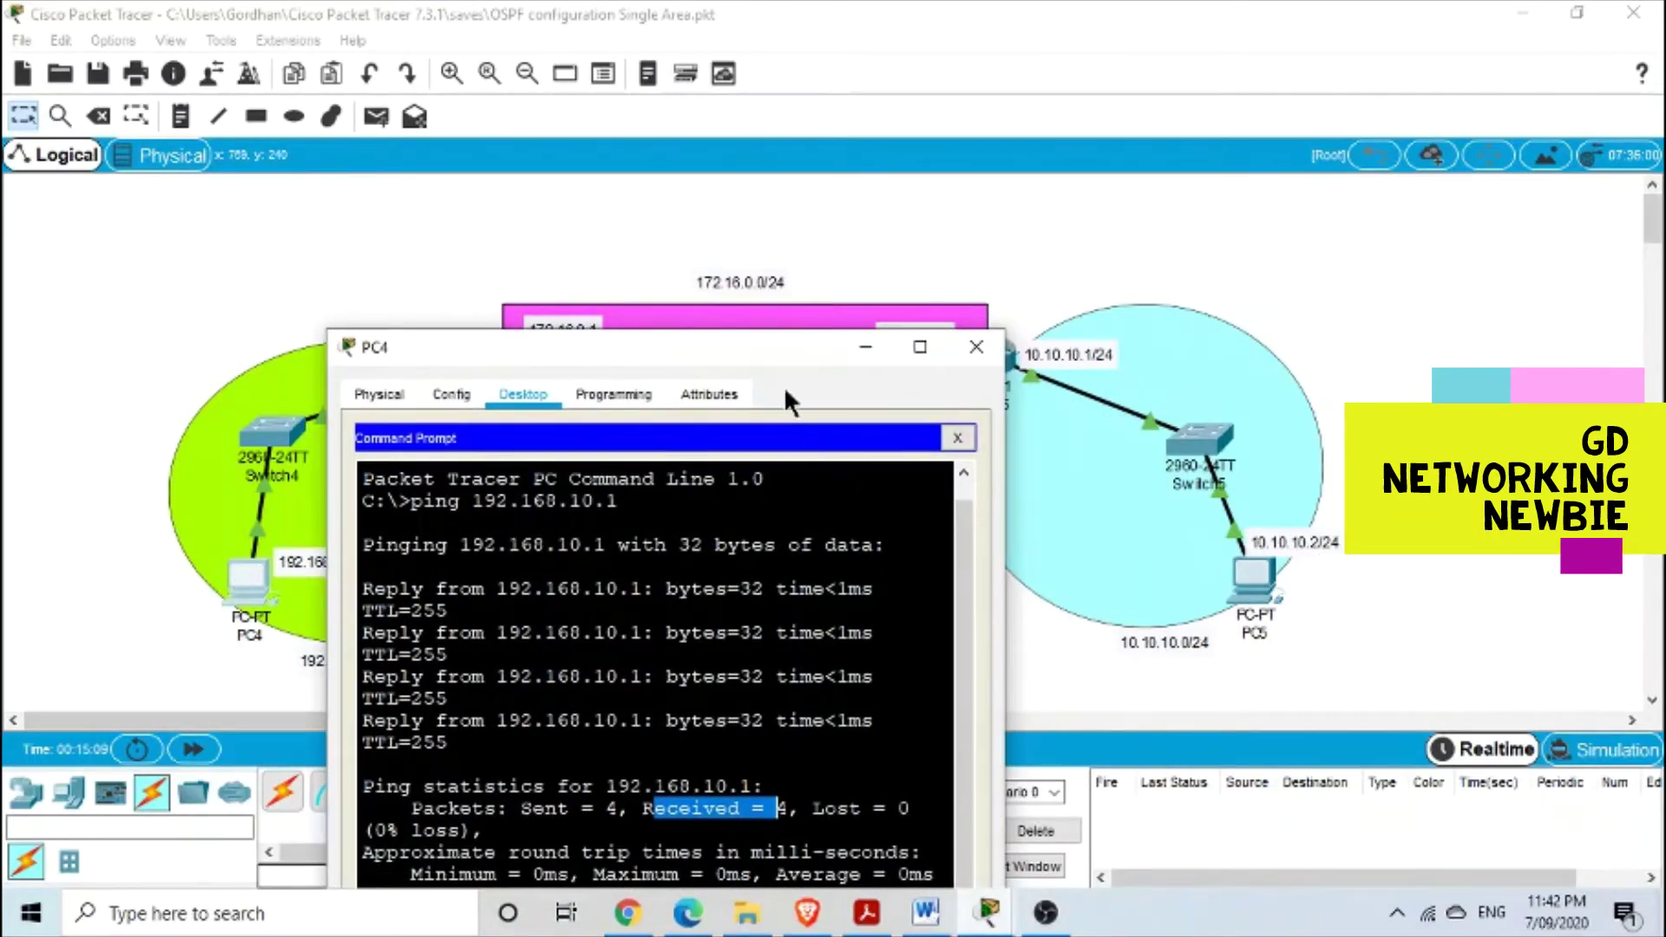
{"action": "left_click_drag", "start_coordinate": [802, 354], "coordinate": [814, 92]}
Ping PC5 at 10.10.10.2 from PC4, review the replies, and close the PC4 window
{"action": "left_click", "coordinate": [682, 636]}
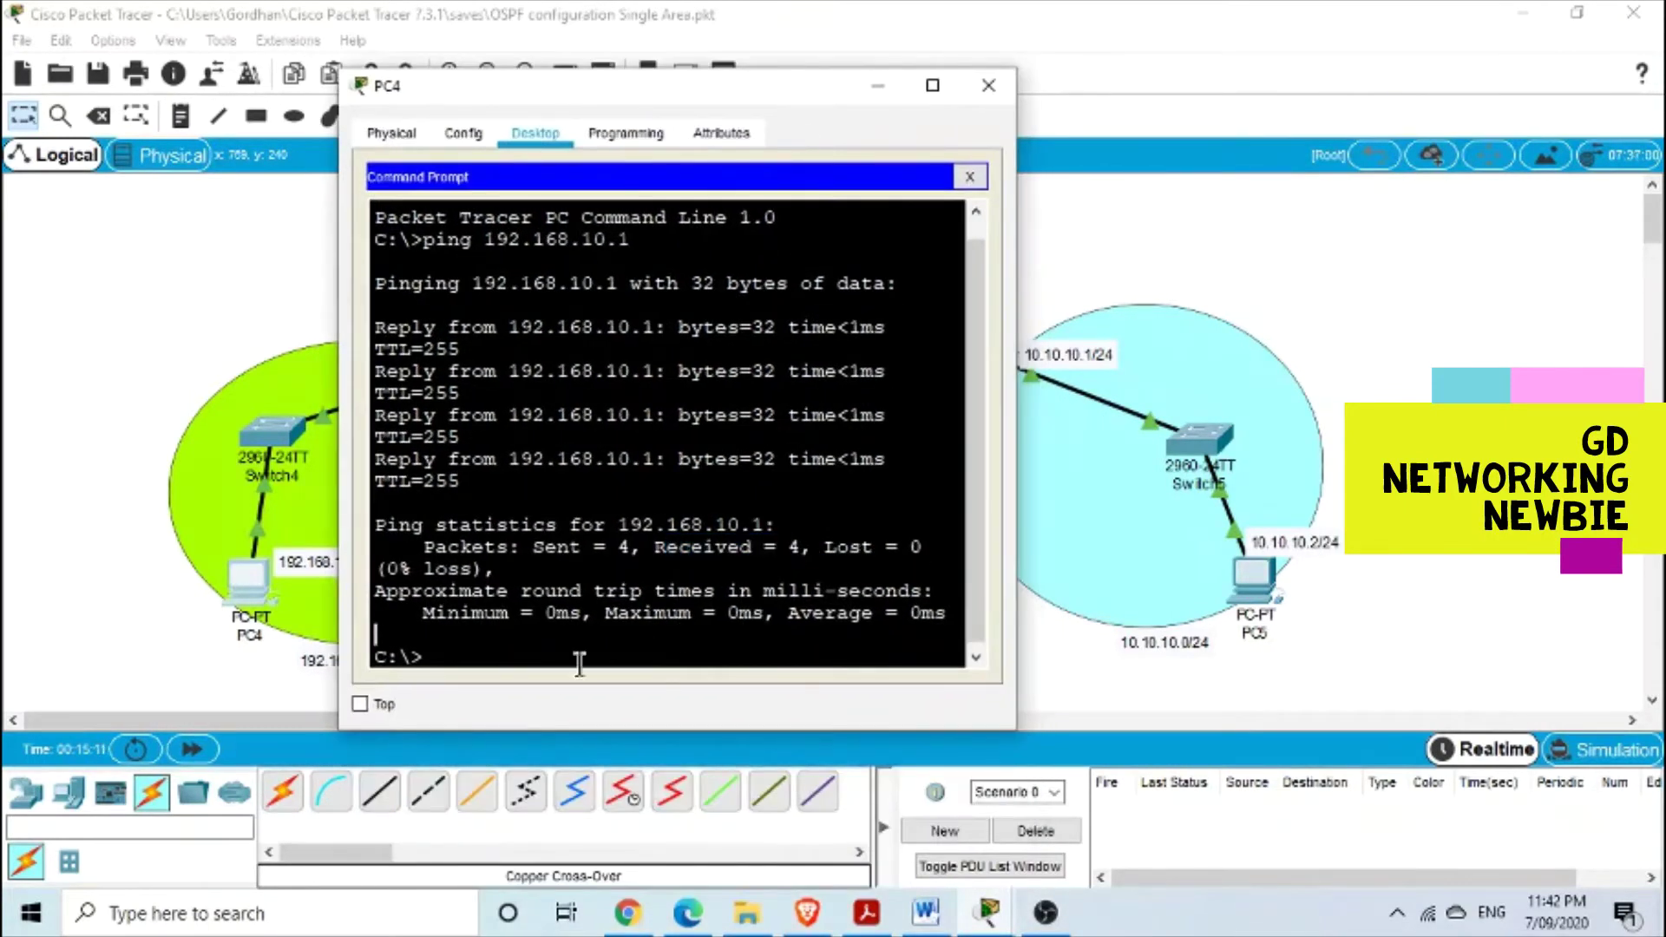
{"action": "type", "text": "ping 10.10.1"}
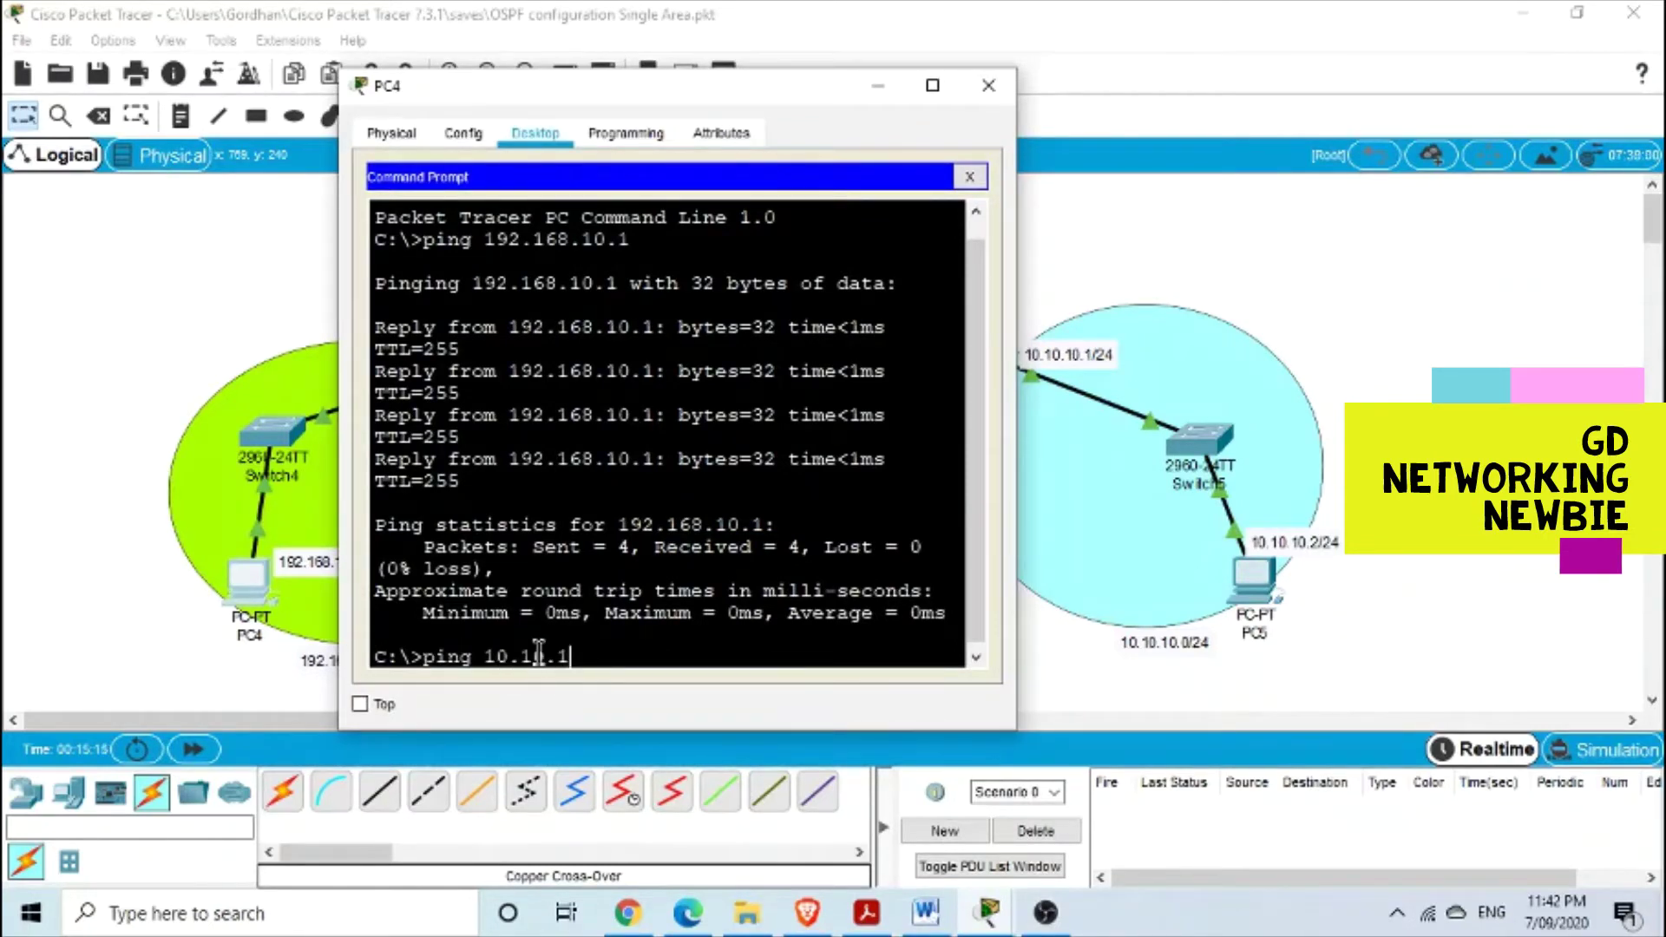
{"action": "type", "text": "0.2"}
{"action": "key", "text": "Return"}
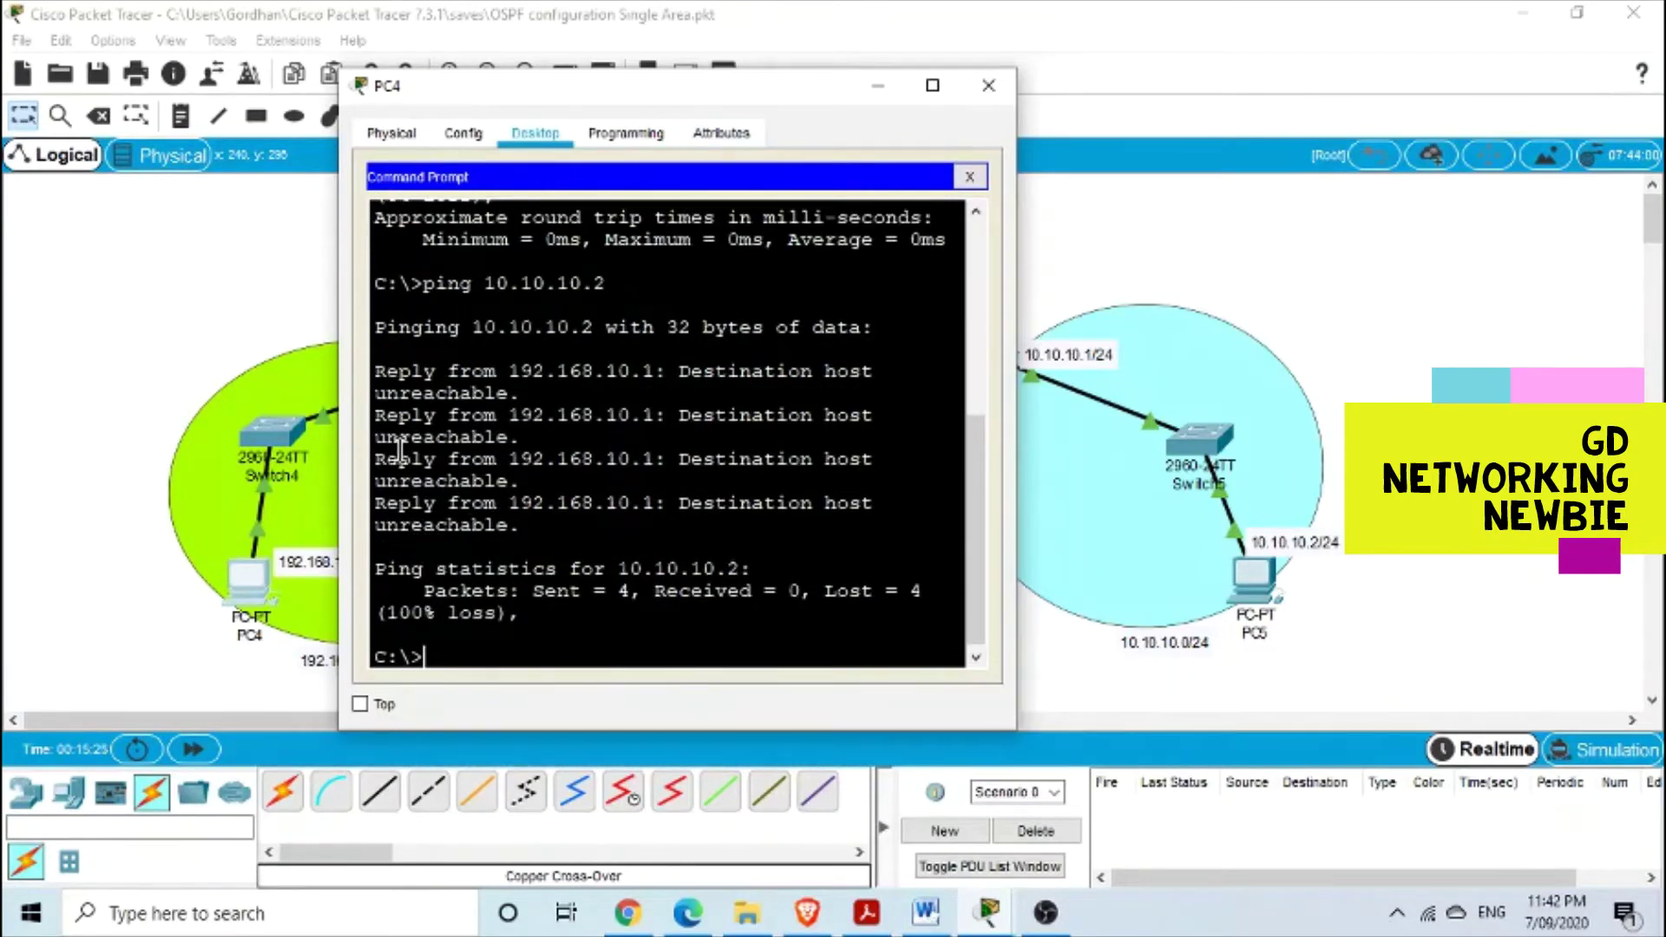
{"action": "left_click_drag", "start_coordinate": [694, 372], "coordinate": [821, 372]}
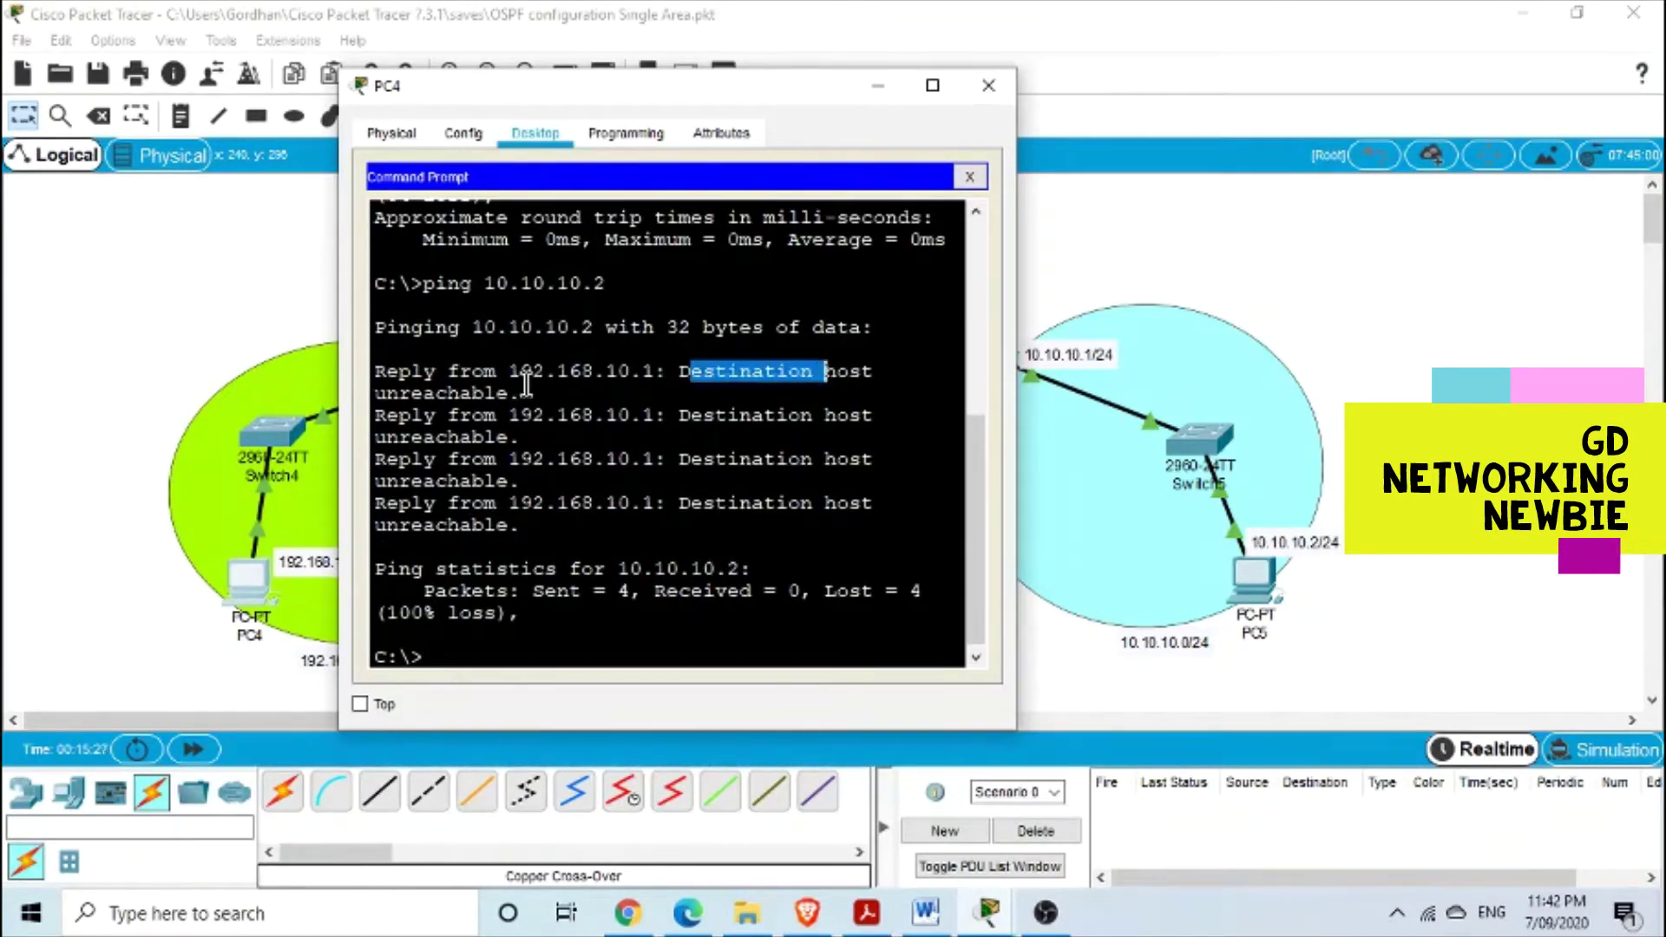
{"action": "left_click_drag", "start_coordinate": [519, 393], "coordinate": [374, 393]}
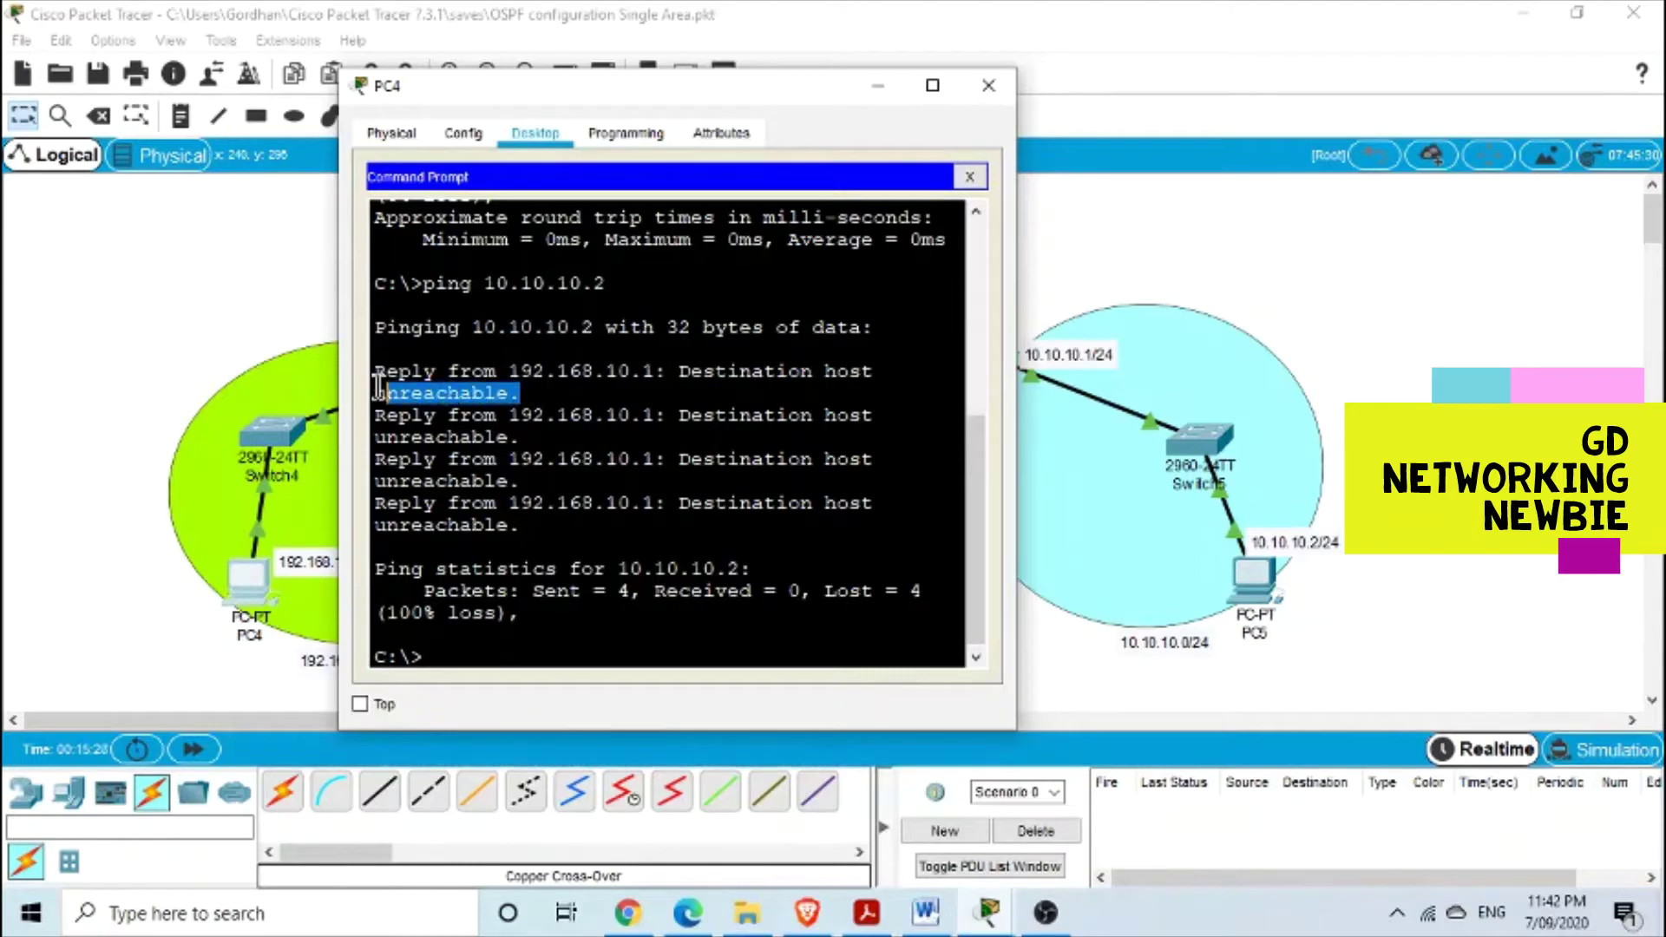
{"action": "left_click", "coordinate": [989, 85]}
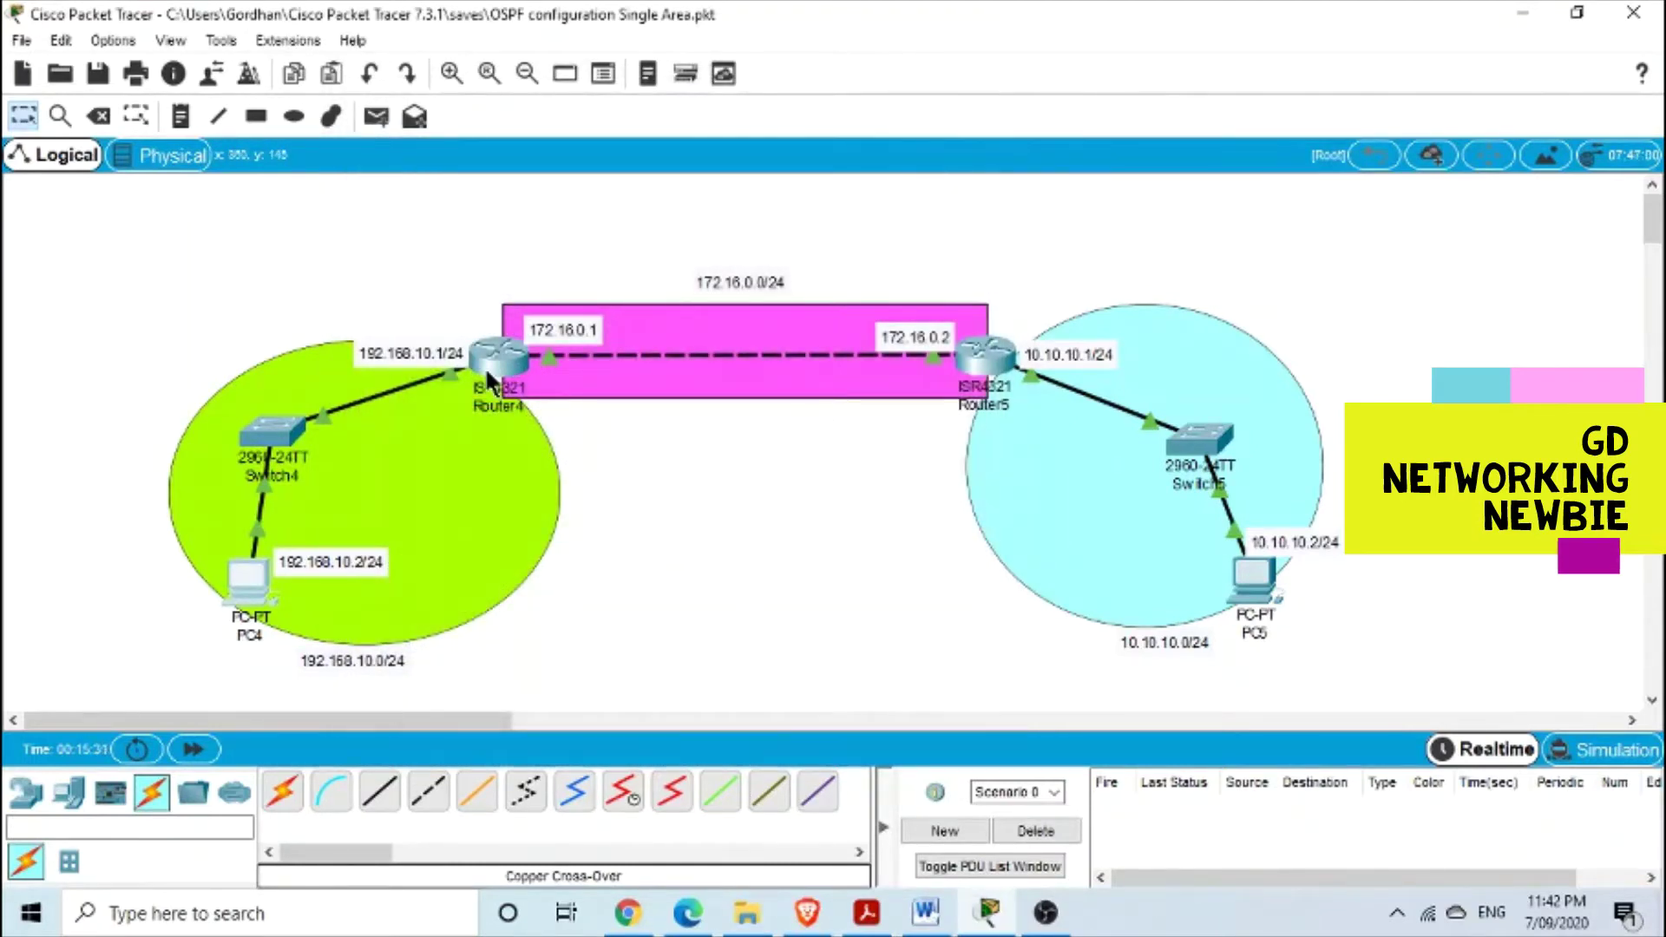
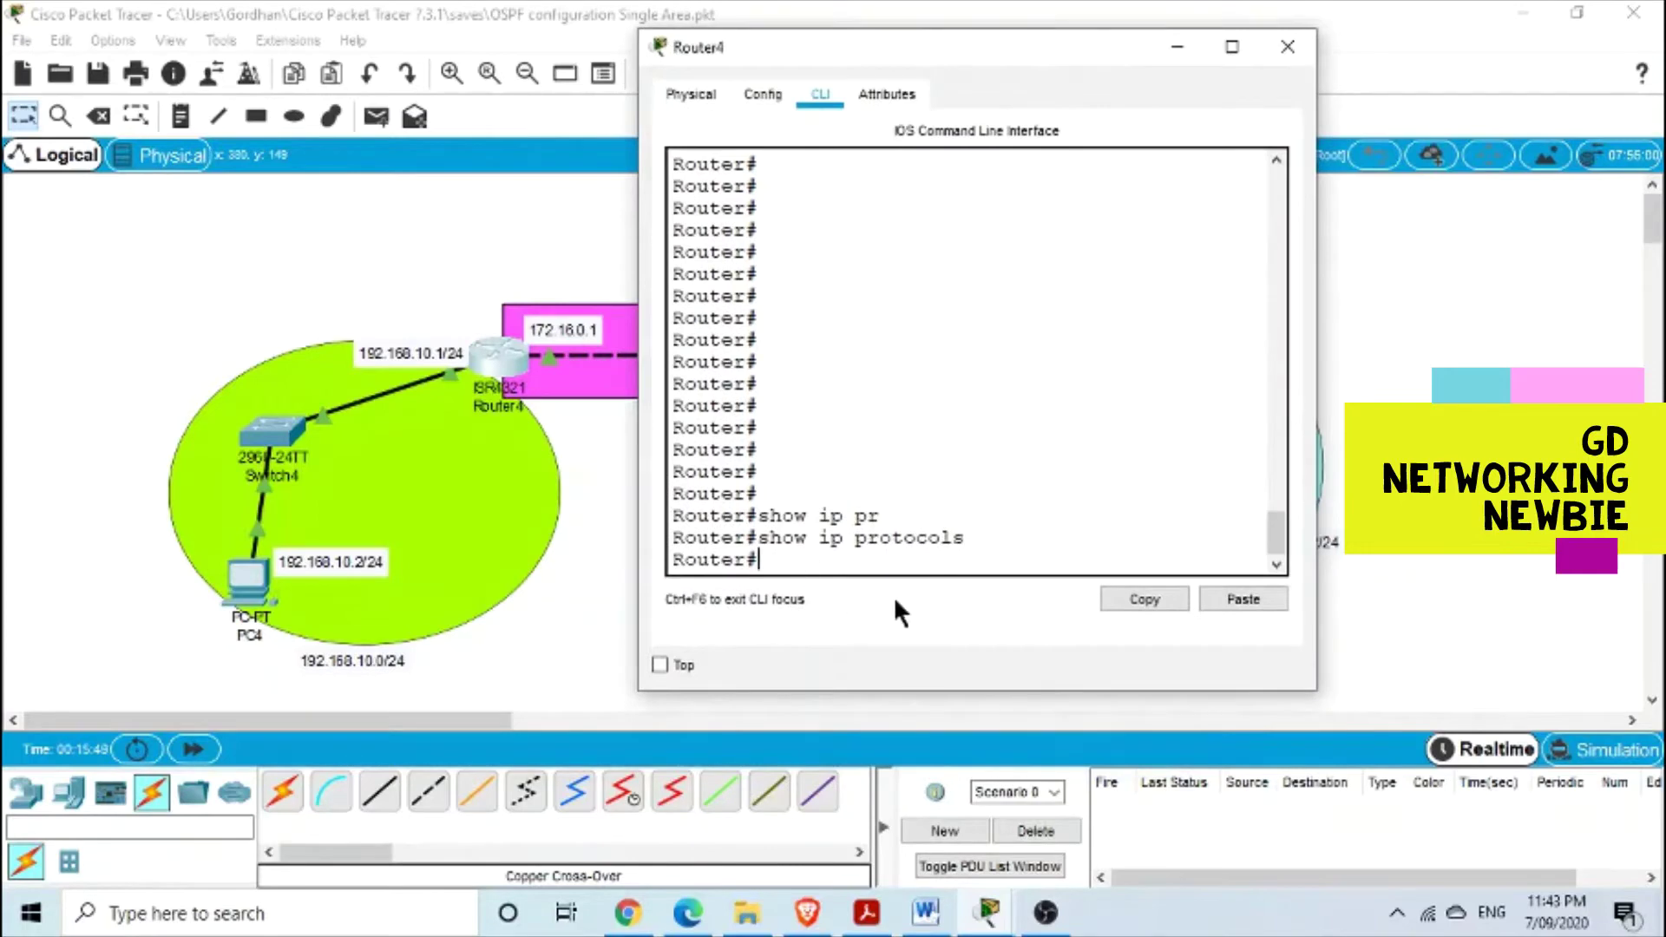
Enter global configuration mode on Router4 with config t and start OSPF process 1 with router ospf 1
{"action": "type", "text": "config t"}
{"action": "key", "text": "Return"}
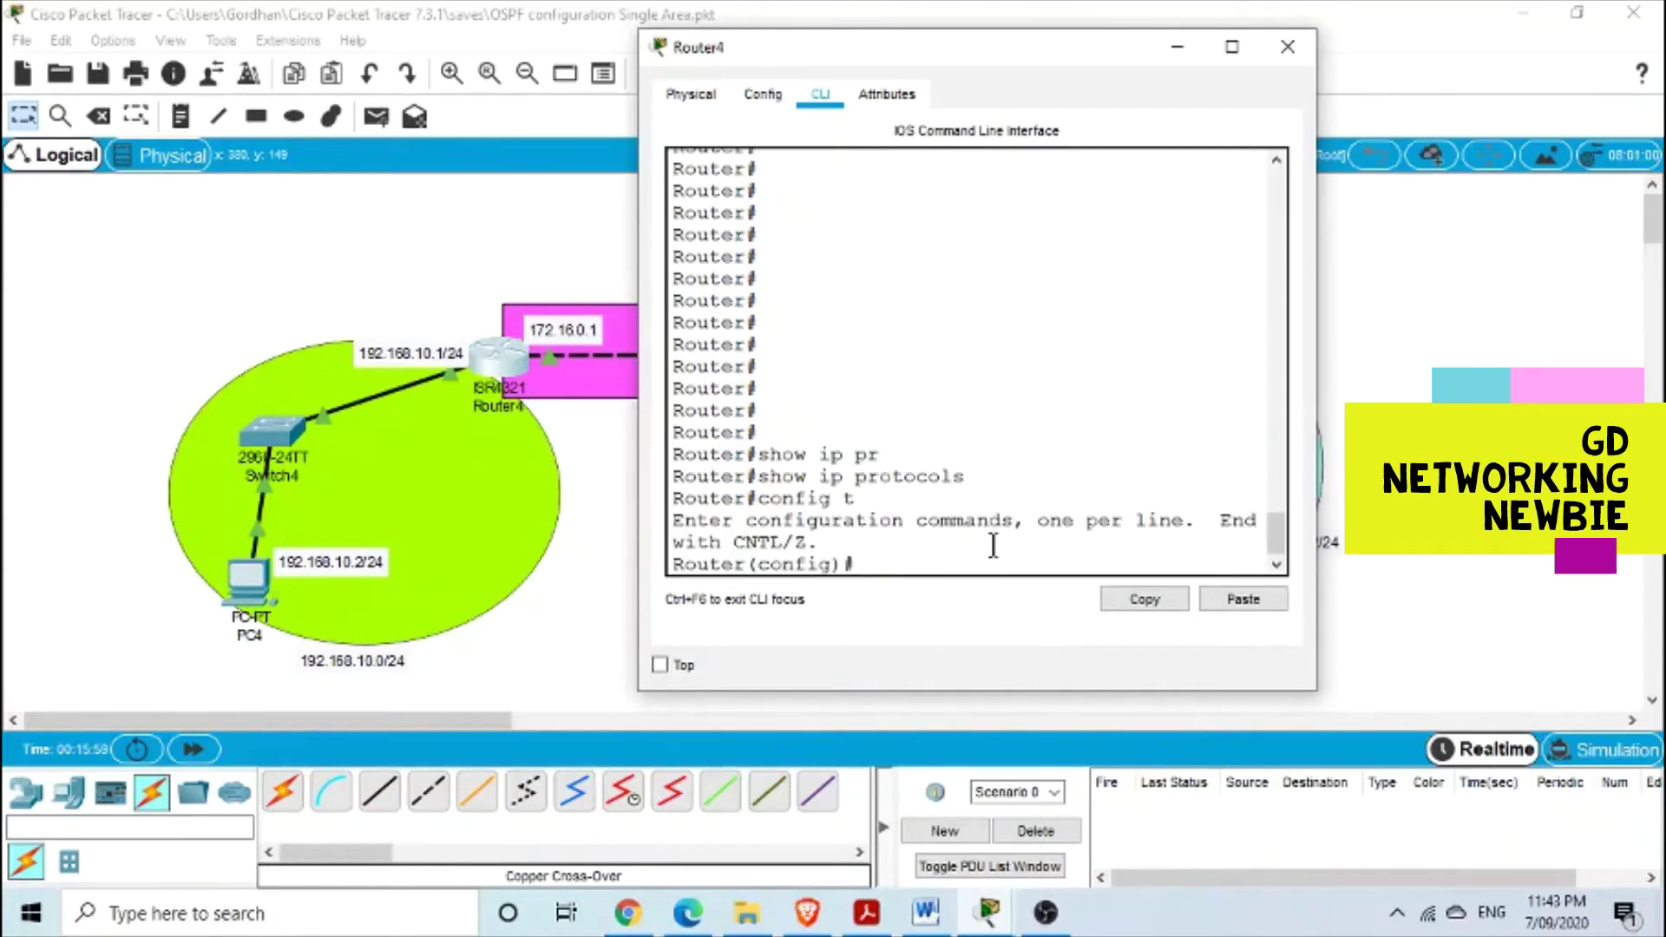
{"action": "type", "text": "router ospf"}
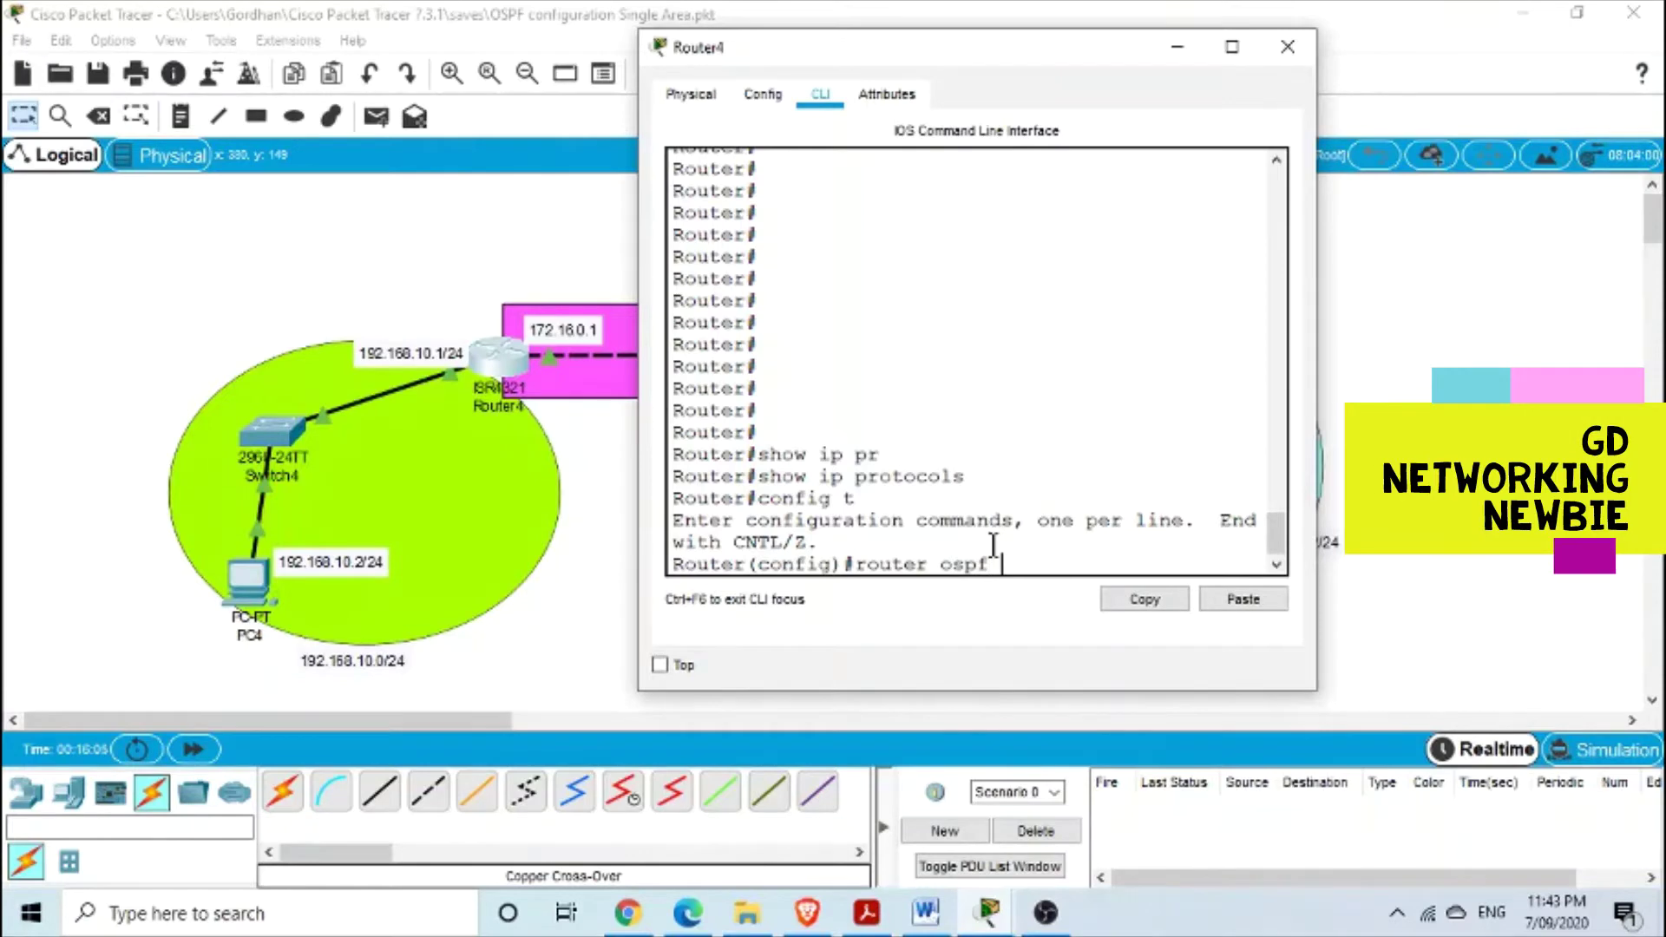
{"action": "type", "text": " 1"}
{"action": "key", "text": "Return"}
Advertise network 172.16.0.0 with wildcard mask 0.255.255.255 in area 0 under Router4's OSPF process
{"action": "type", "text": "network"}
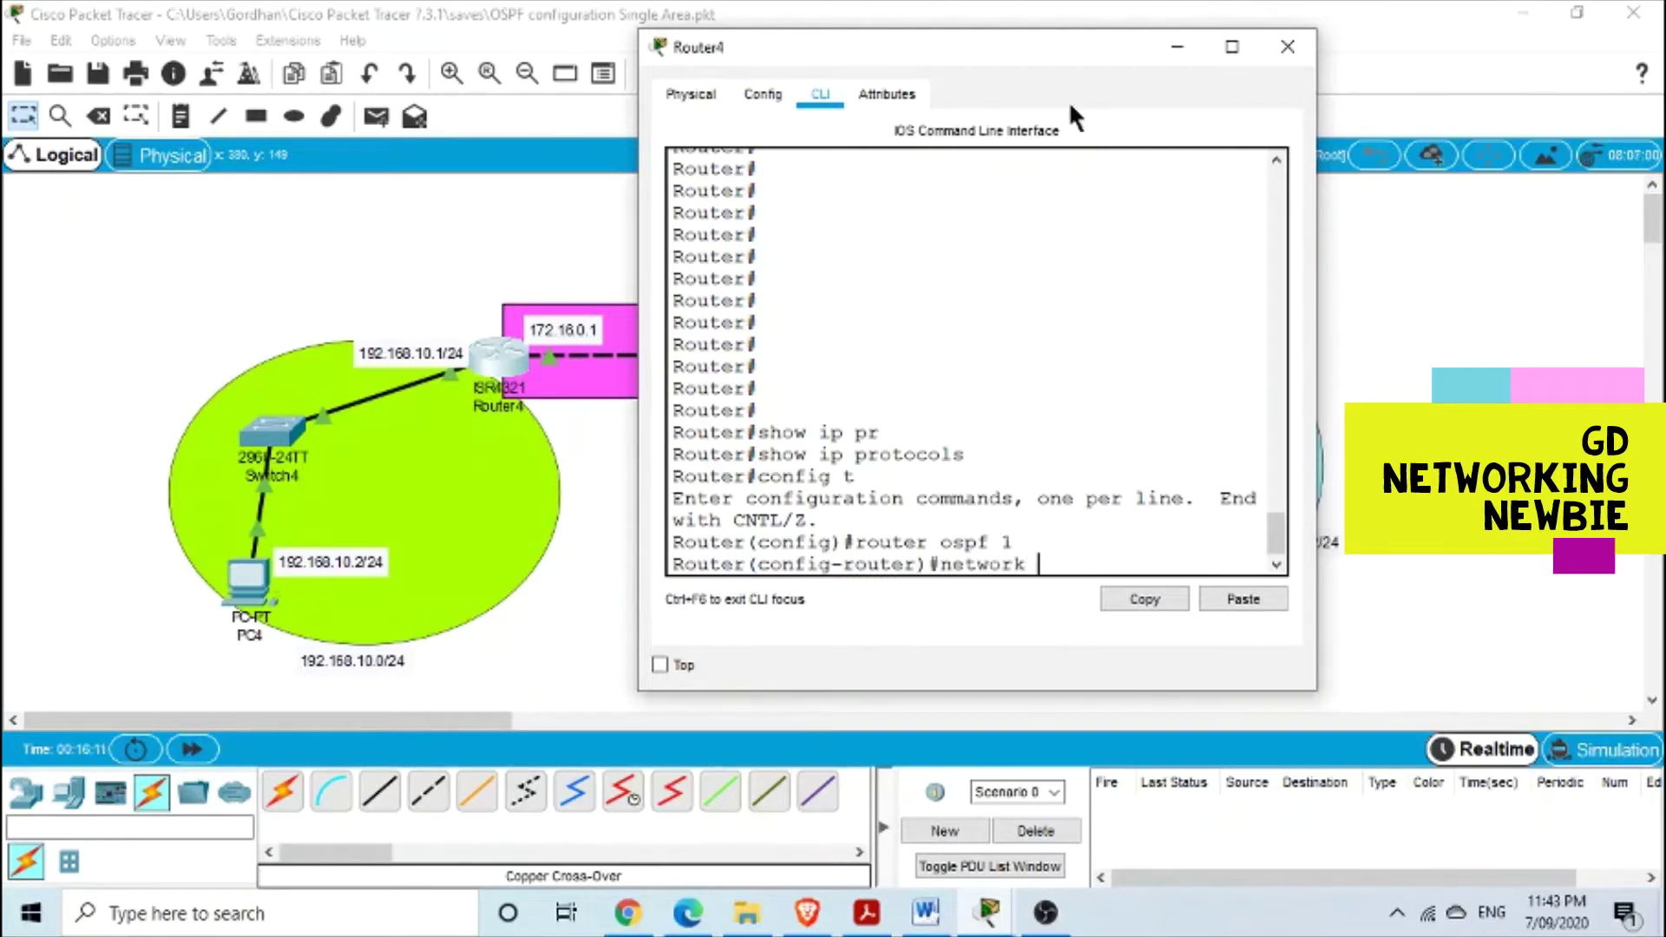
{"action": "left_click_drag", "start_coordinate": [1056, 41], "coordinate": [1187, 41]}
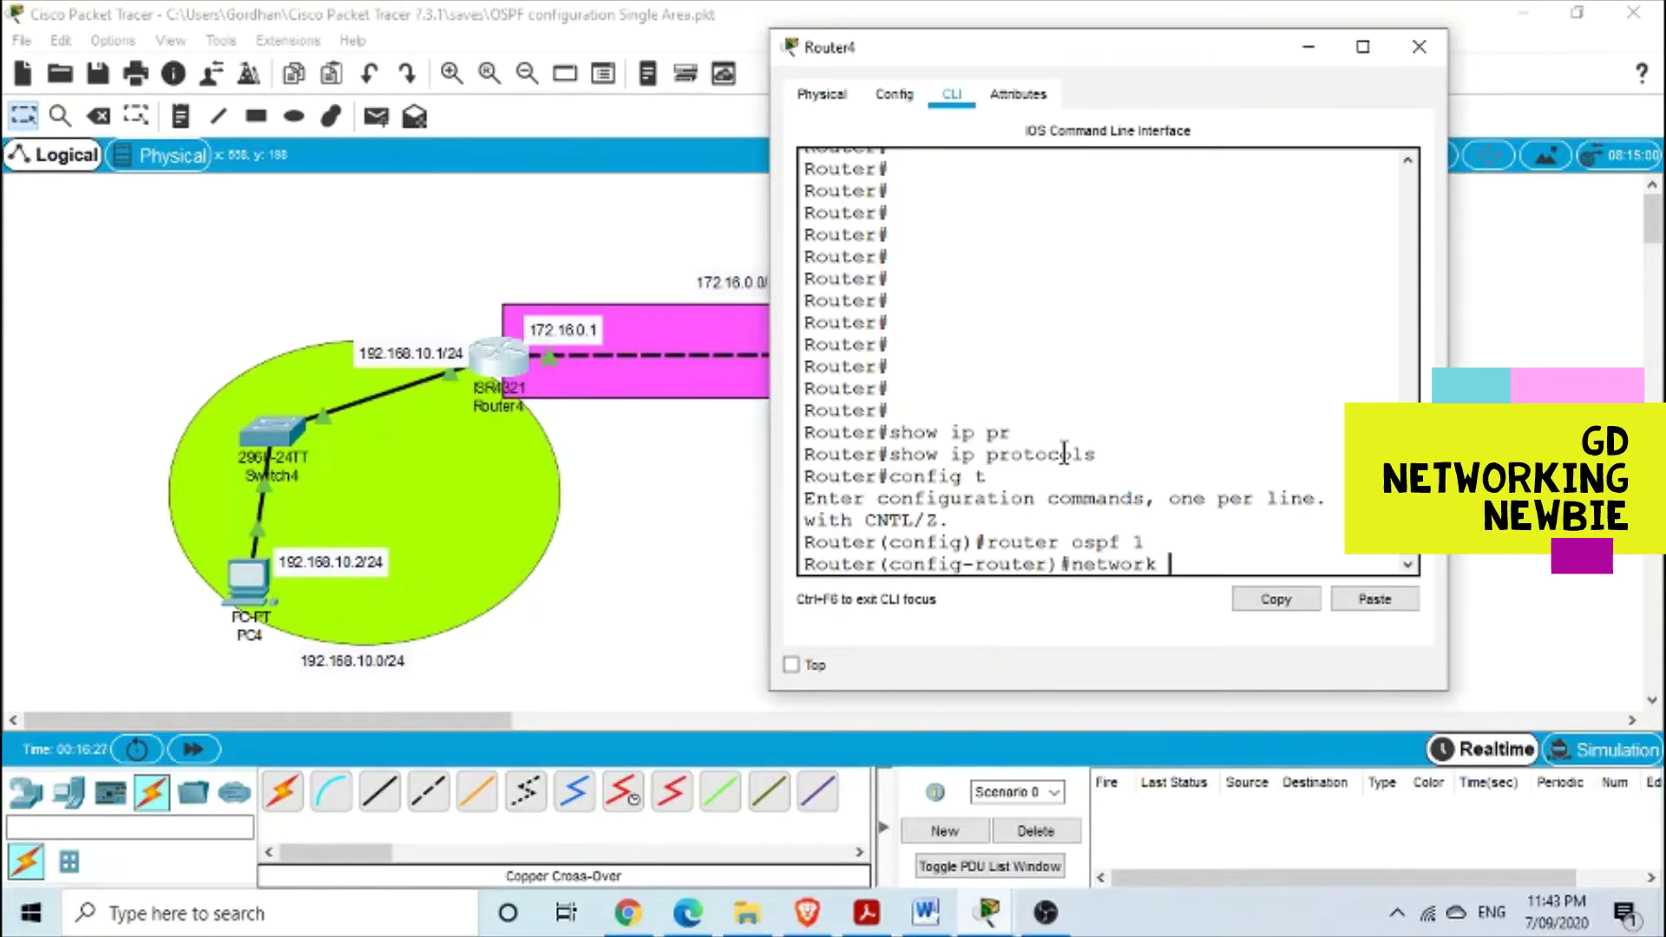
{"action": "type", "text": "172."}
{"action": "type", "text": "16.0"}
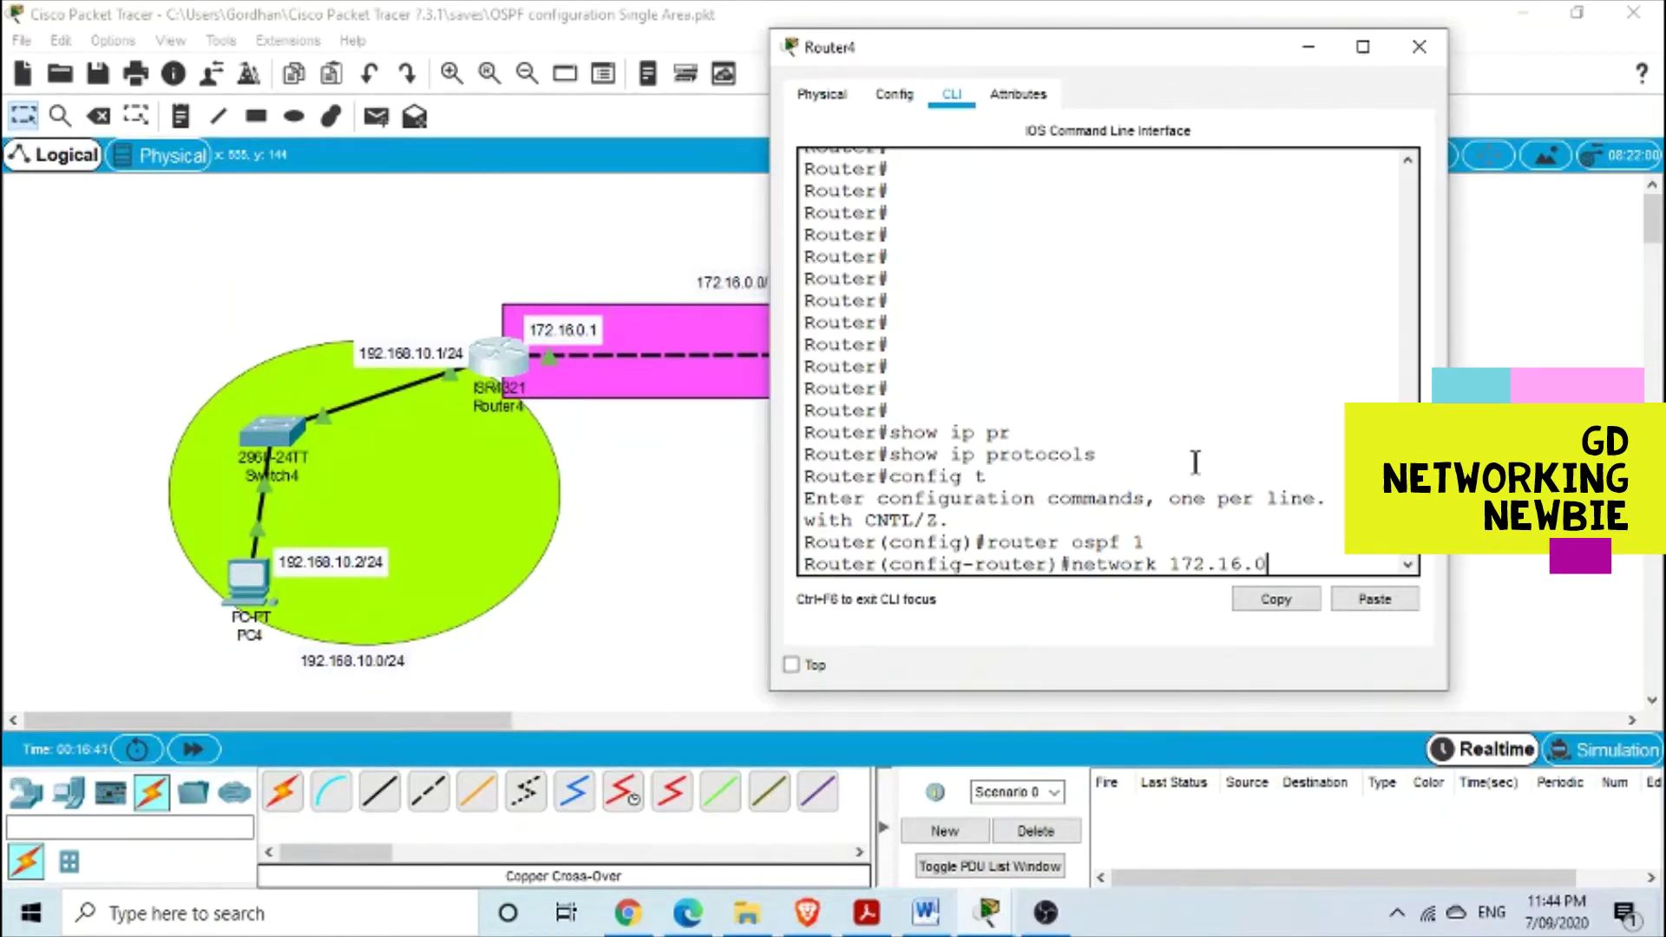
{"action": "type", "text": ".0"}
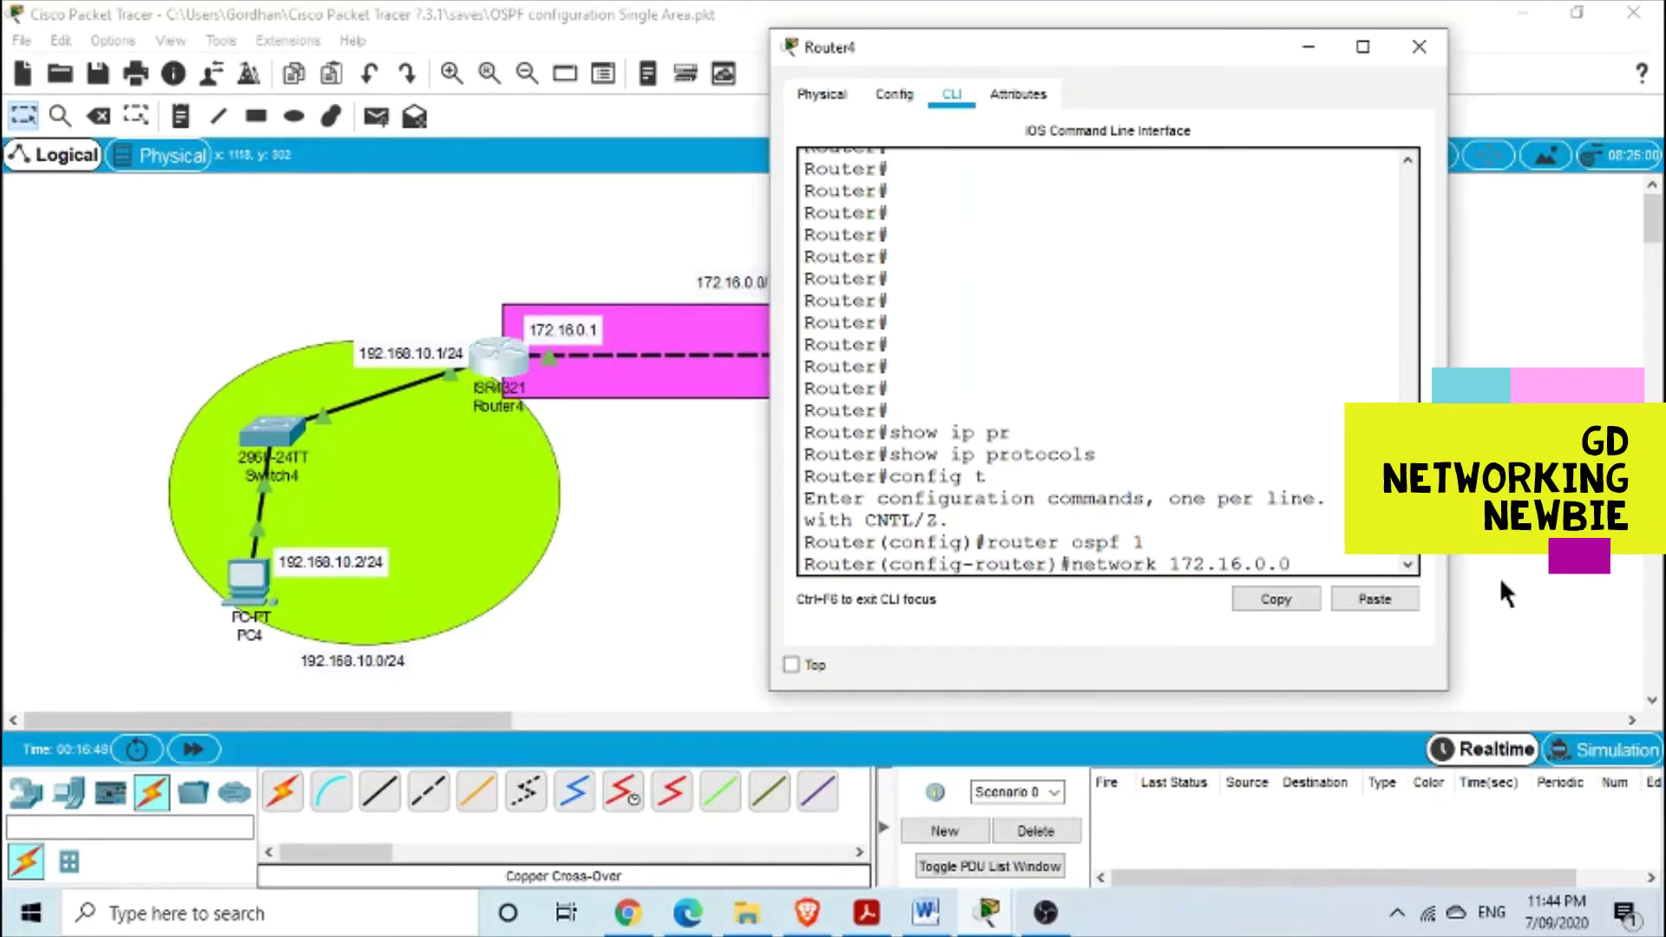
{"action": "type", "text": "0.255.255"}
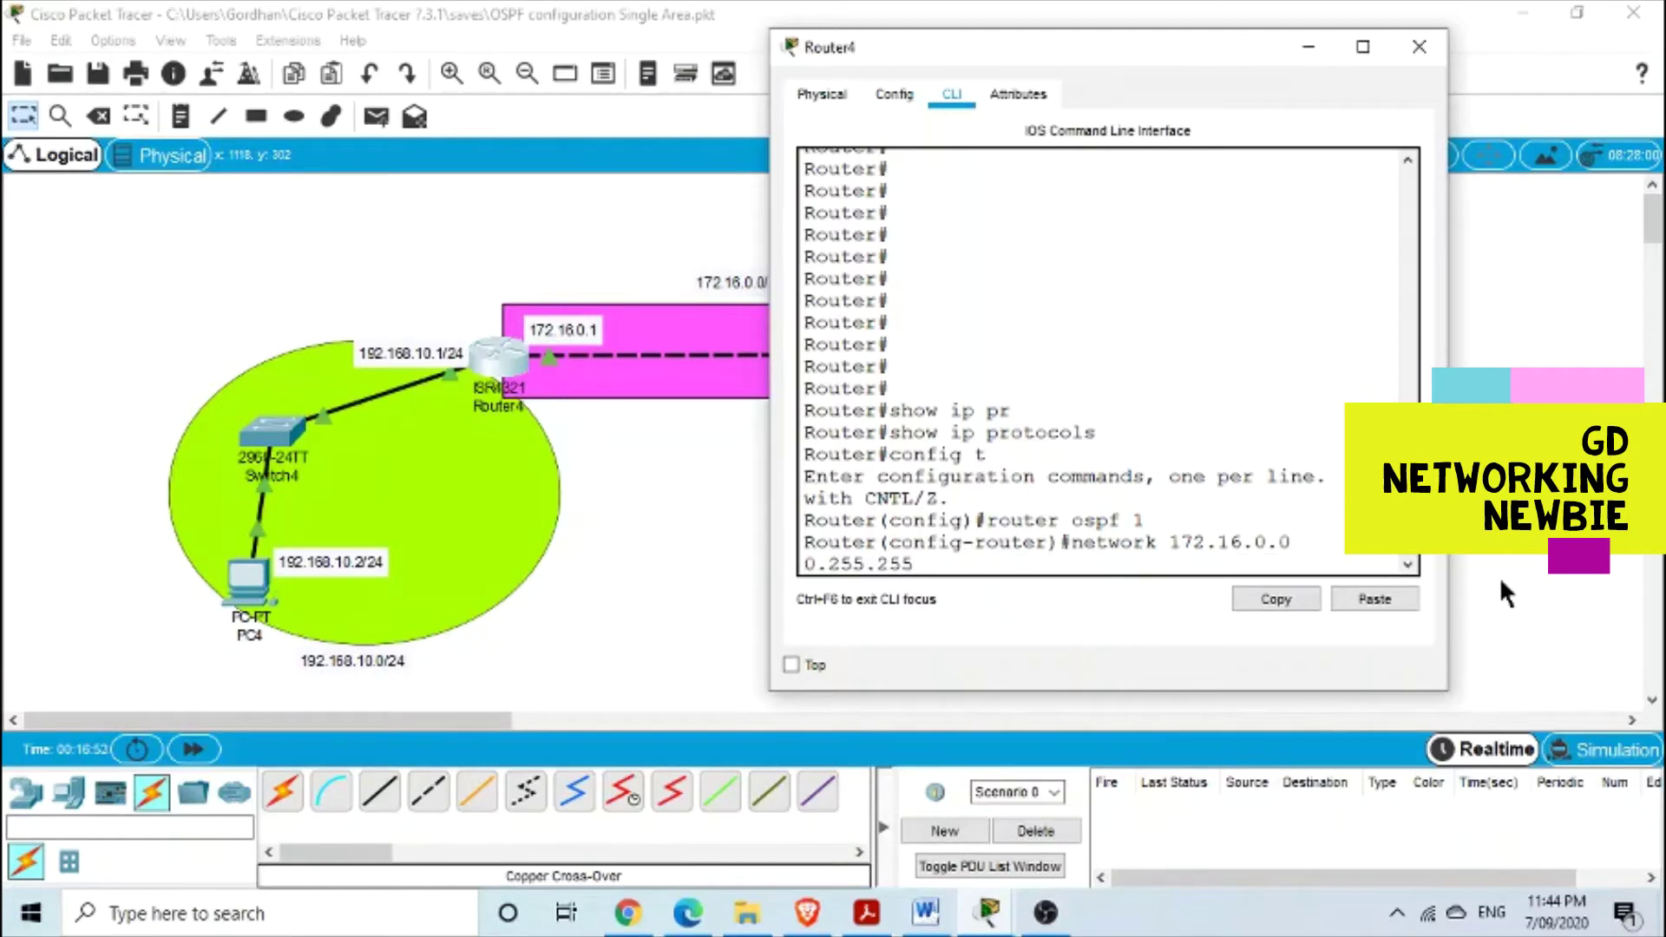
{"action": "type", "text": ".255  area 0"}
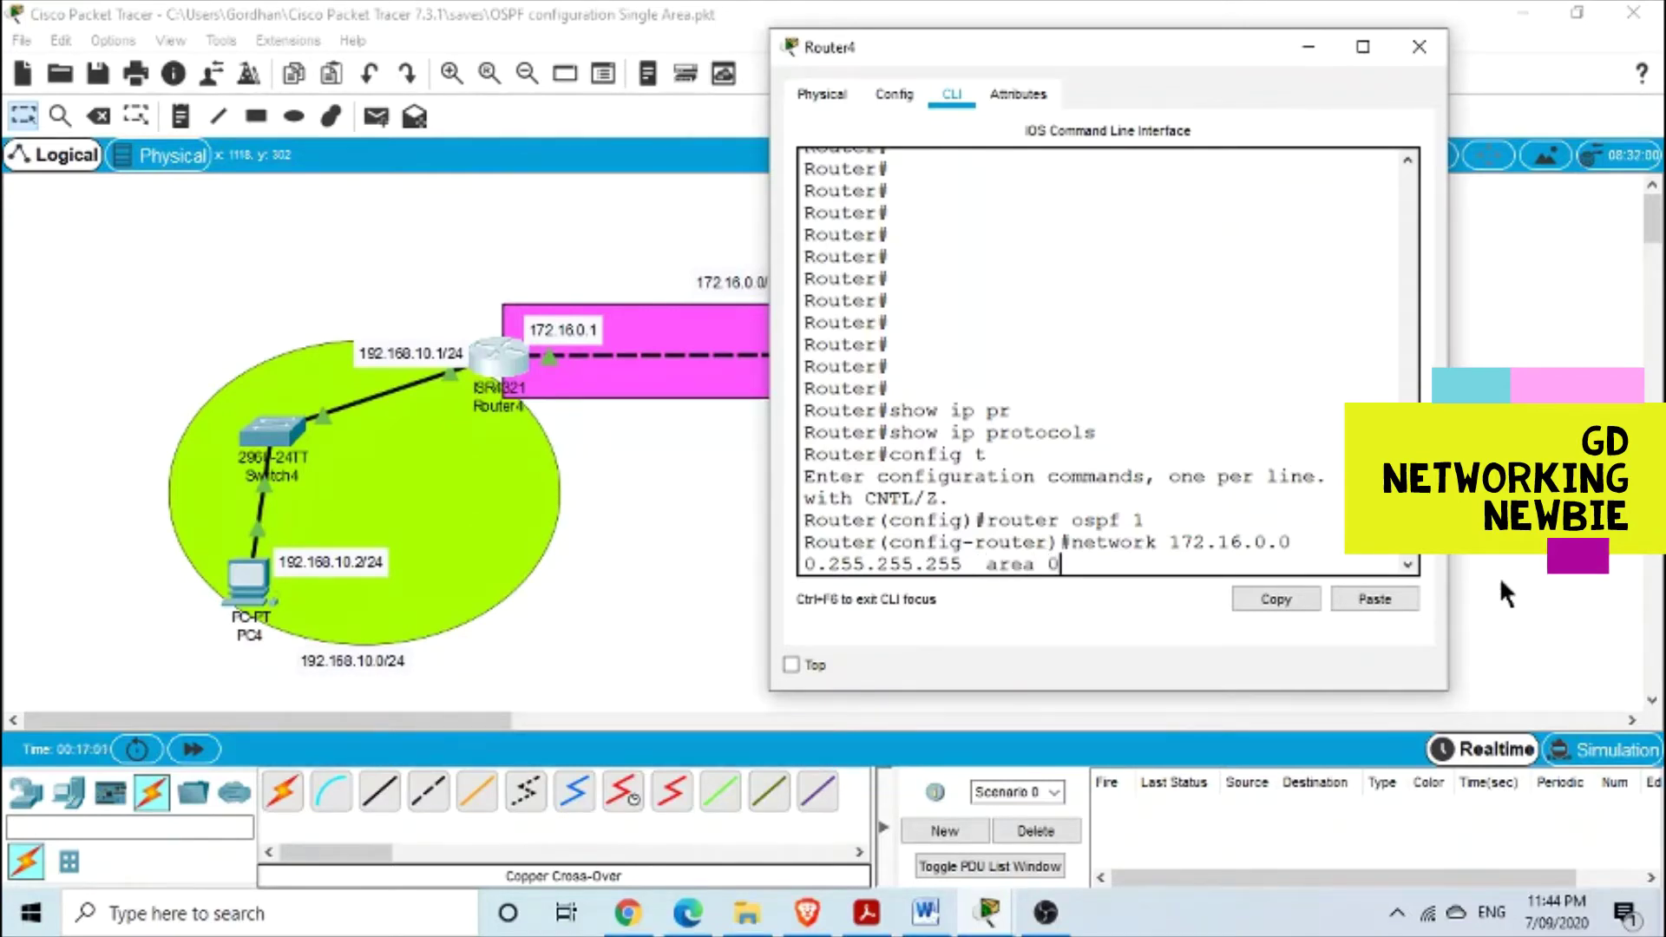
{"action": "key", "text": "Return"}
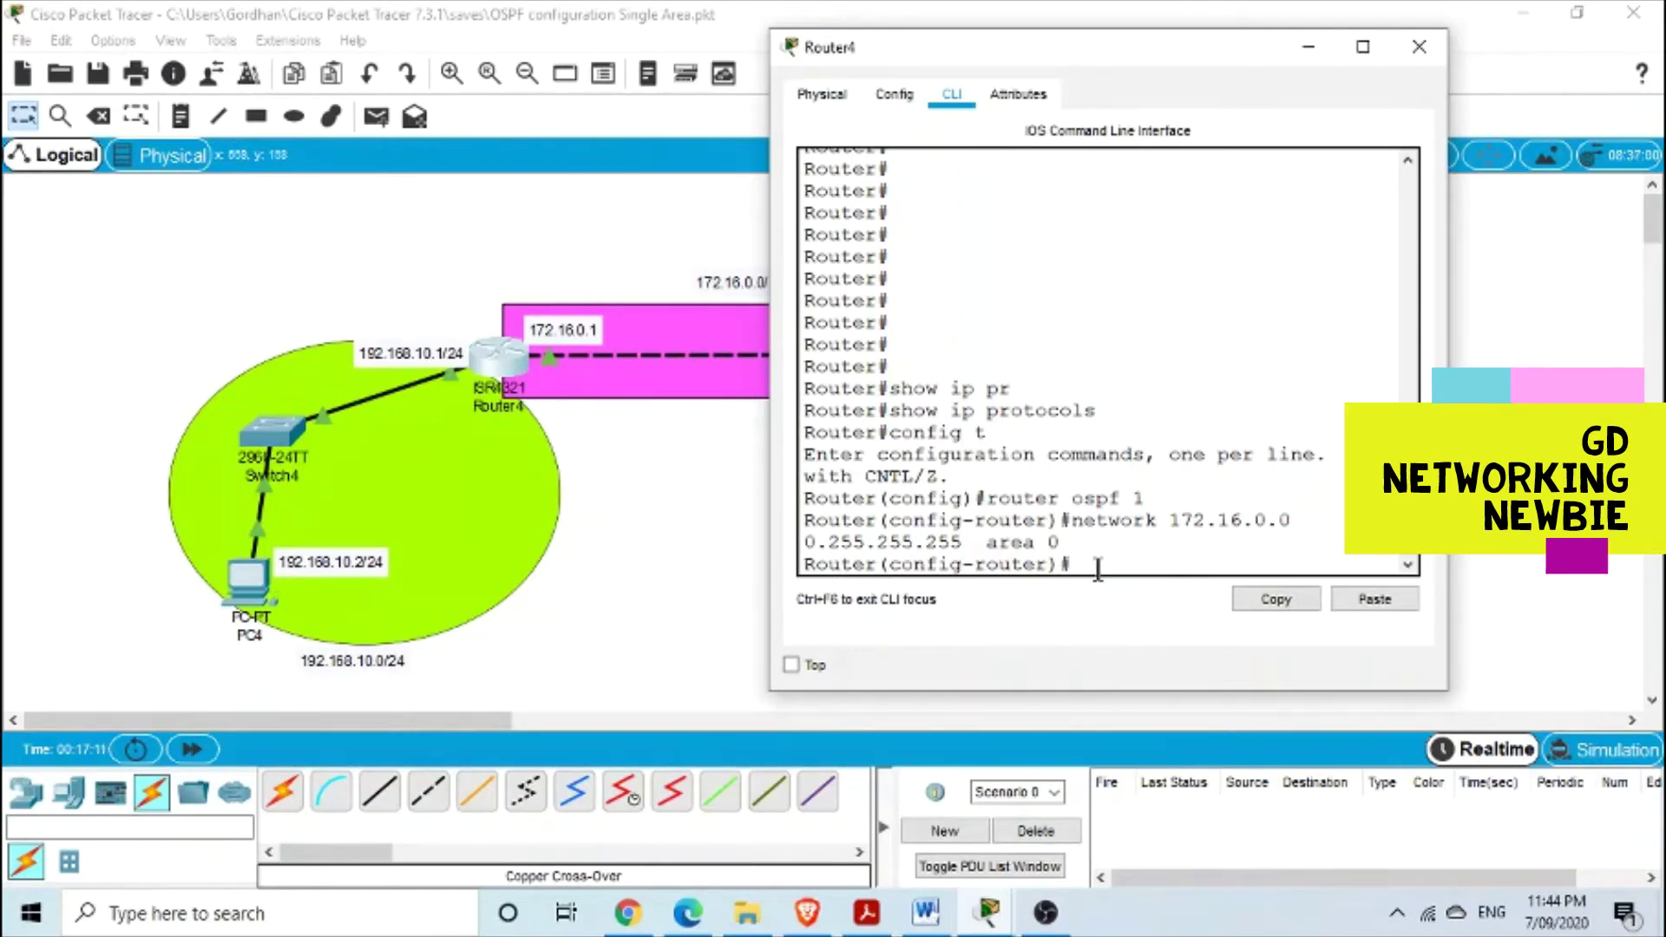
Advertise network 192.168.10.0 0.255.255.255 in area 0 on Router4, exit configuration mode and minimize the Router4 window
{"action": "type", "text": "network"}
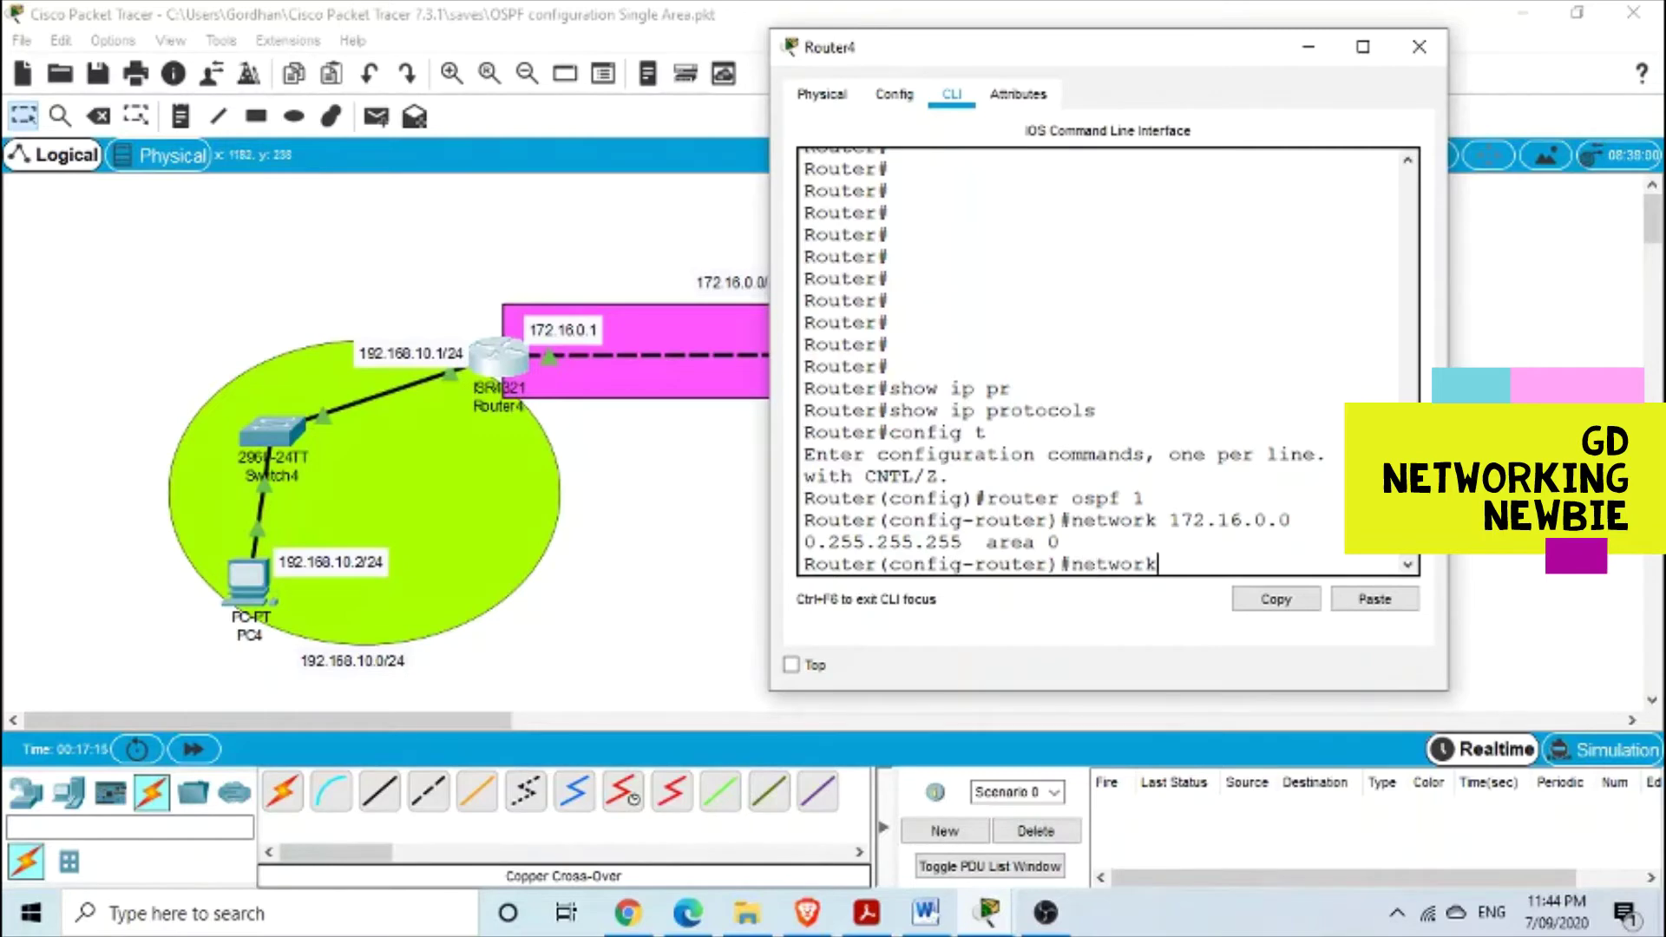
{"action": "type", "text": " 192.168.10.0"}
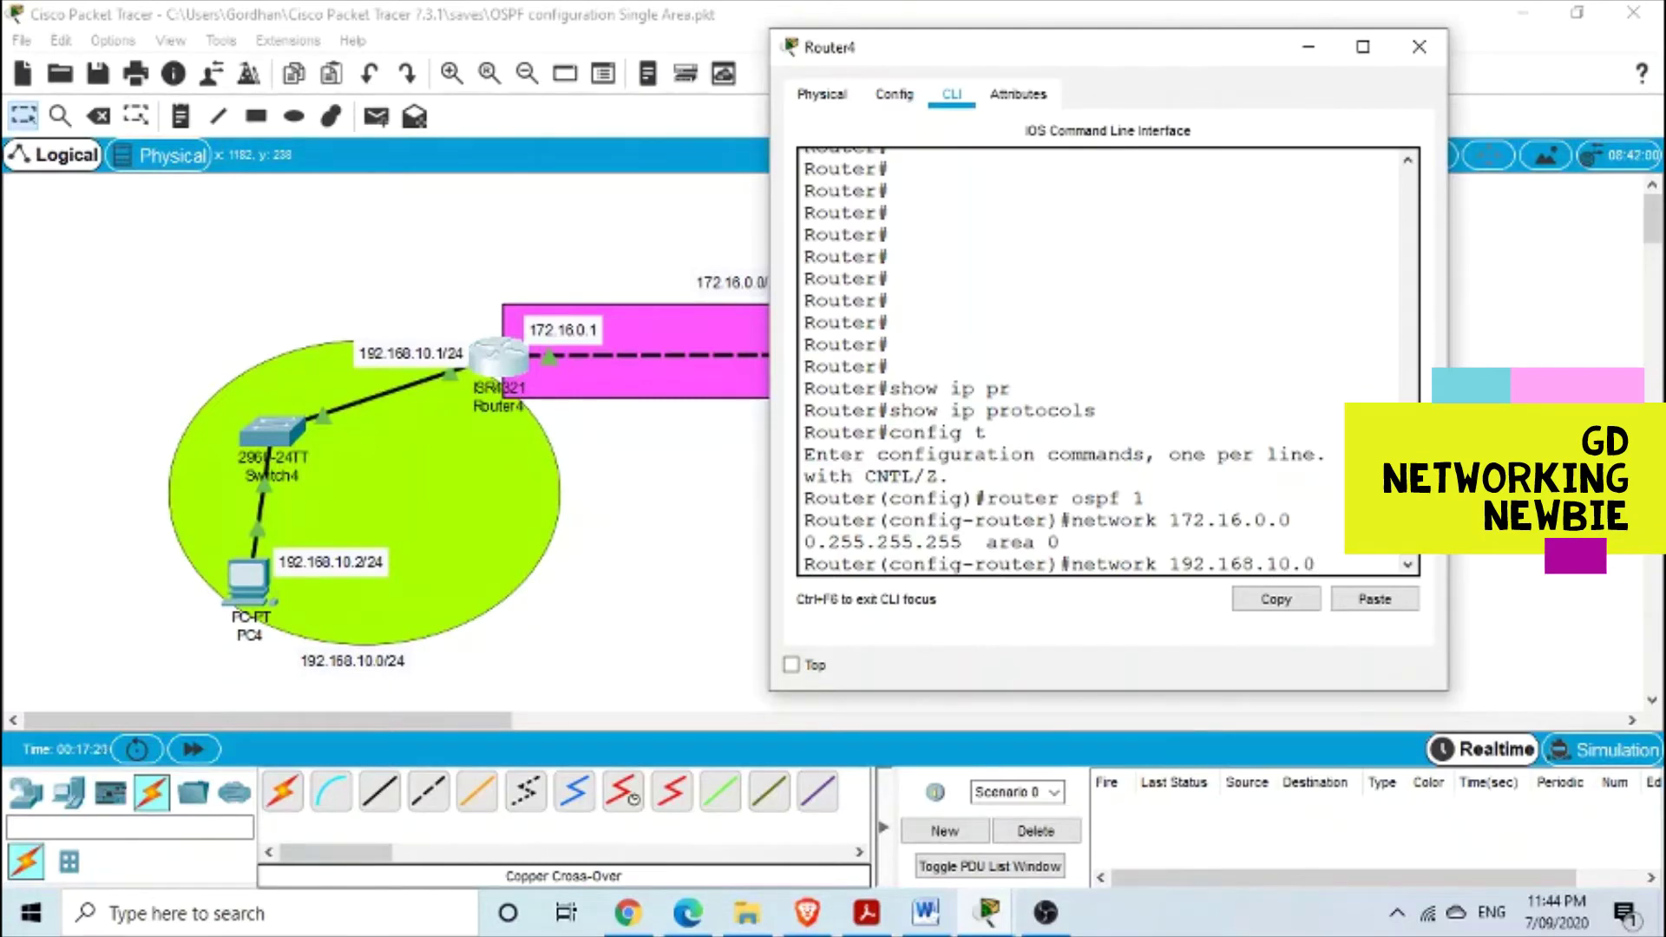
{"action": "type", "text": " 255"}
{"action": "key", "text": "BackSpace"}
{"action": "key", "text": "BackSpace"}
{"action": "key", "text": "BackSpace"}
{"action": "type", "text": "0.255."}
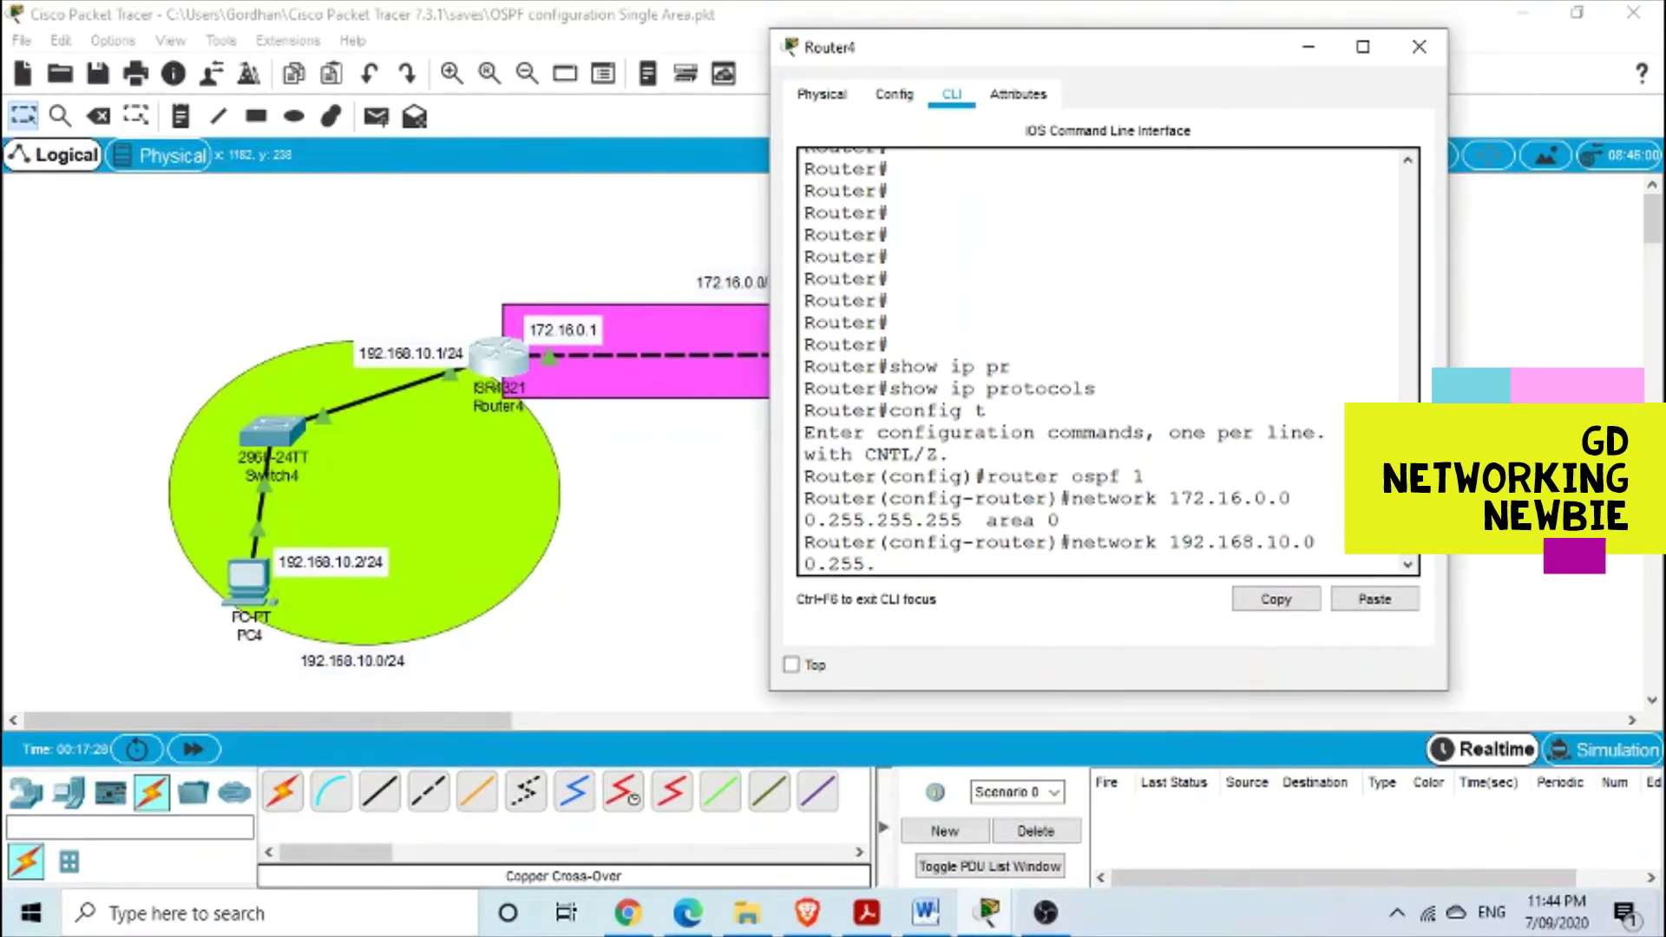
{"action": "type", "text": "255.255 area"}
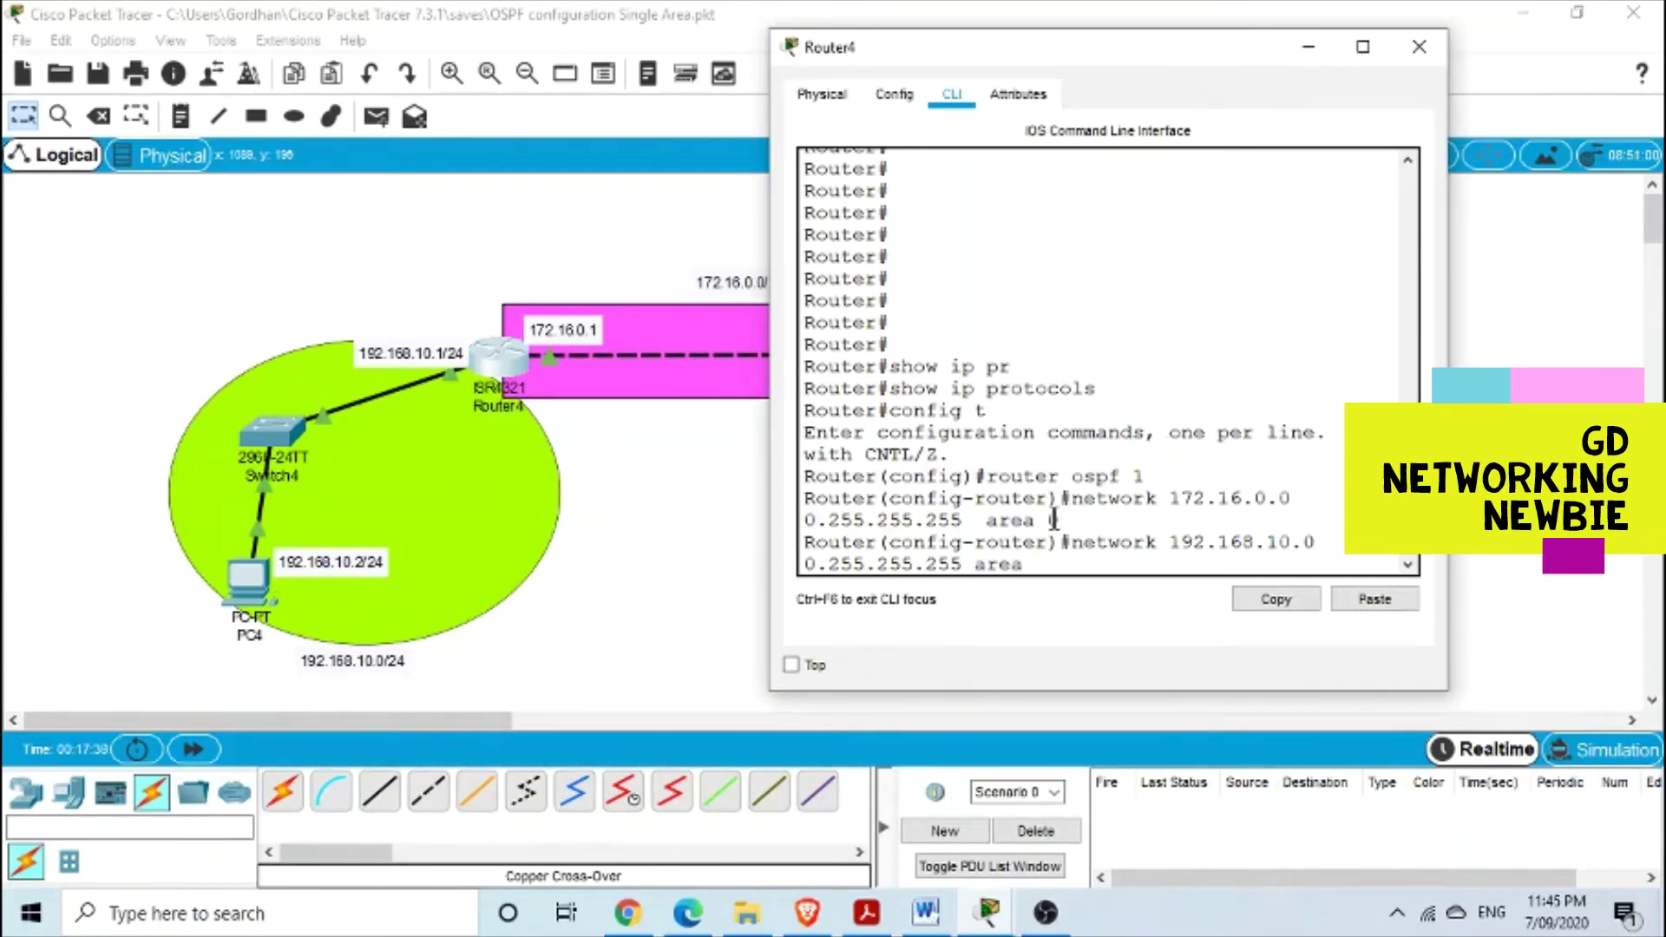
{"action": "type", "text": " 0"}
{"action": "key", "text": "Return"}
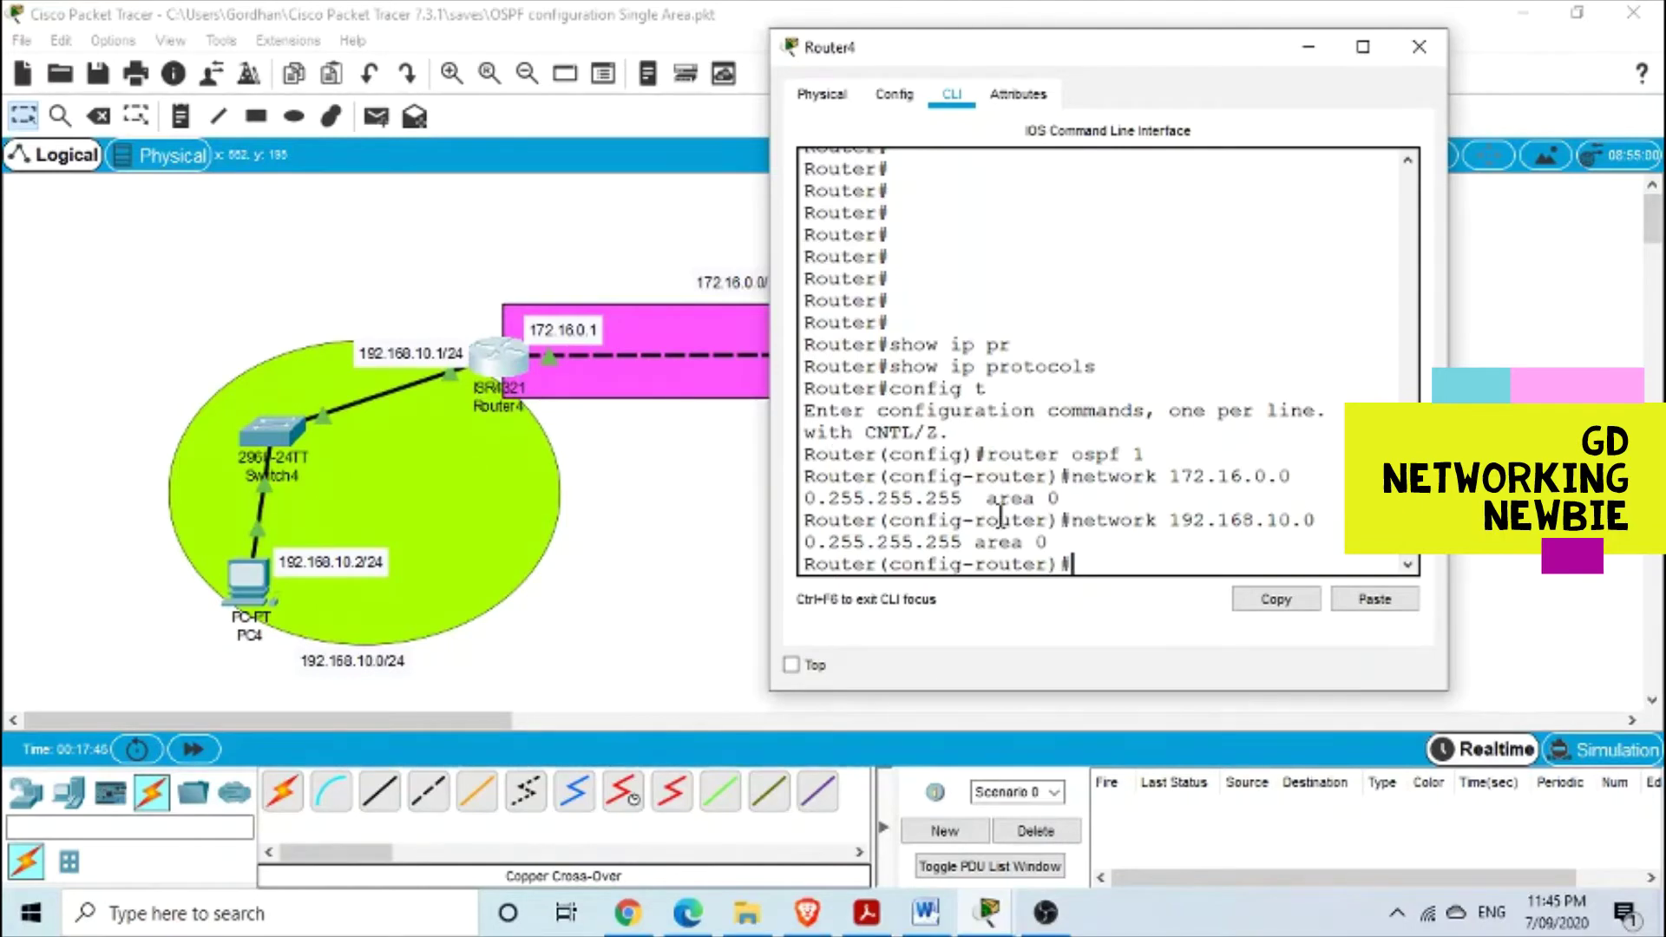
{"action": "key", "text": "ctrl+z"}
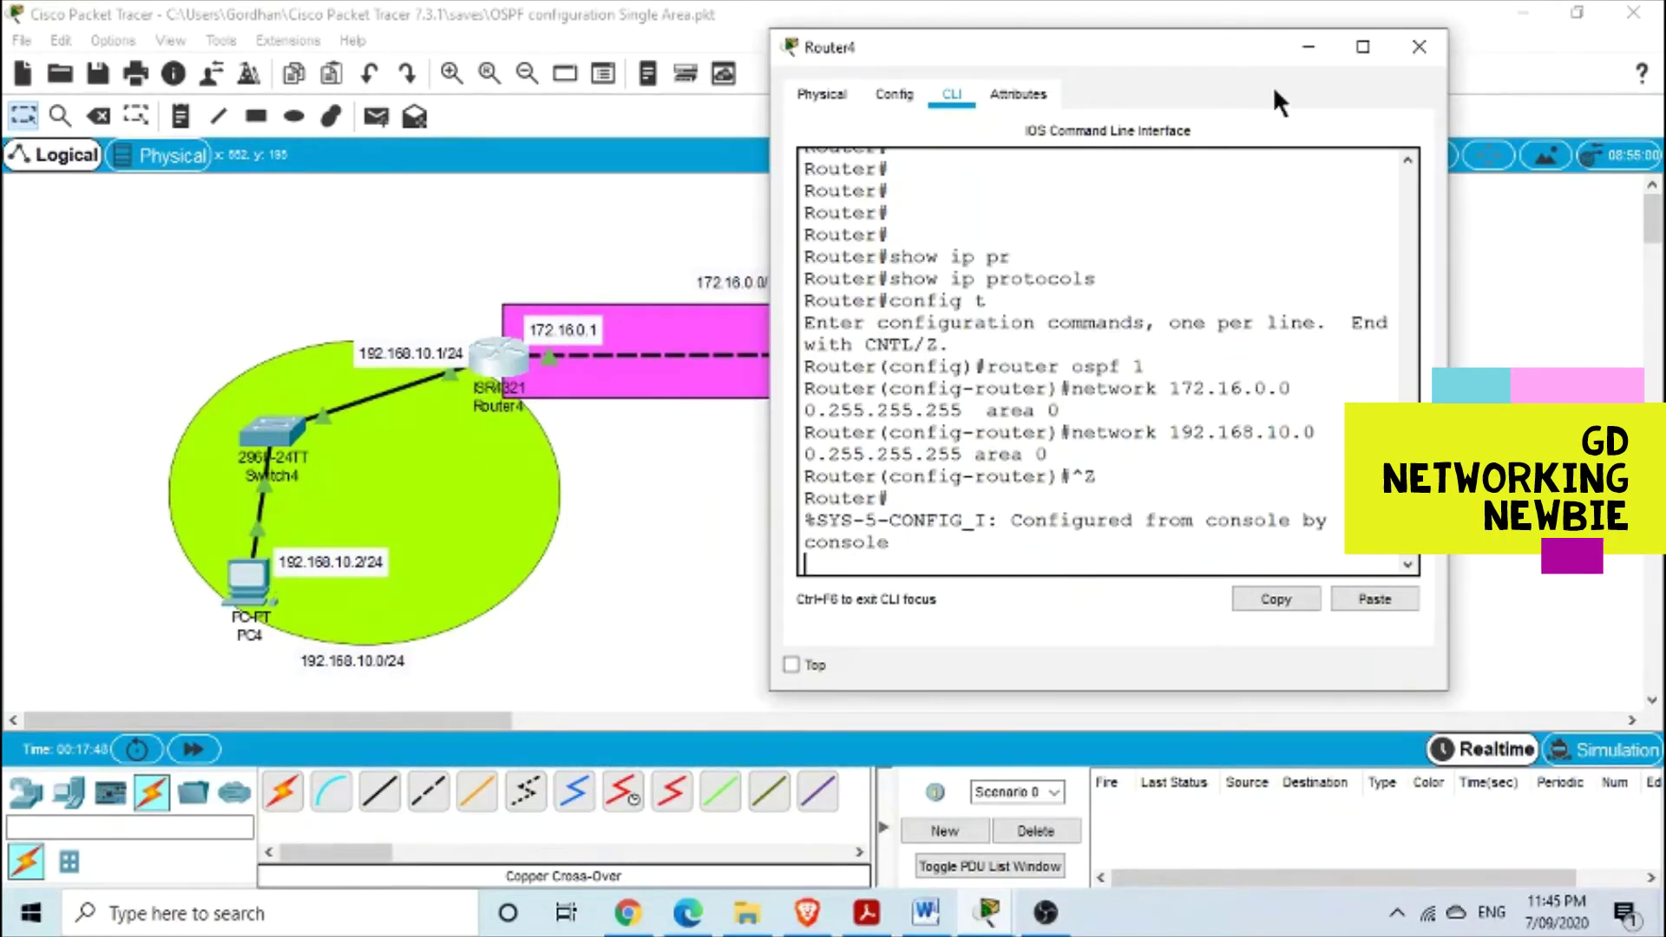
{"action": "left_click", "coordinate": [1310, 48]}
Open Router5's CLI, enter global configuration mode with config t and start OSPF process 1 with router ospf 1
{"action": "left_click", "coordinate": [987, 351]}
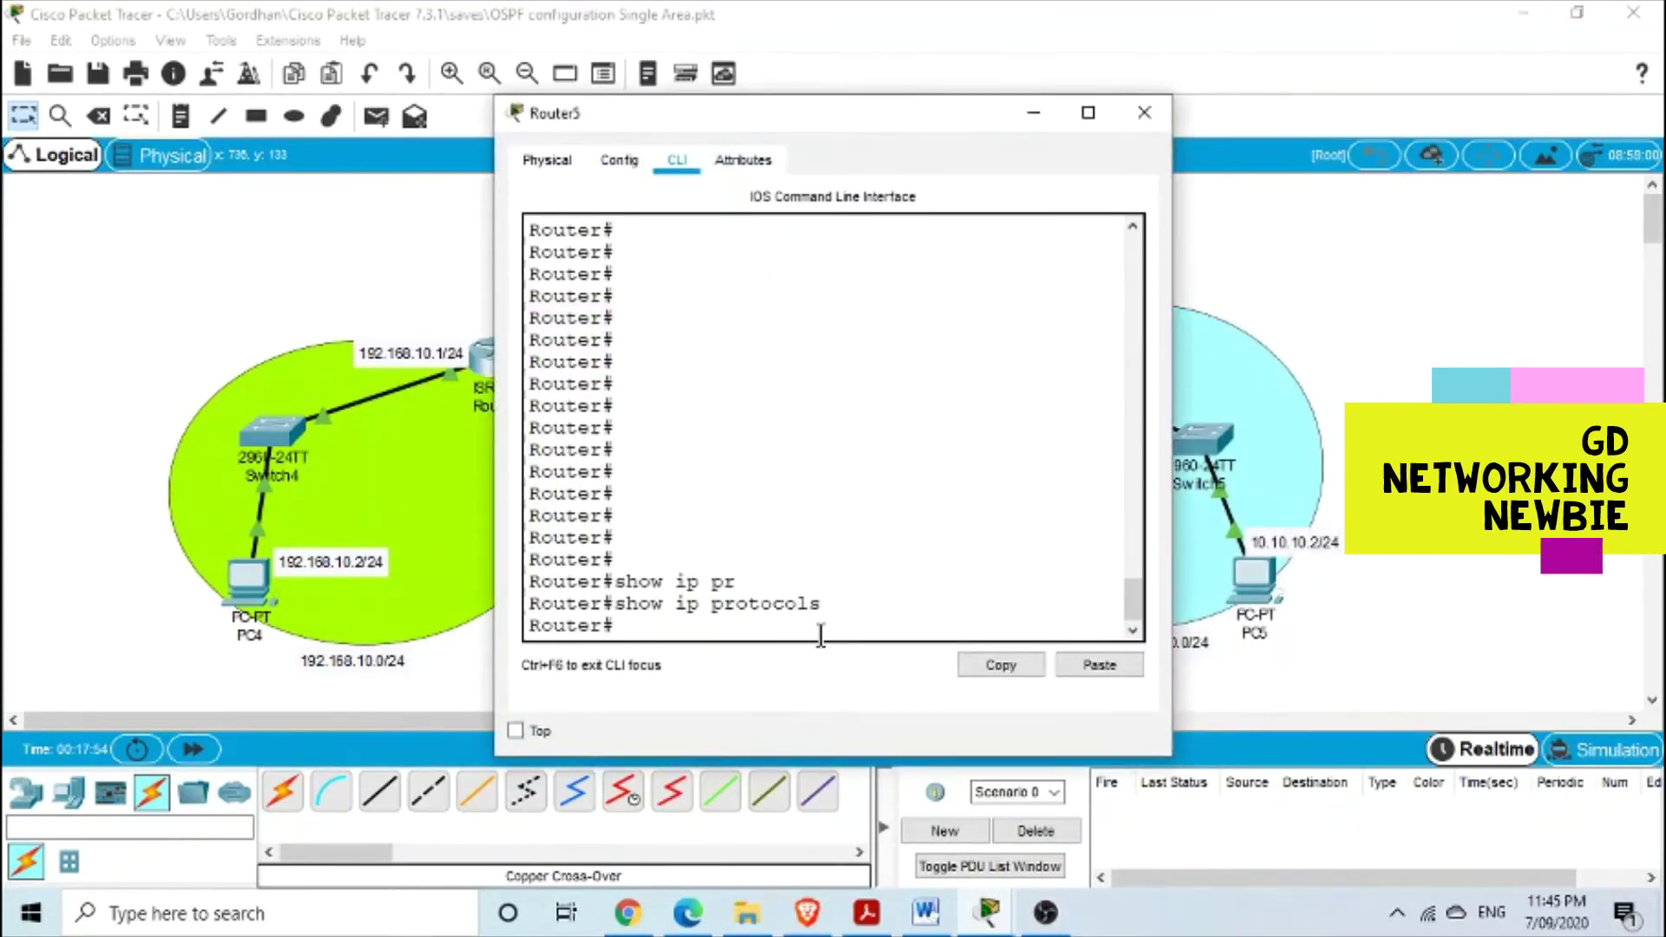
{"action": "type", "text": "config t"}
{"action": "key", "text": "Return"}
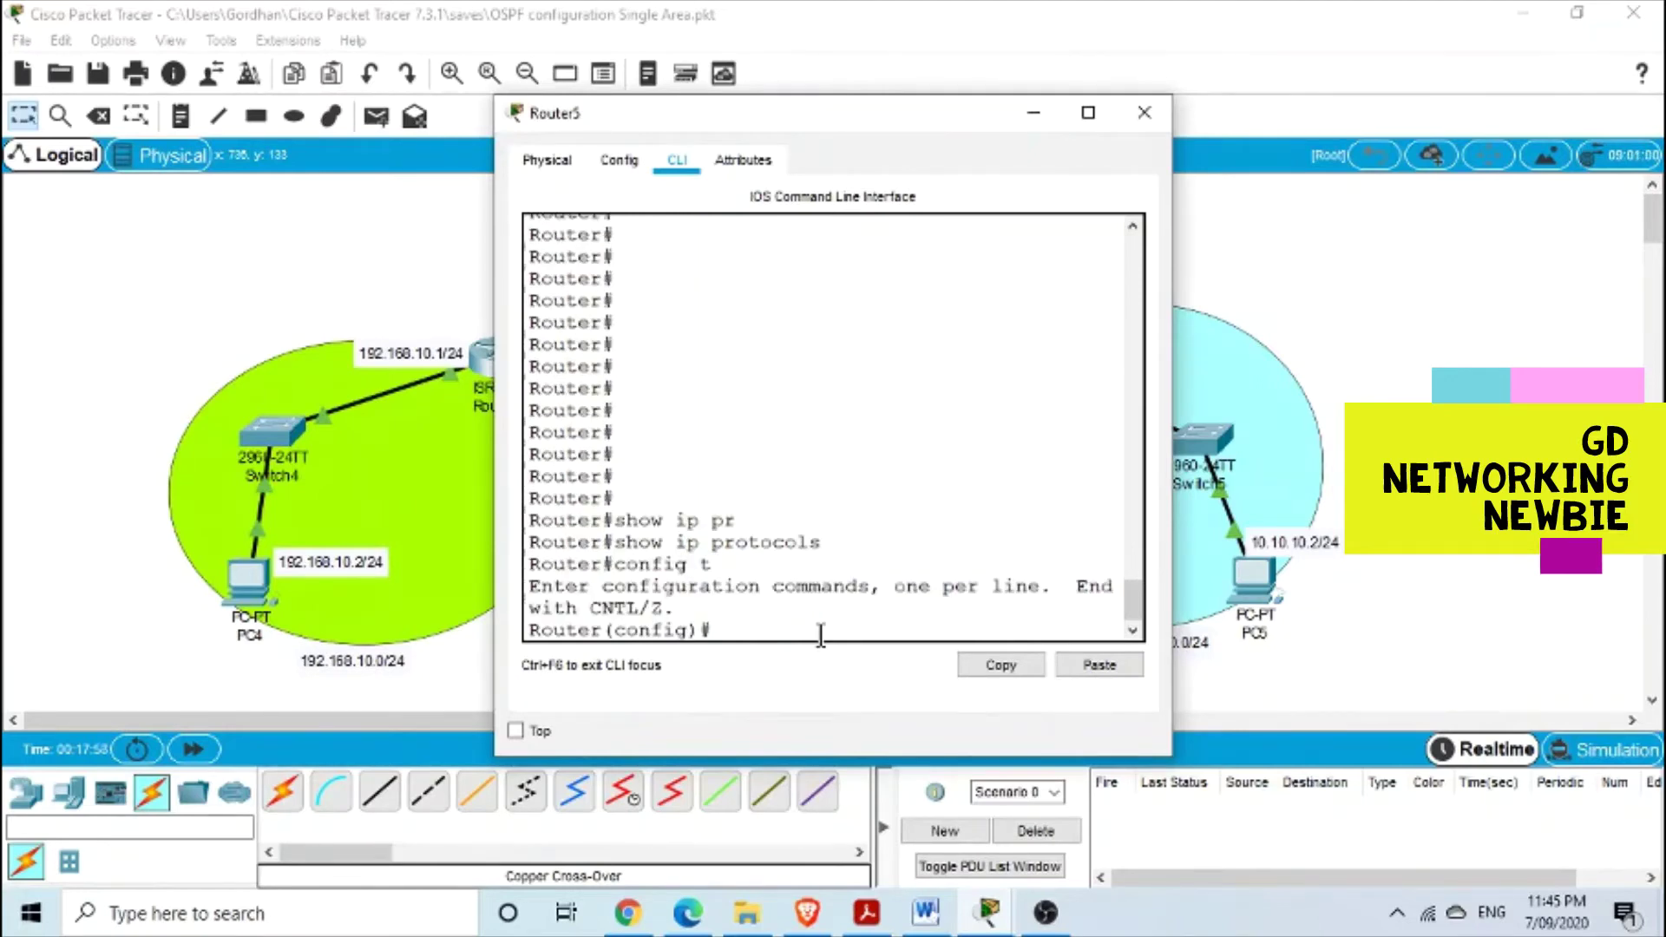
{"action": "type", "text": "router osp"}
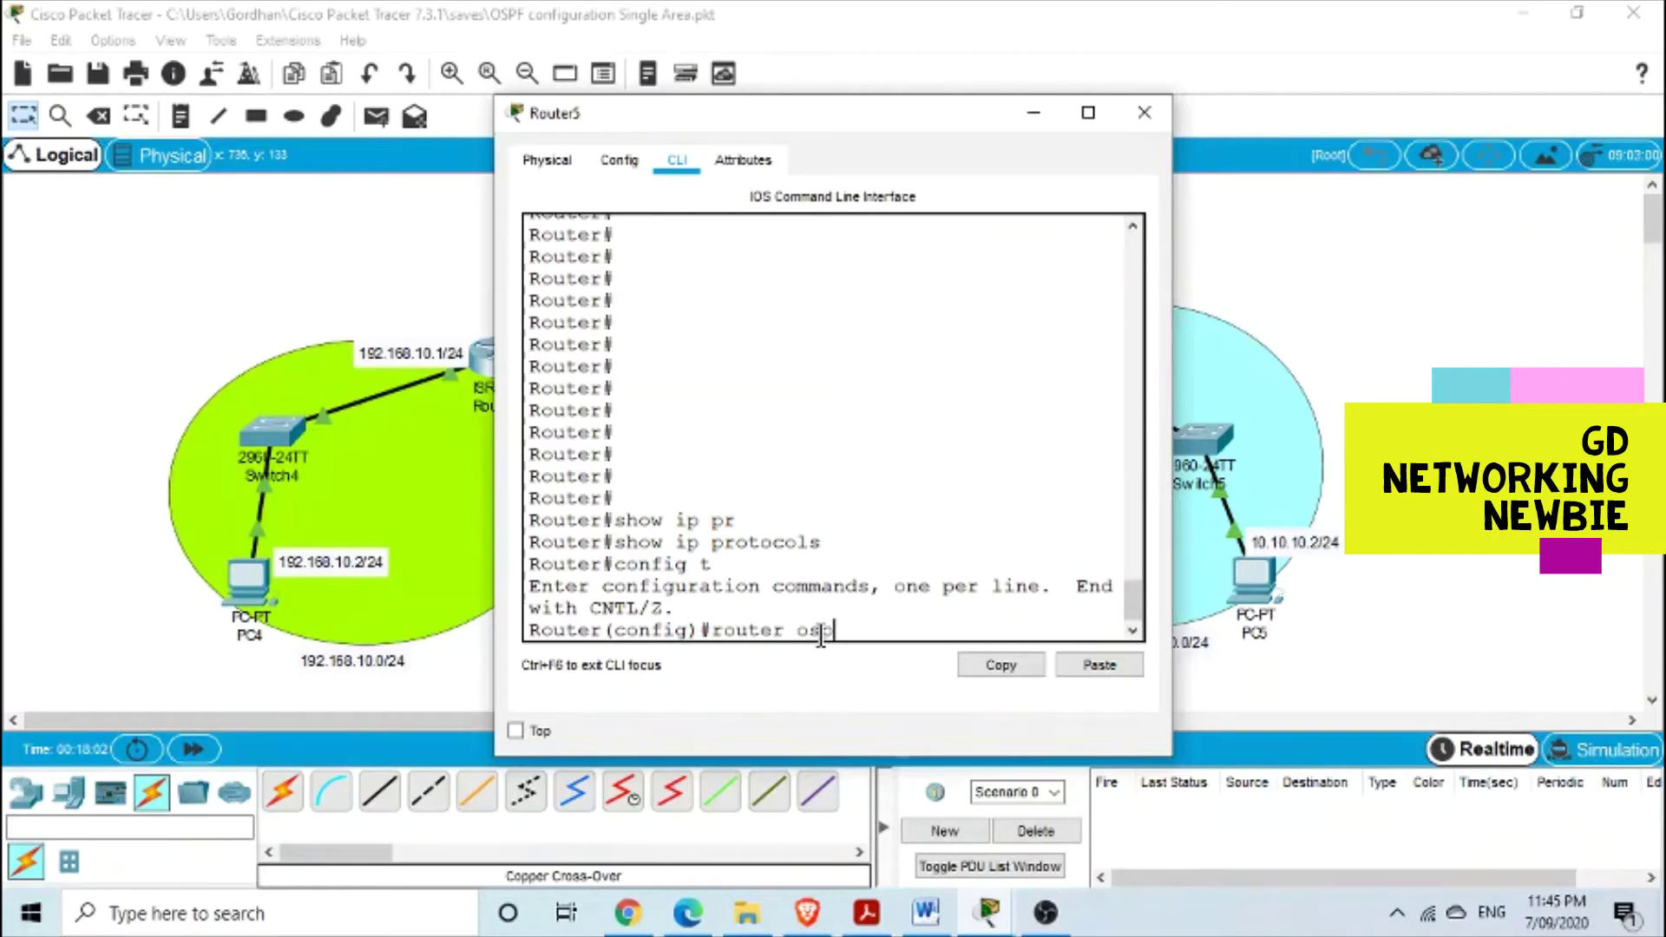
{"action": "type", "text": "f 1"}
{"action": "key", "text": "Return"}
Advertise network 172.16.0.0 with wildcard mask 0.255.255.255 in area 0 under Router5's OSPF process
{"action": "type", "text": "network"}
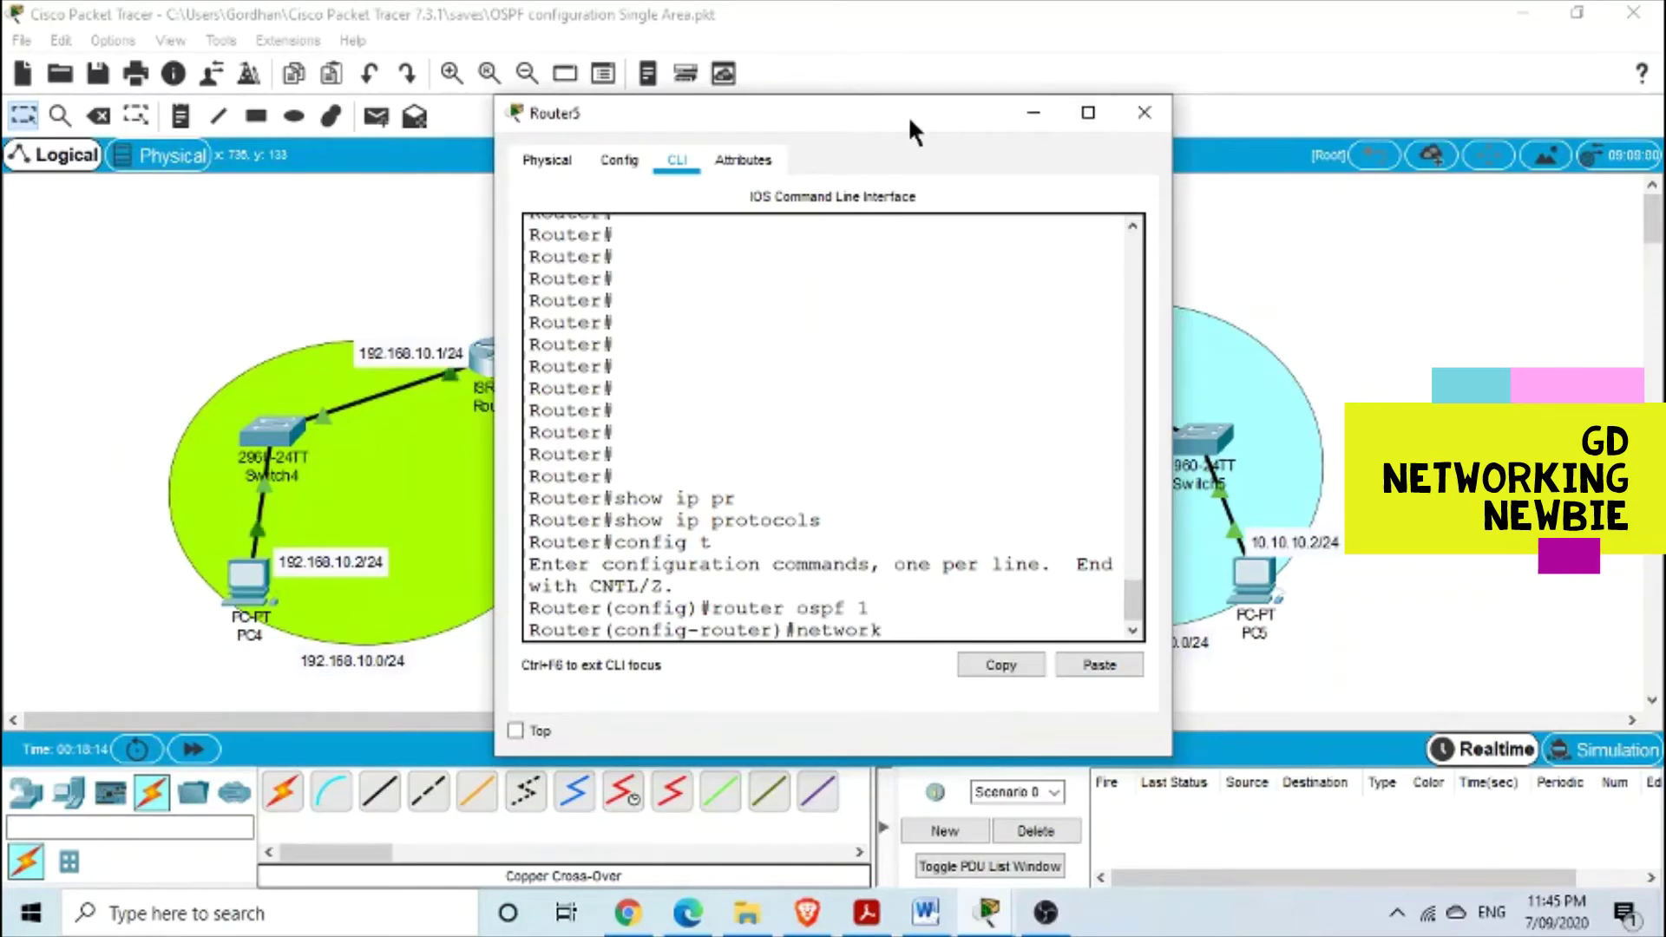
{"action": "left_click_drag", "start_coordinate": [908, 115], "coordinate": [507, 157]}
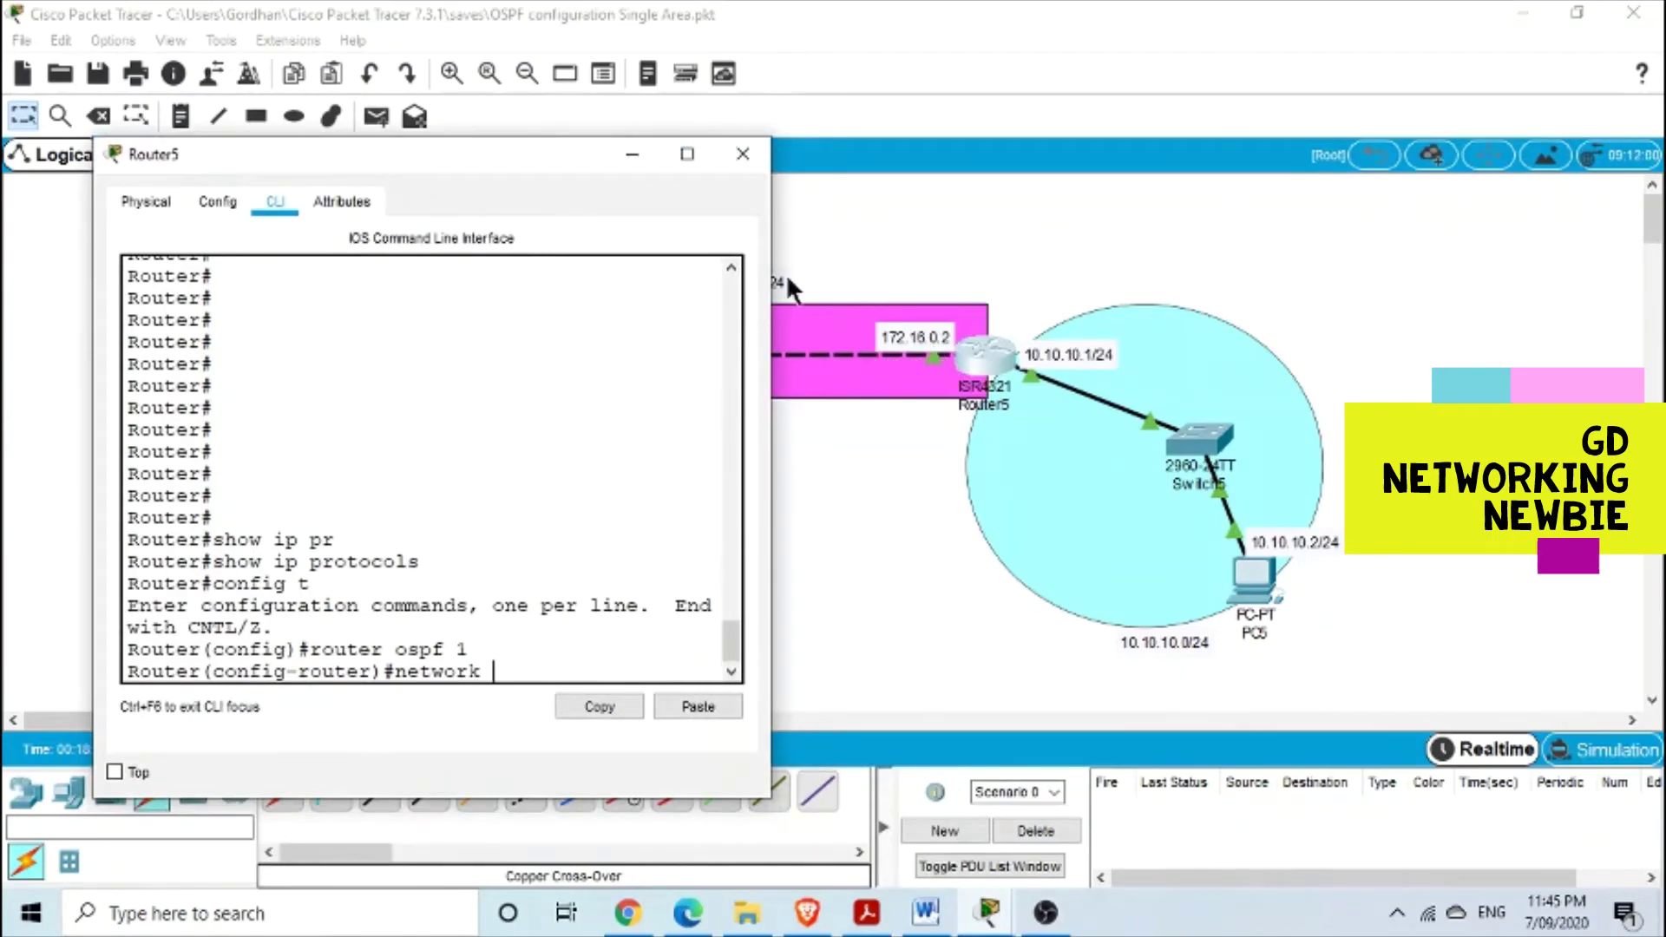
{"action": "type", "text": "172.16.0.0 0"}
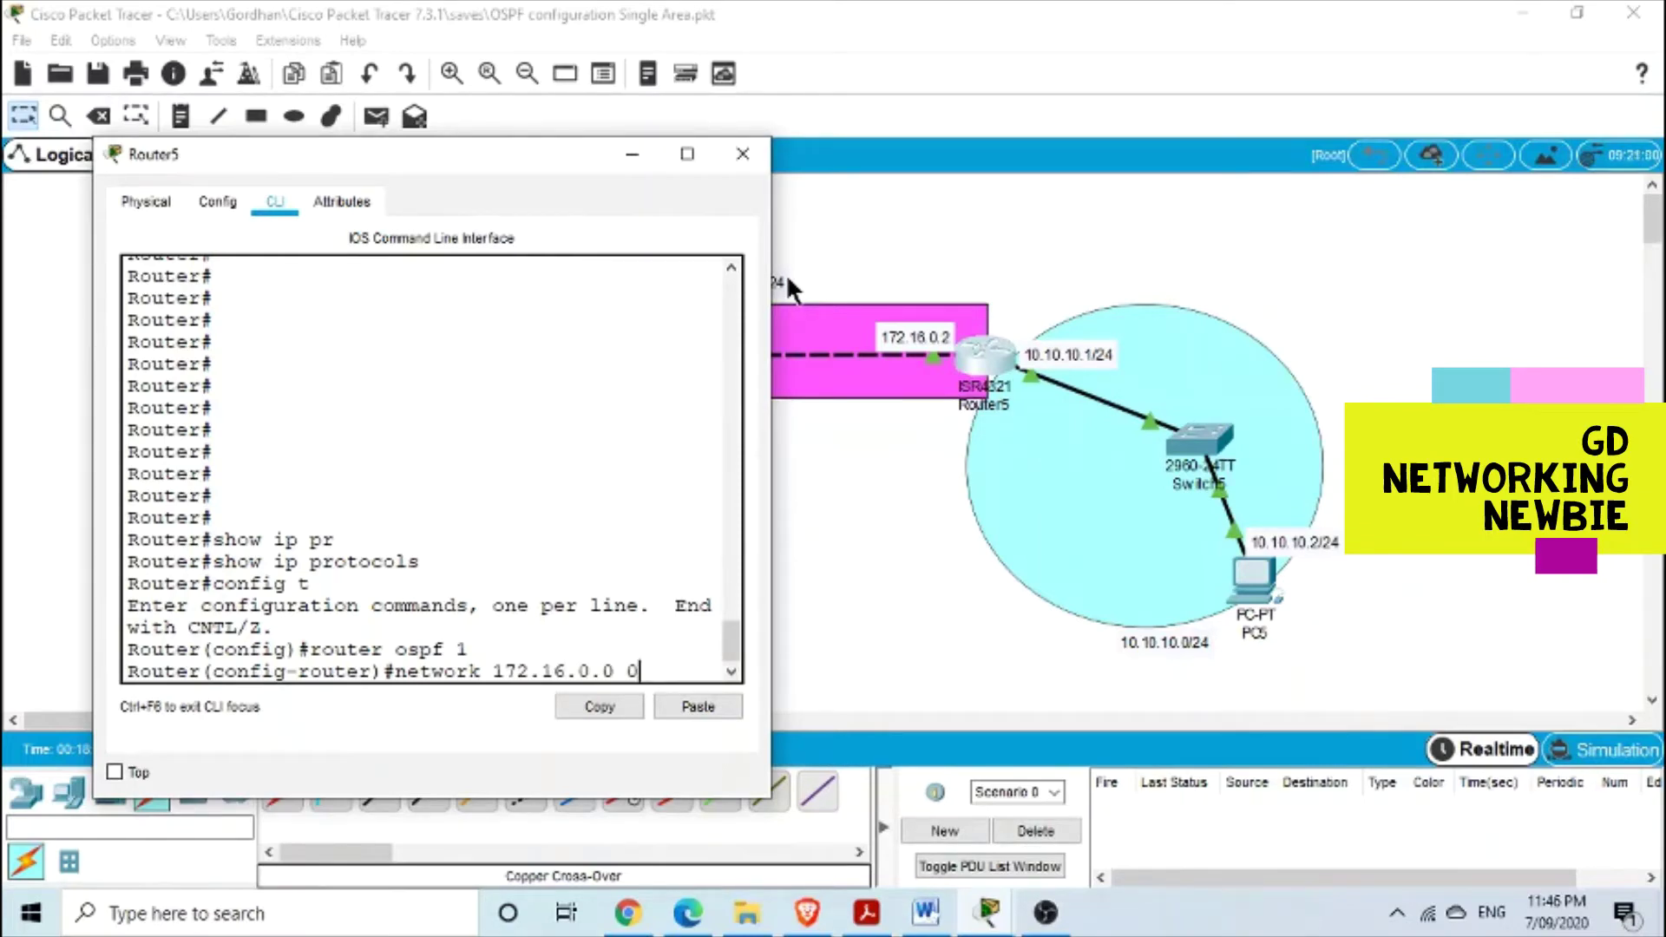
{"action": "type", "text": ".255.255.255."}
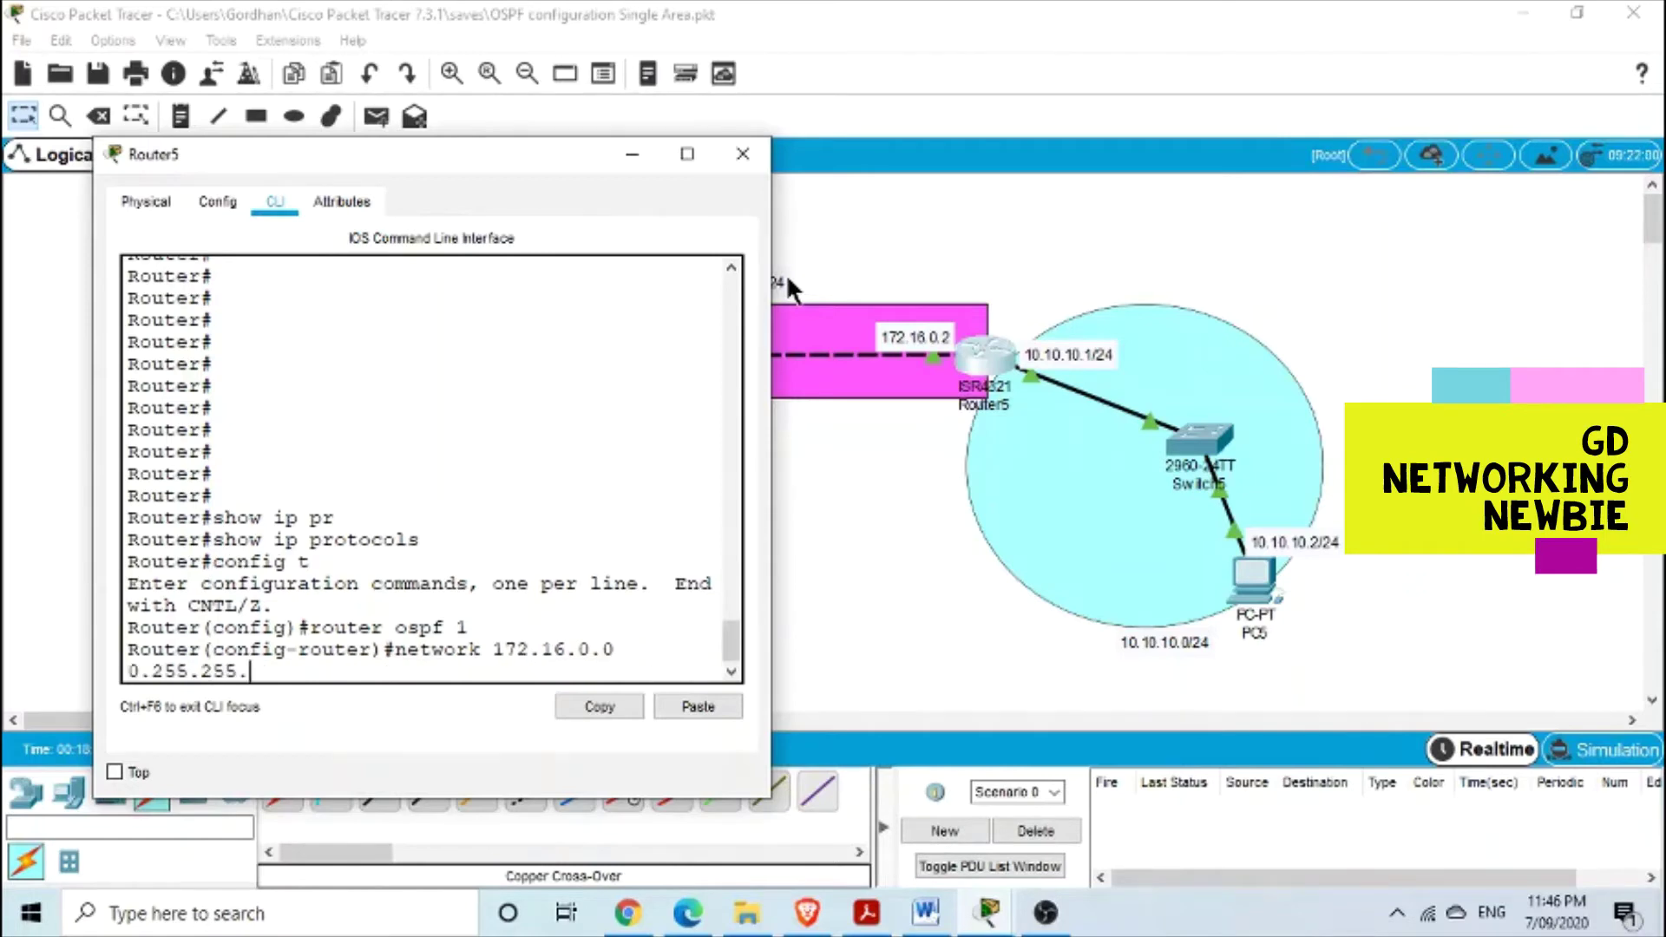
{"action": "type", "text": " ara"}
{"action": "type", "text": "a 0"}
{"action": "key", "text": "Return"}
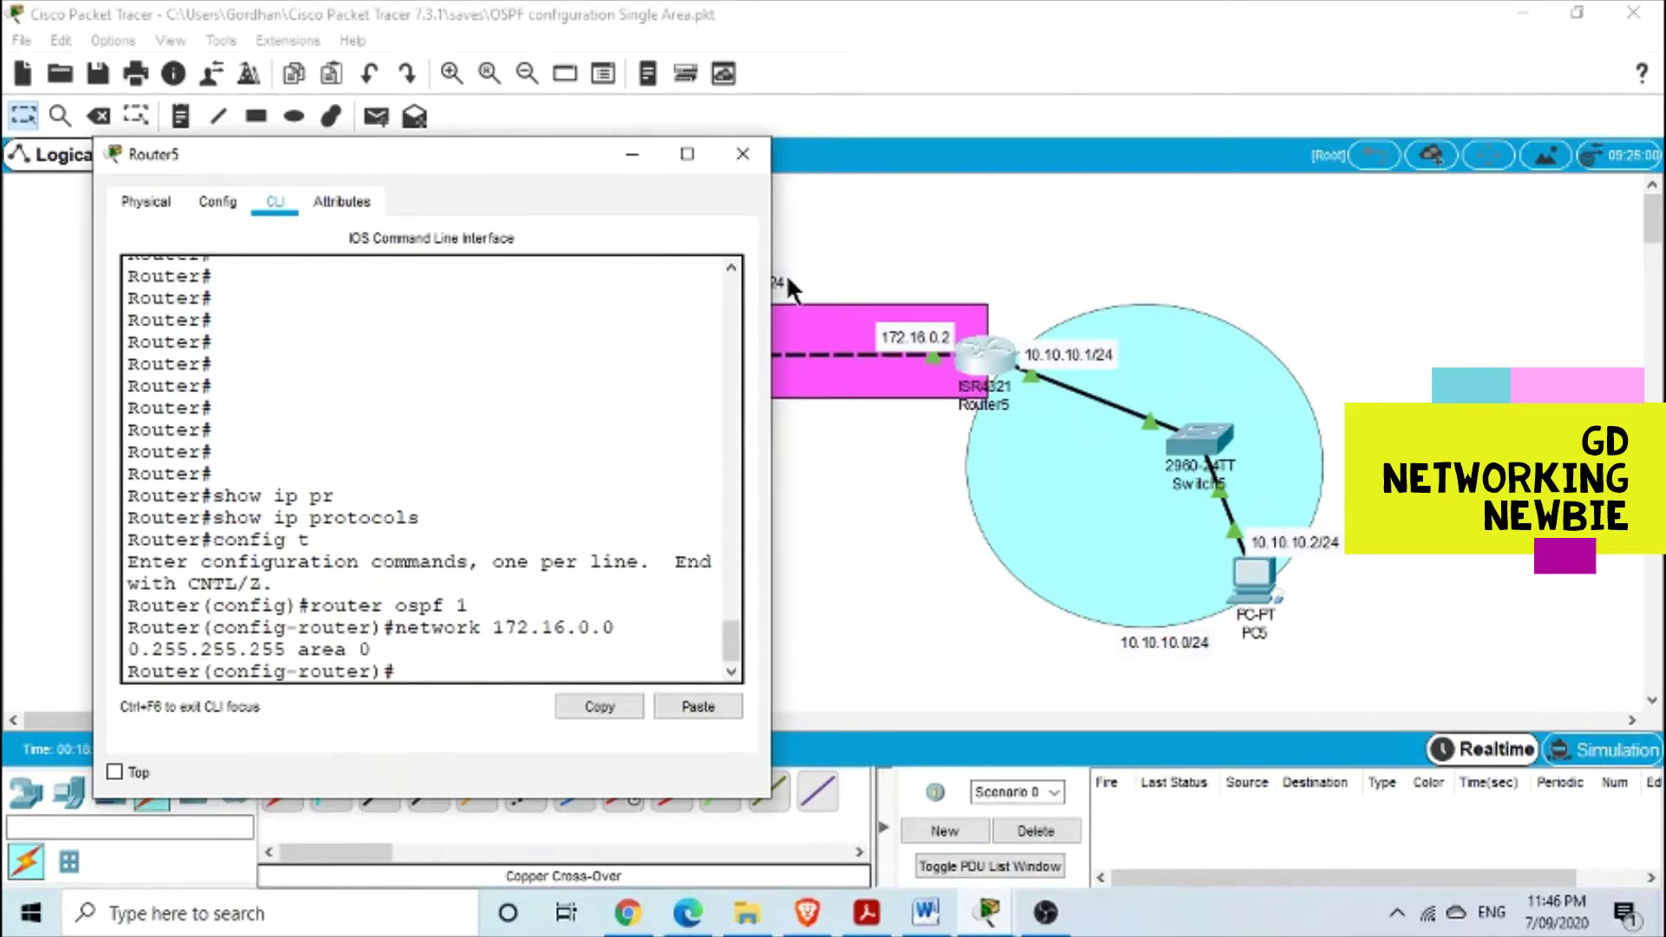
Add network 10.10.10.0 with wildcard mask 0.255.255.255 in area 0 to Router5's OSPF process
{"action": "type", "text": "network"}
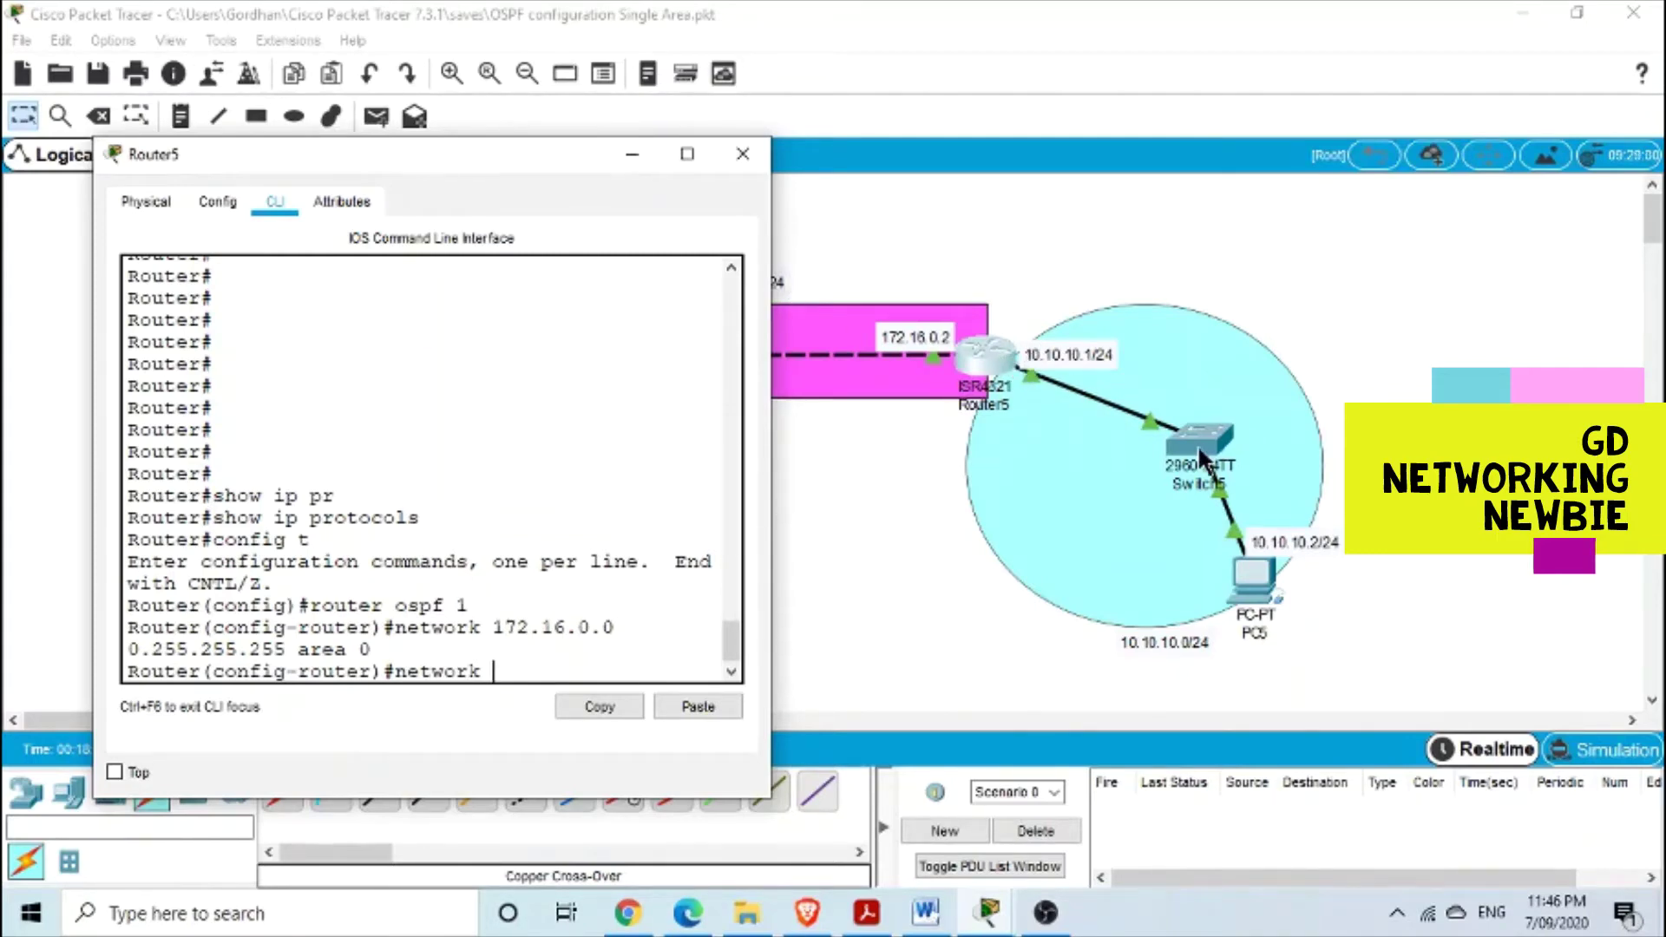
{"action": "type", "text": "10.10"}
{"action": "type", "text": ".10"}
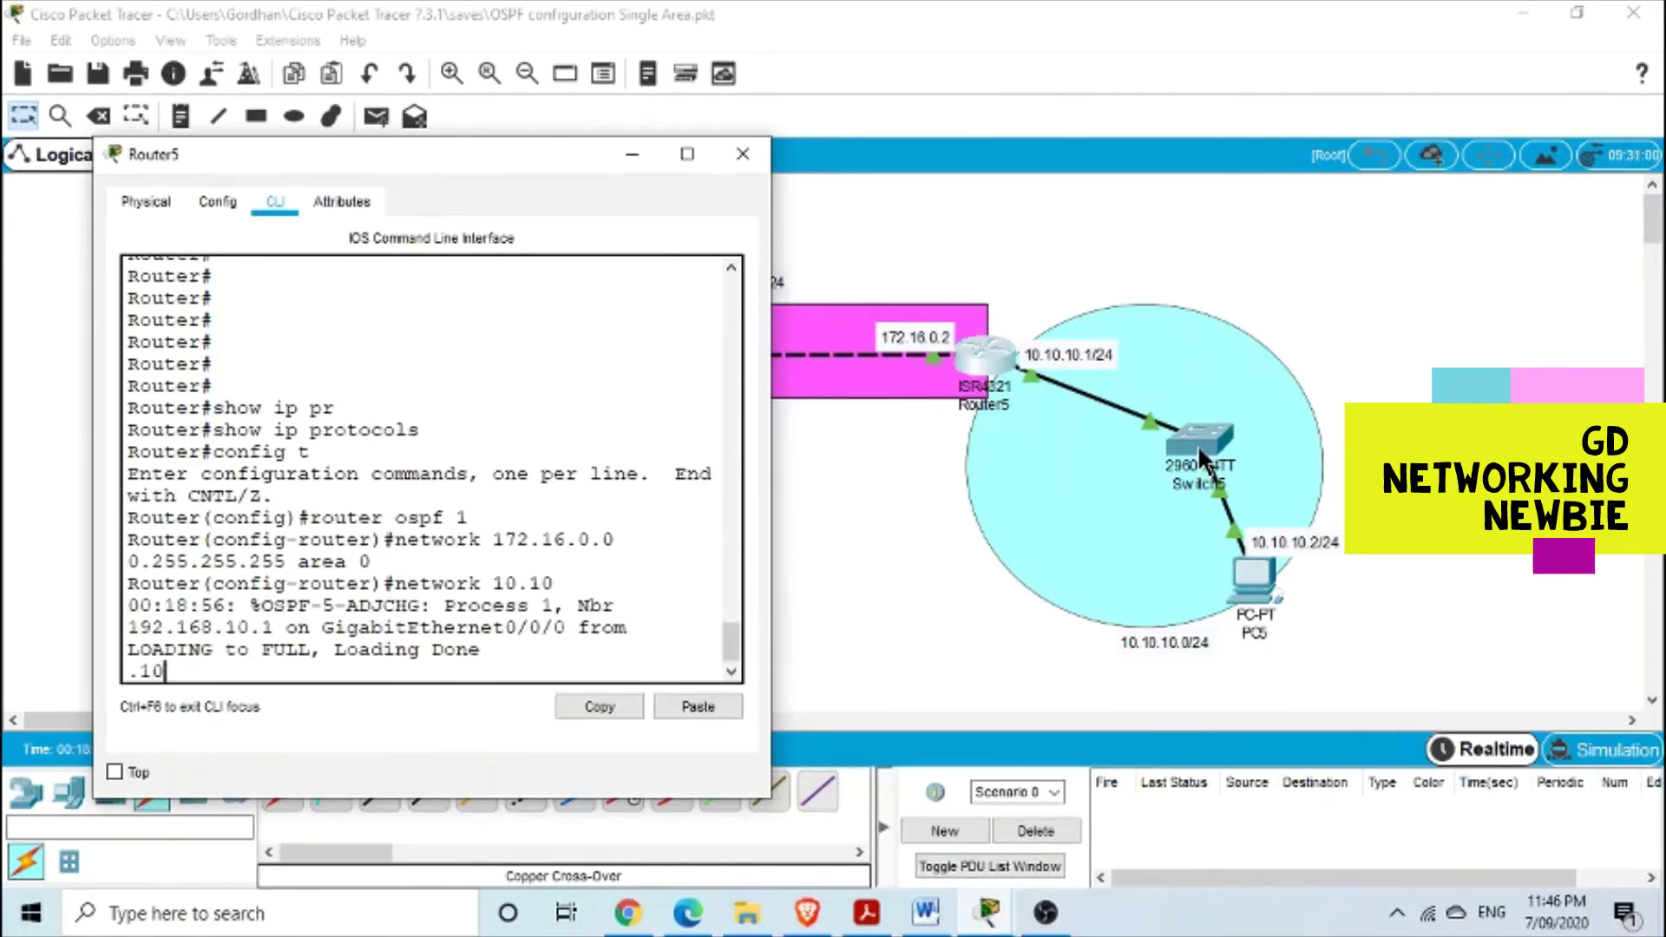
{"action": "type", "text": ".0 0.255.255."}
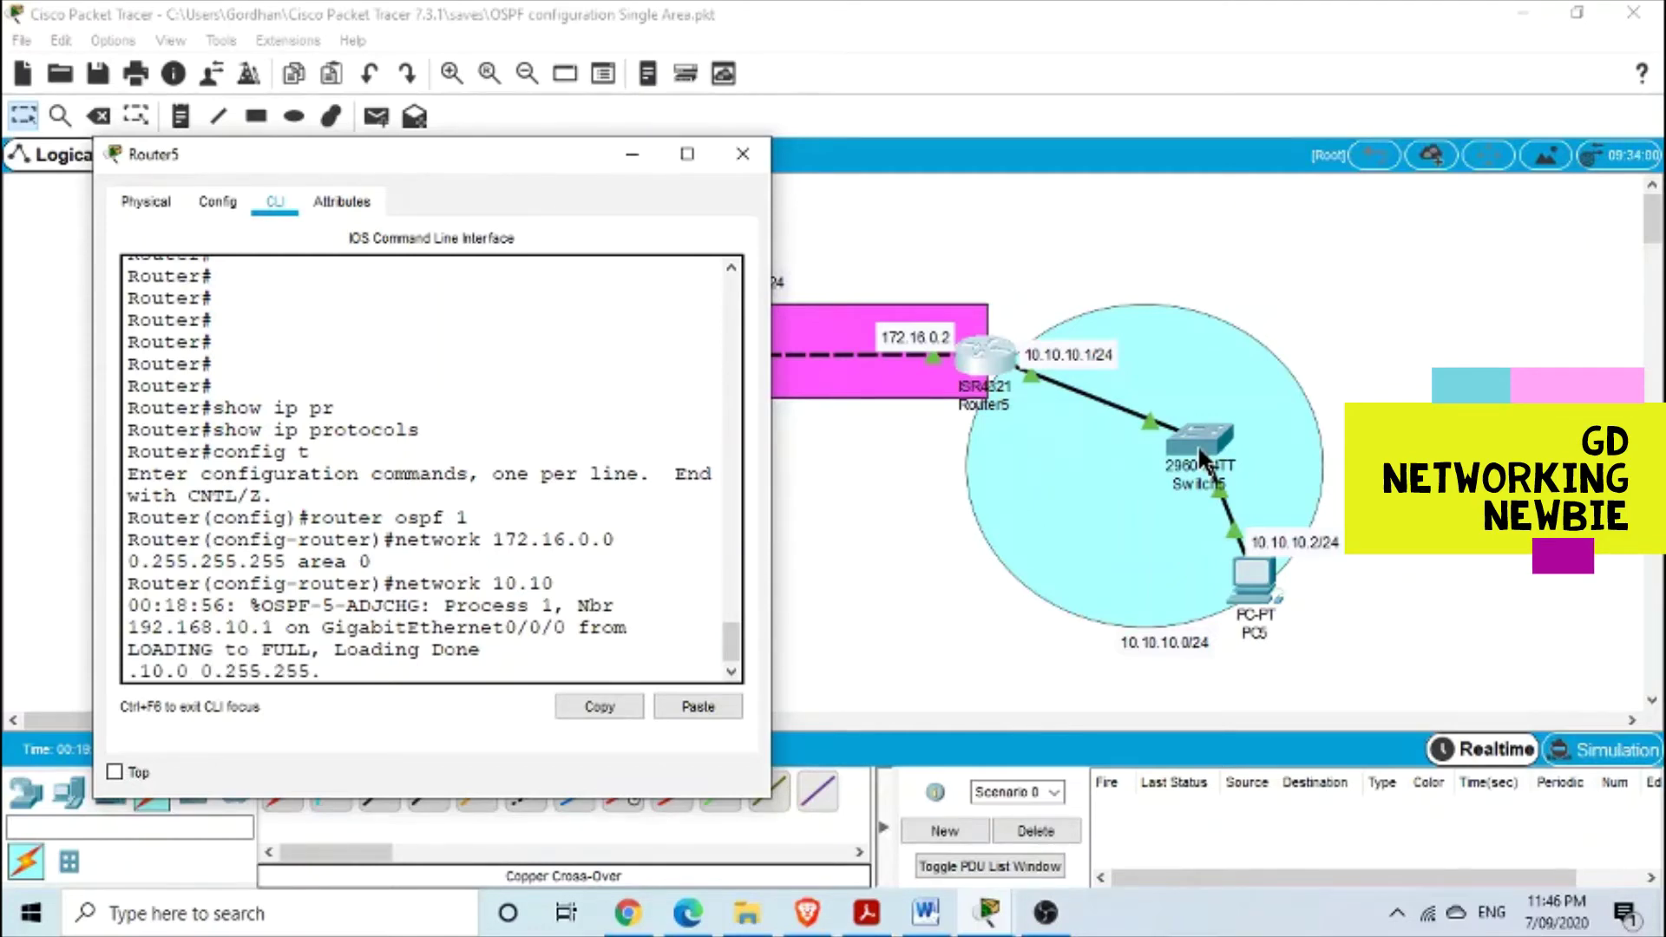
{"action": "type", "text": "255"}
{"action": "left_click_drag", "start_coordinate": [358, 671], "coordinate": [269, 673]}
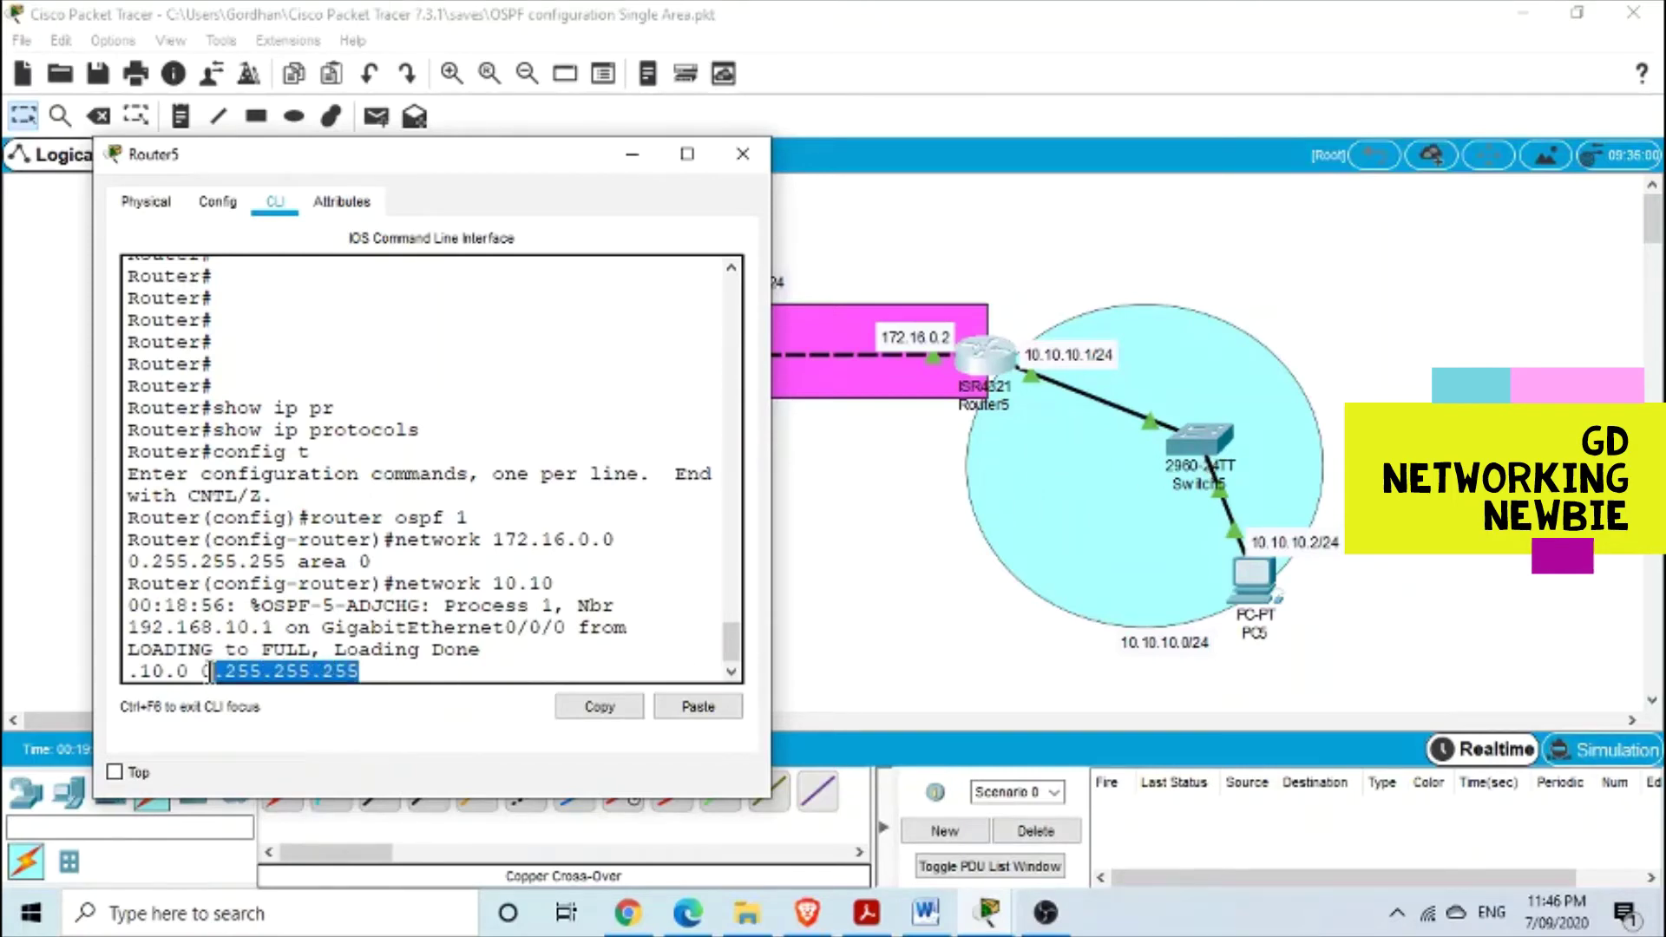
{"action": "left_click_drag", "start_coordinate": [208, 671], "coordinate": [202, 671]}
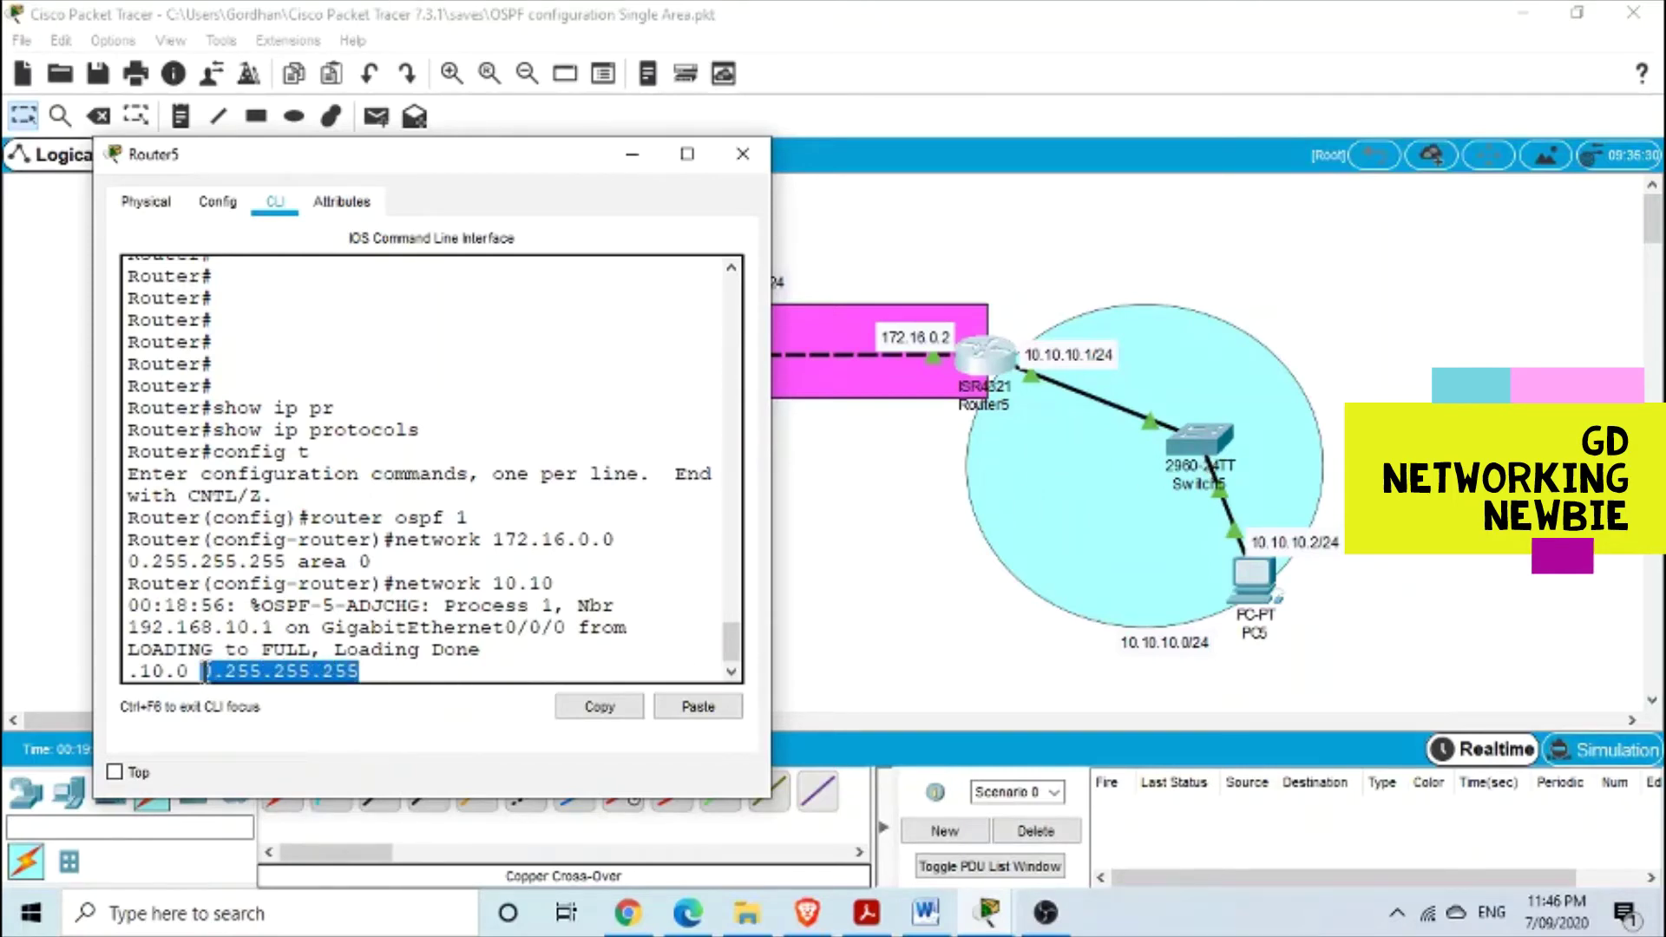
{"action": "left_click", "coordinate": [465, 671]}
{"action": "type", "text": "area 0"}
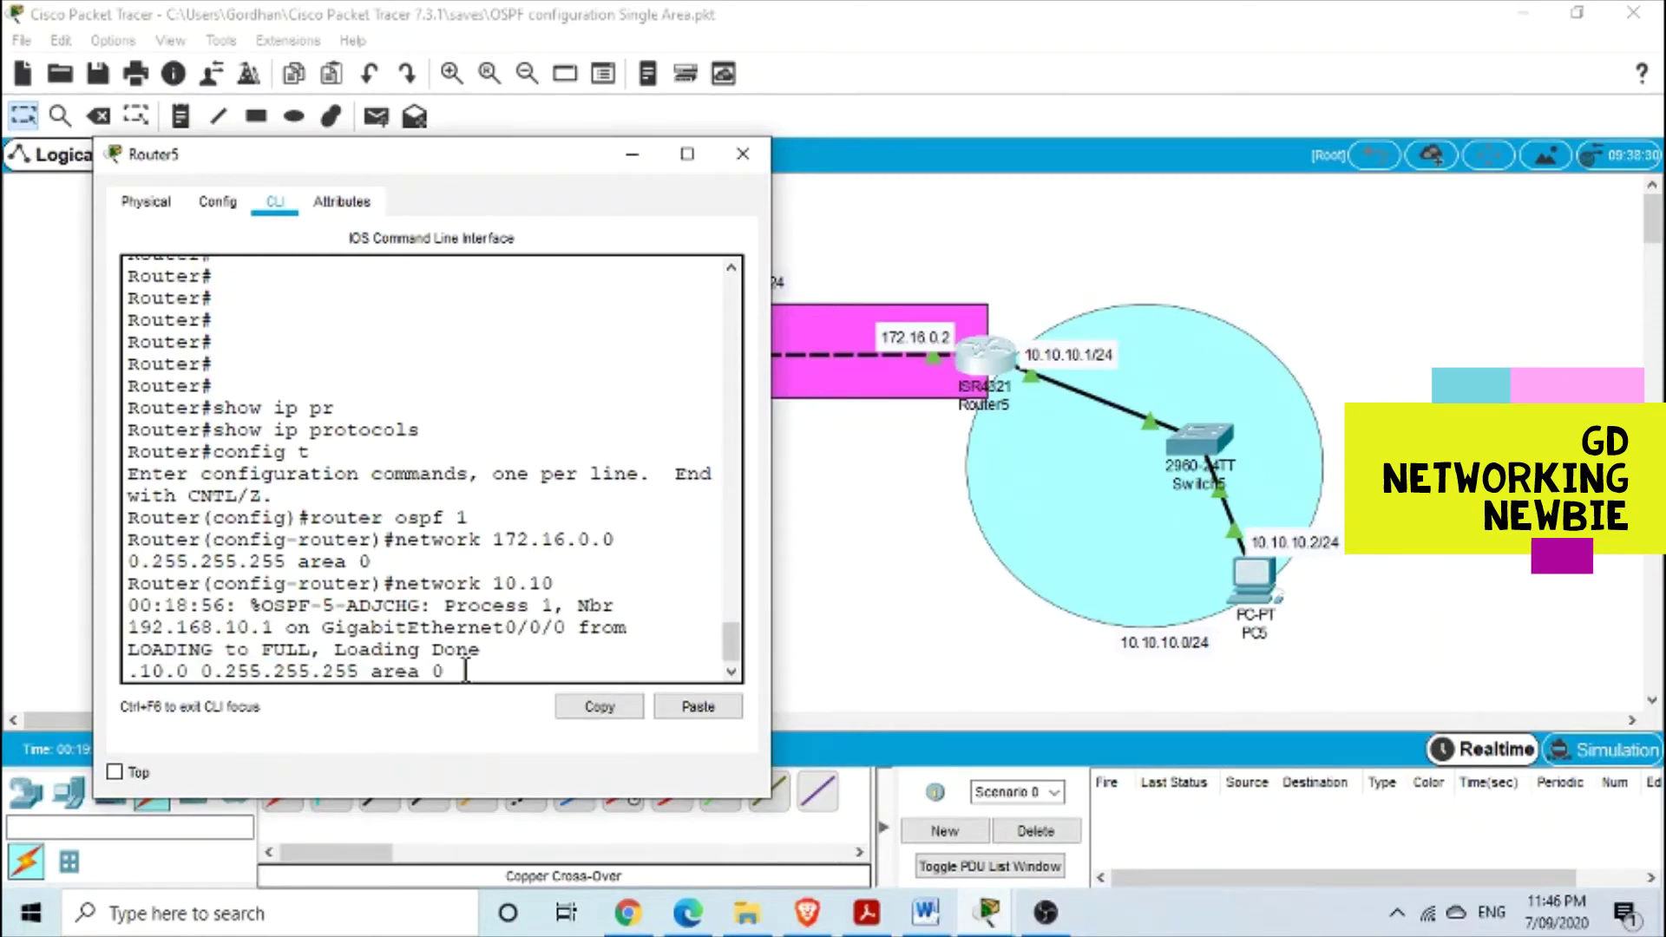
{"action": "key", "text": "Return"}
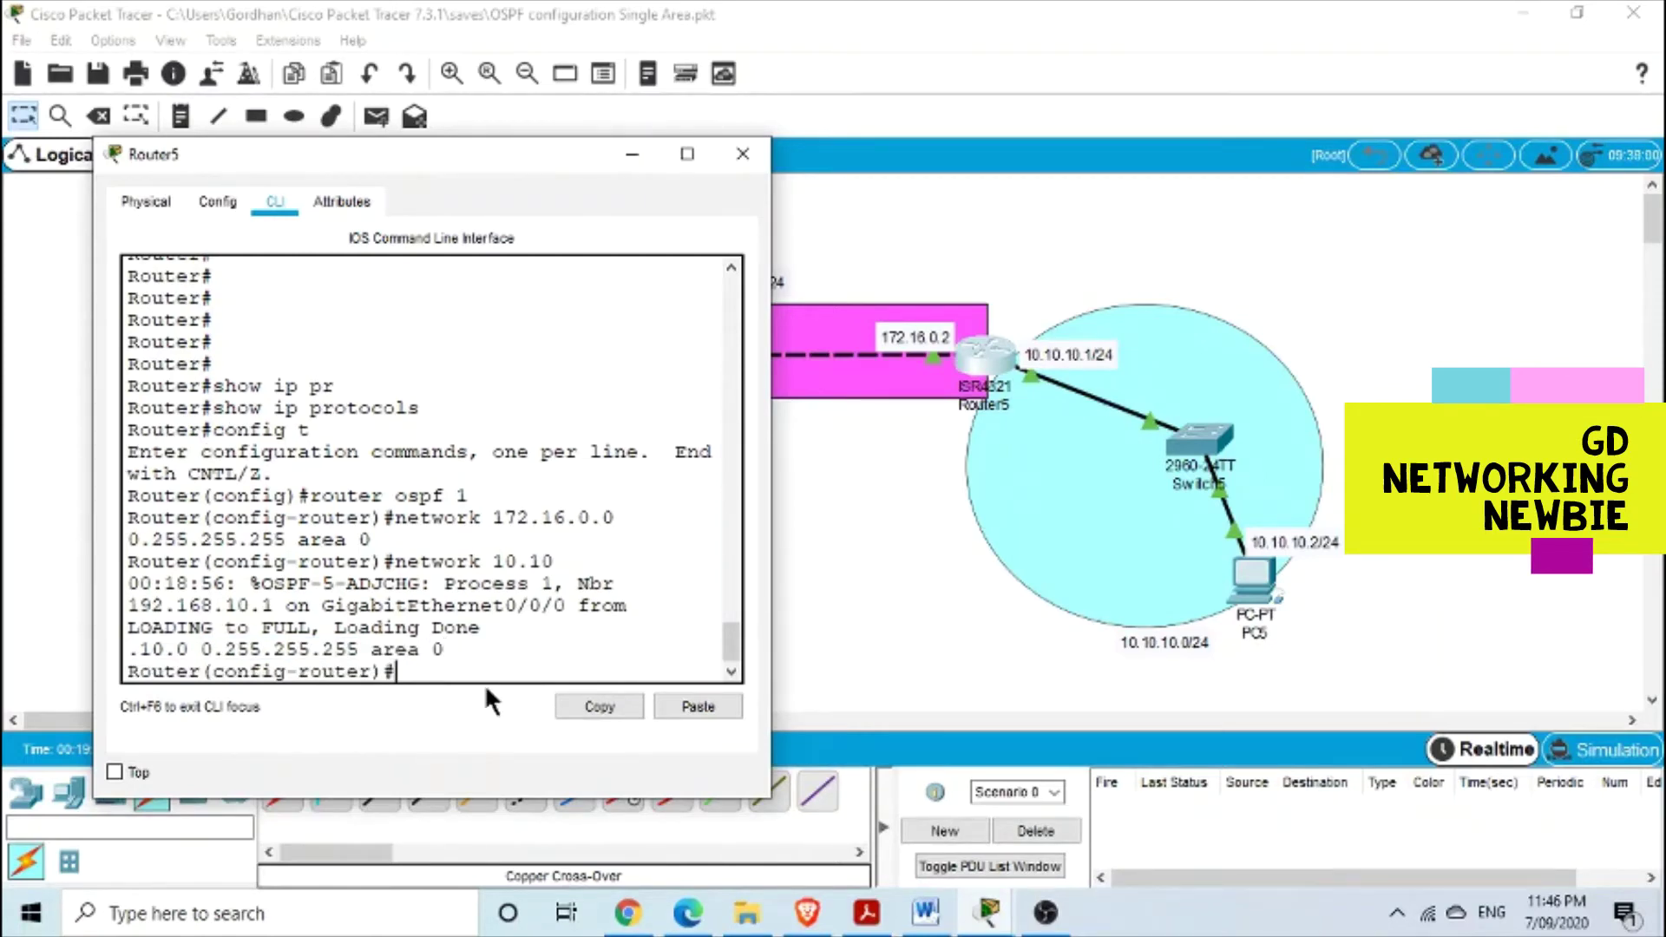
Exit configuration mode on Router5 and minimize its window to uncover the topology
{"action": "key", "text": "ctrl+z"}
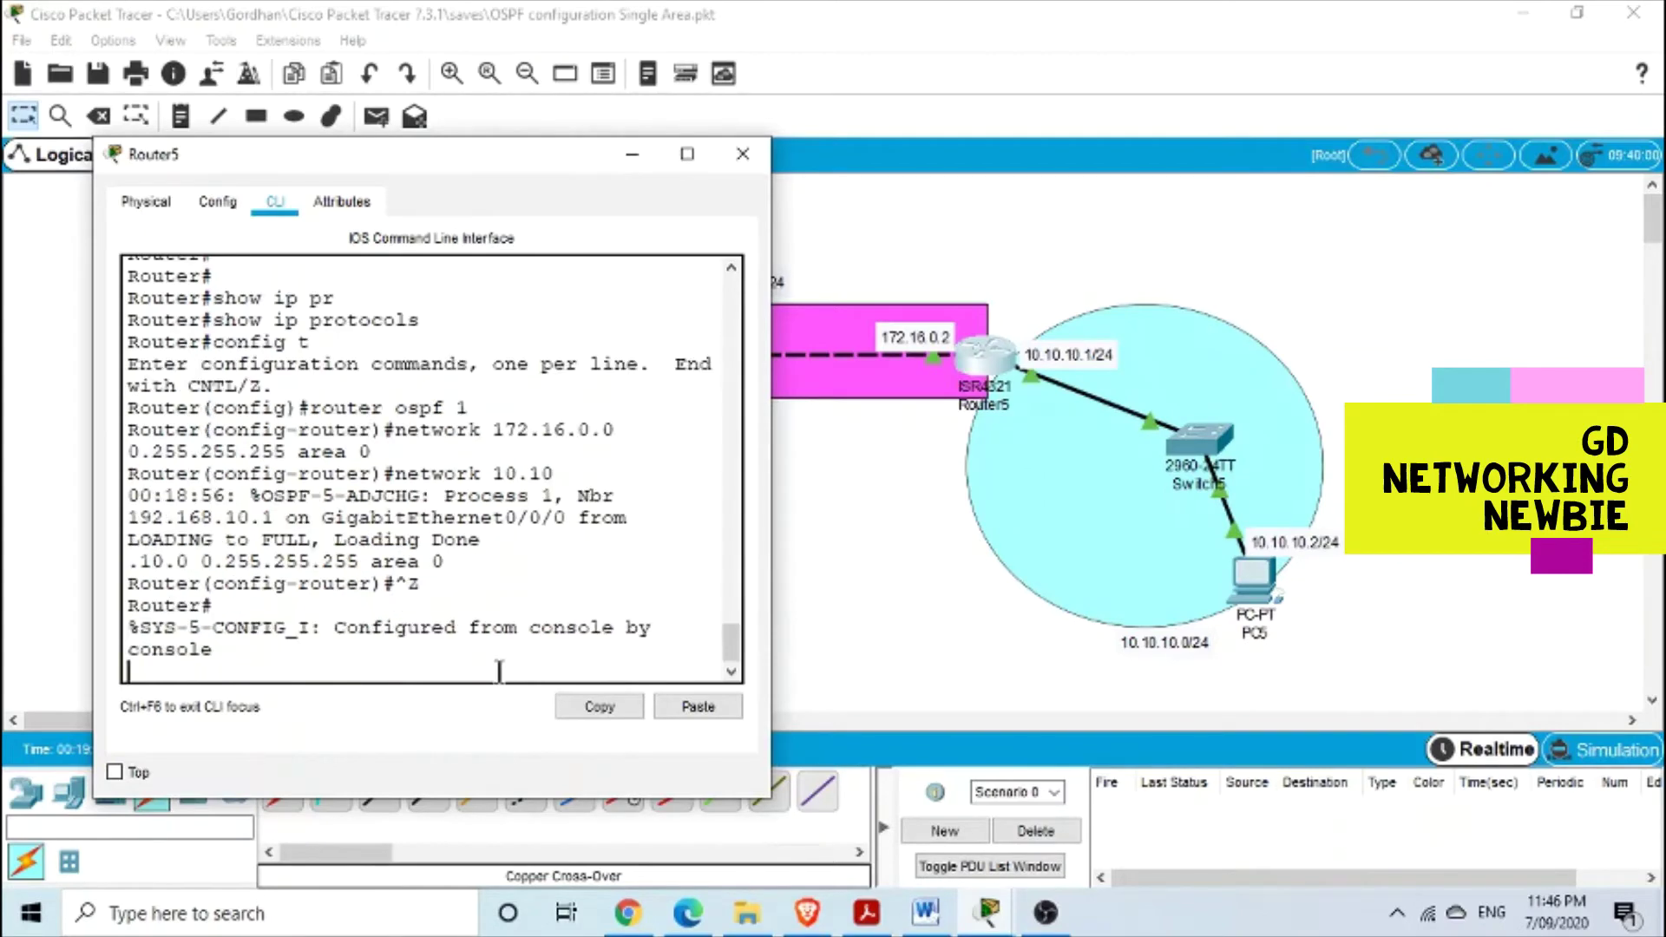
{"action": "key", "text": "Return"}
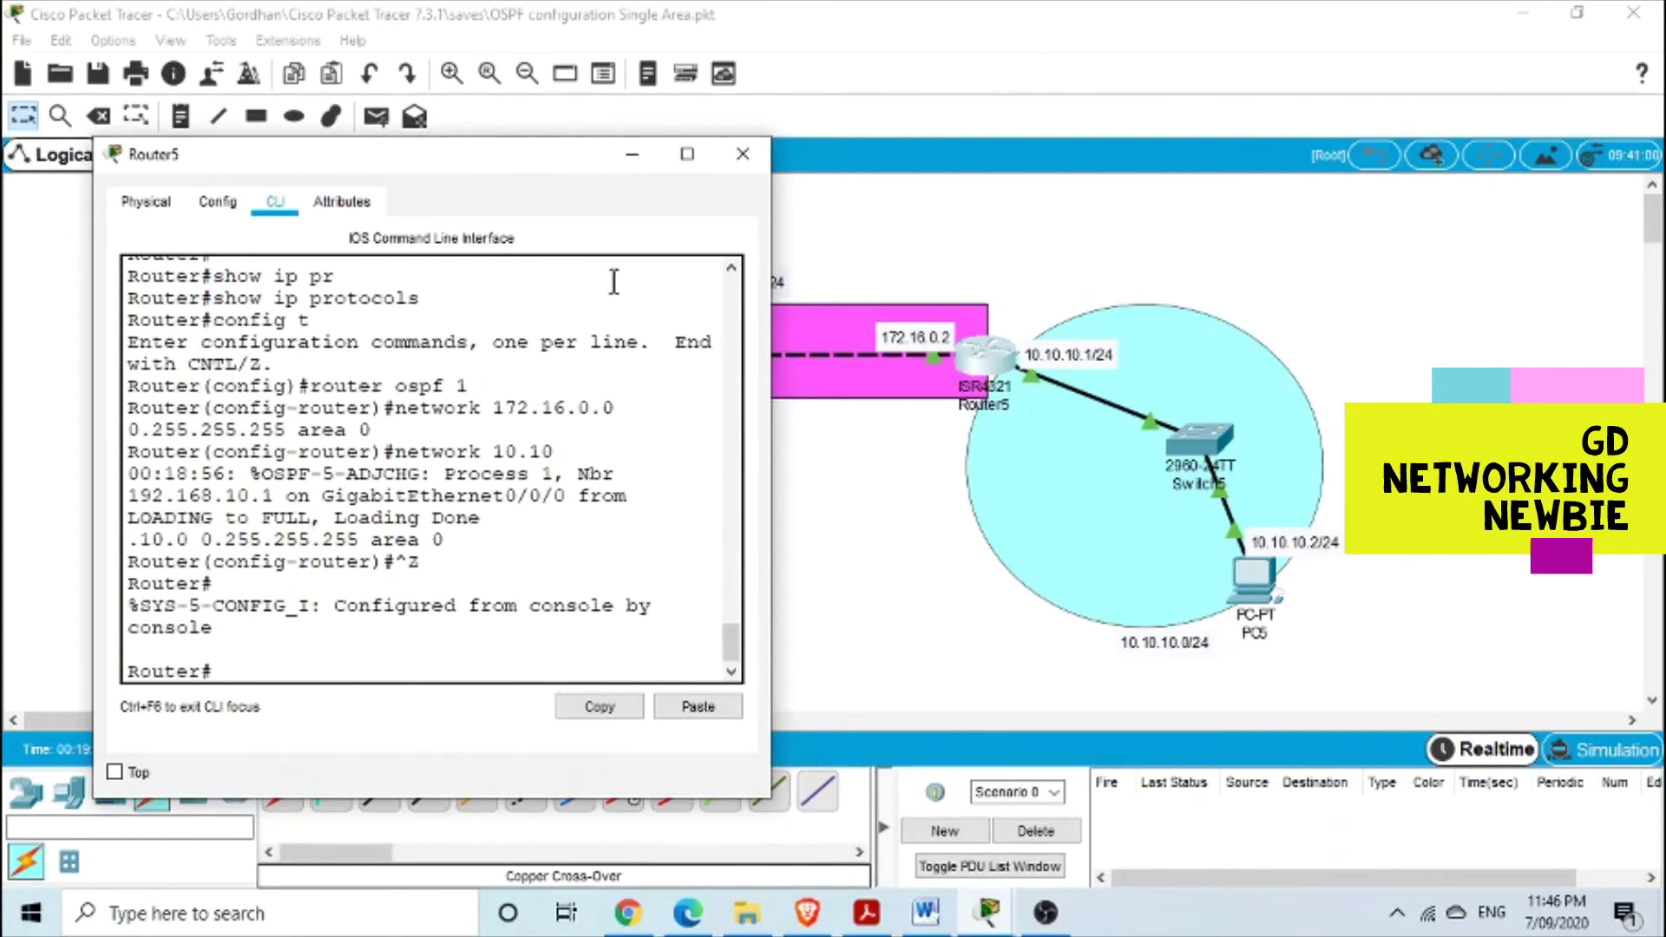
{"action": "left_click", "coordinate": [634, 156]}
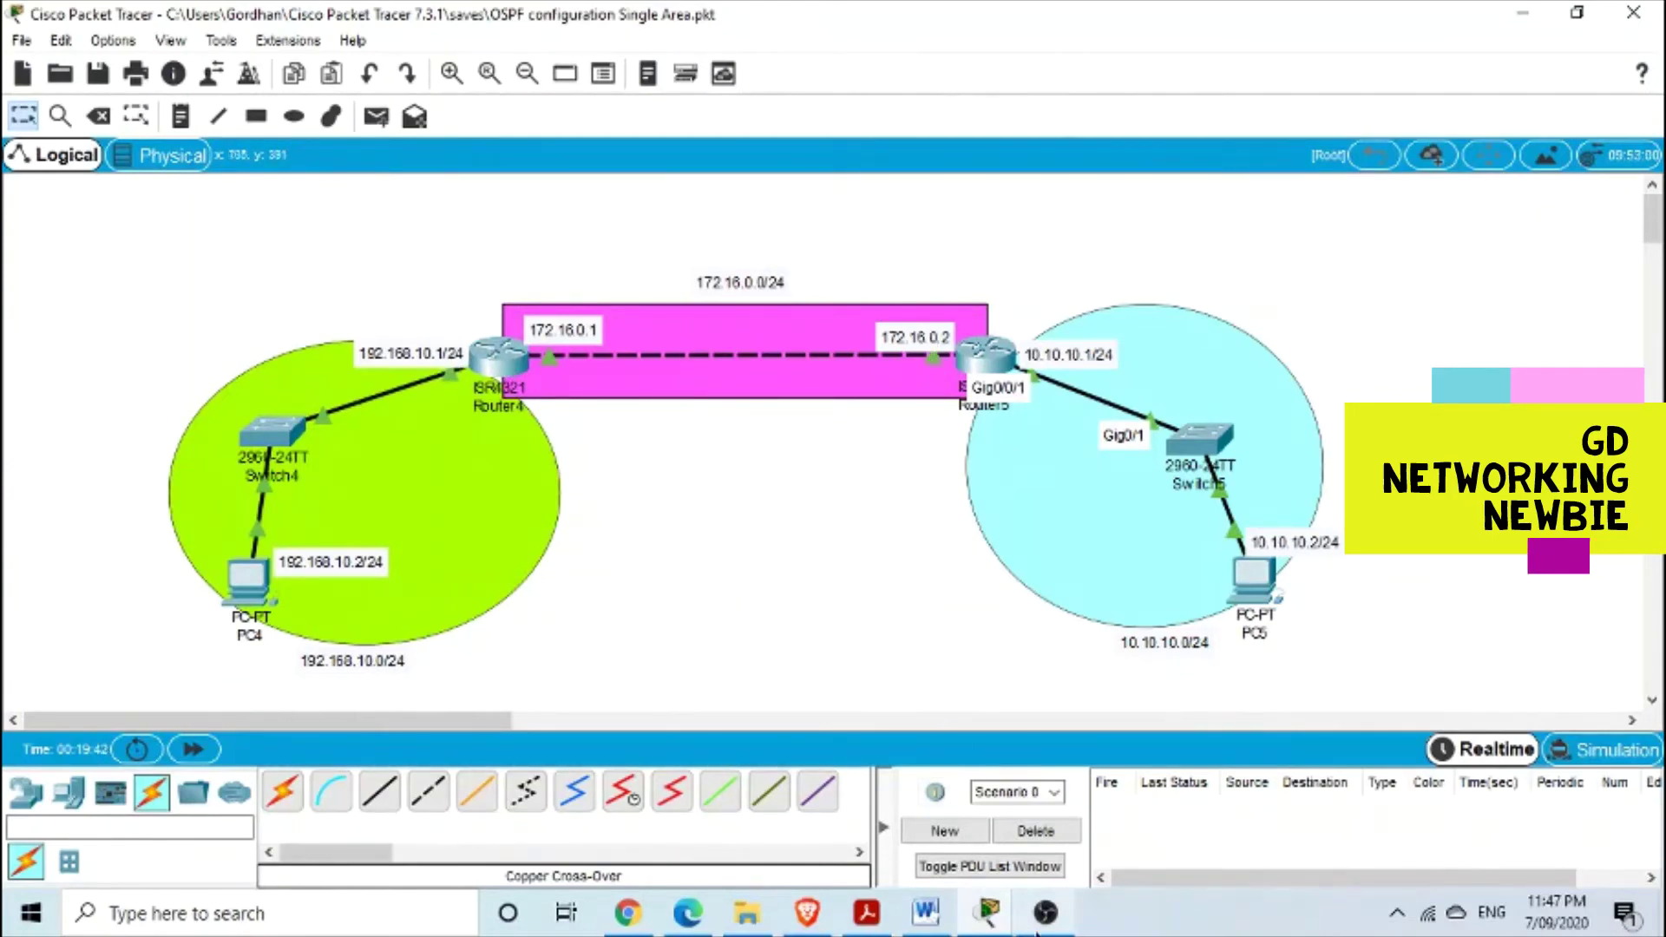
Draw an ellipse with light yellow fill (#ffff7f) and an outline around Router4, Router5 and the magenta 172.16.0.0/24 link rectangle
{"action": "left_click", "coordinate": [549, 401]}
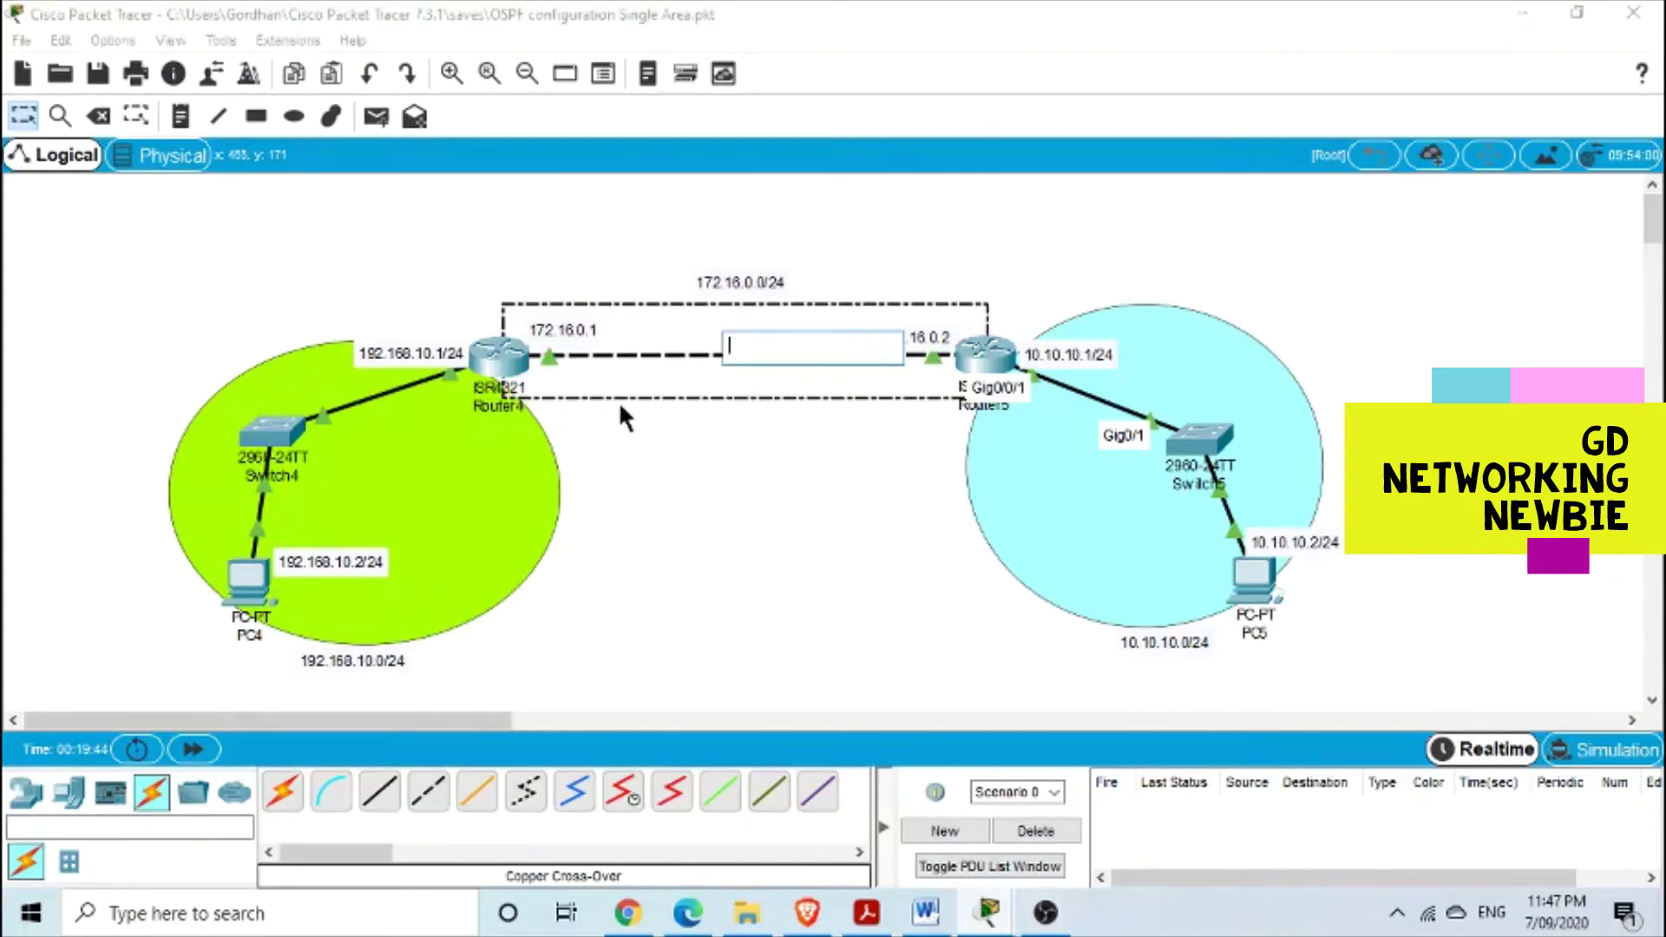
{"action": "left_click", "coordinate": [653, 540]}
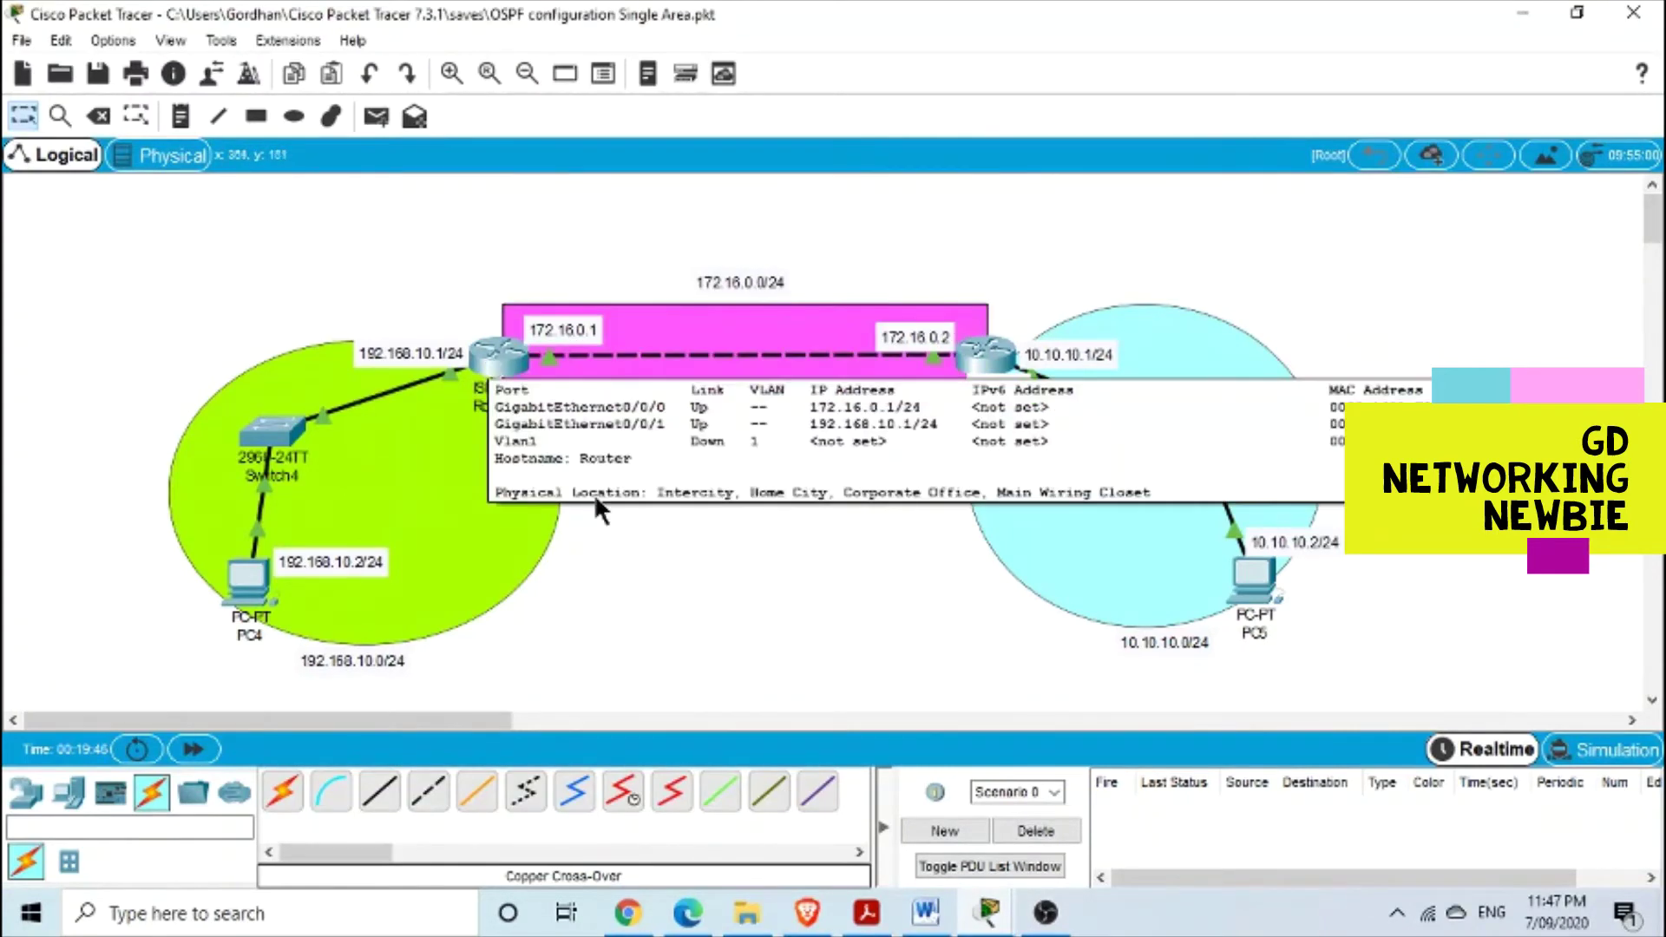
{"action": "left_click", "coordinate": [281, 120]}
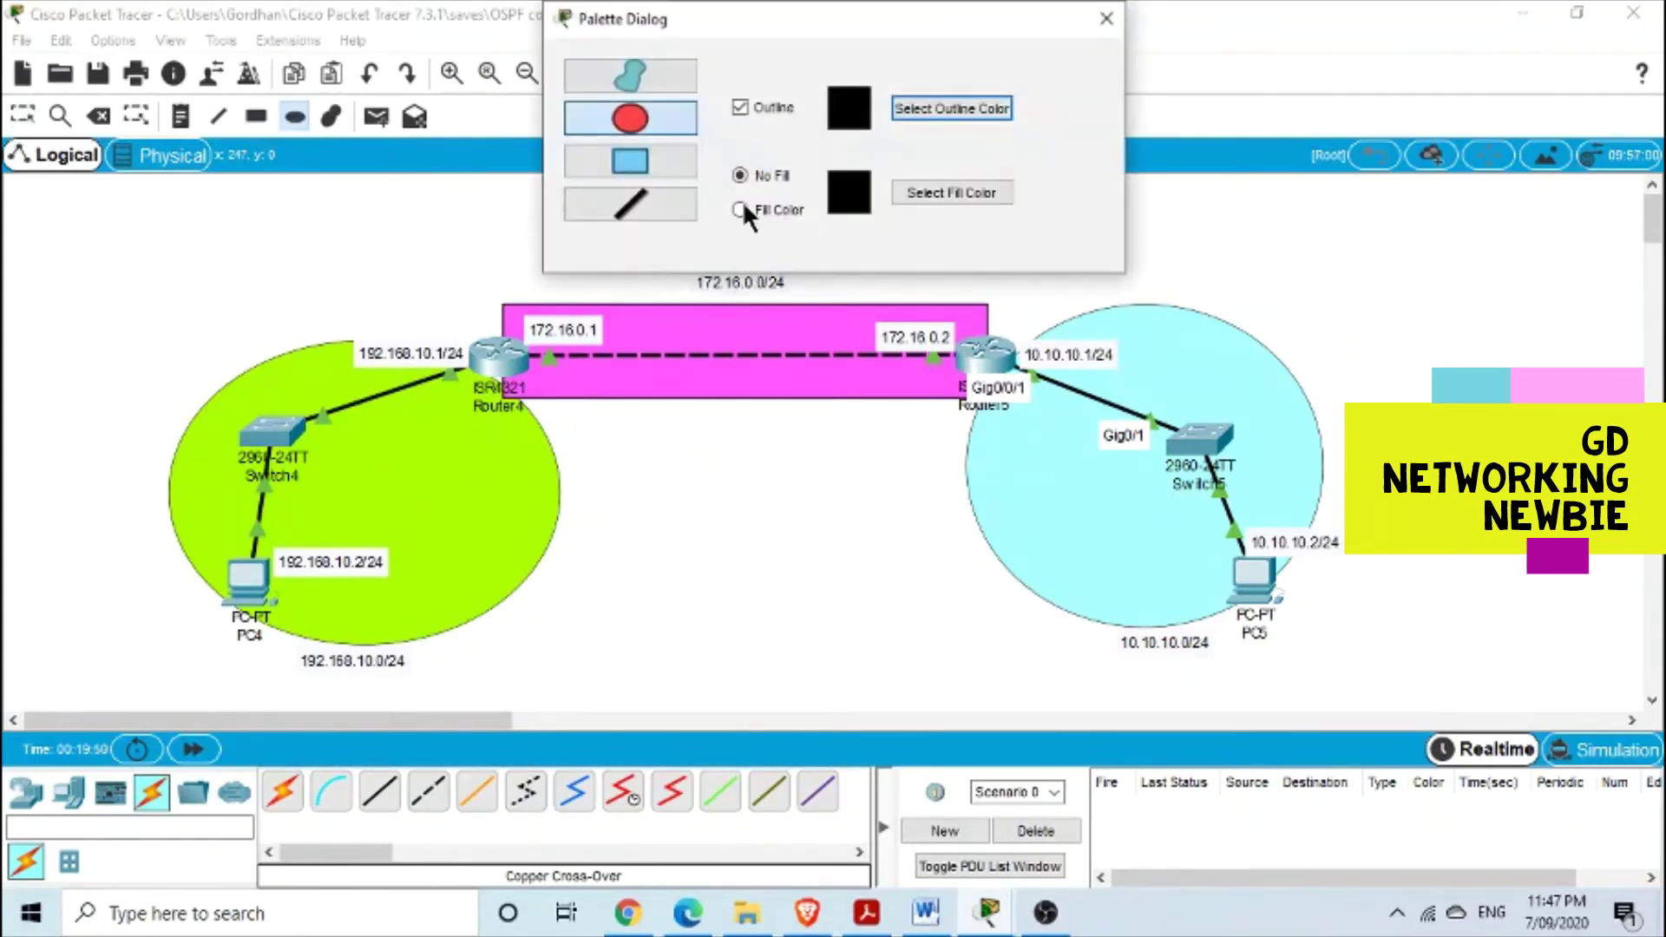
{"action": "left_click", "coordinate": [933, 194]}
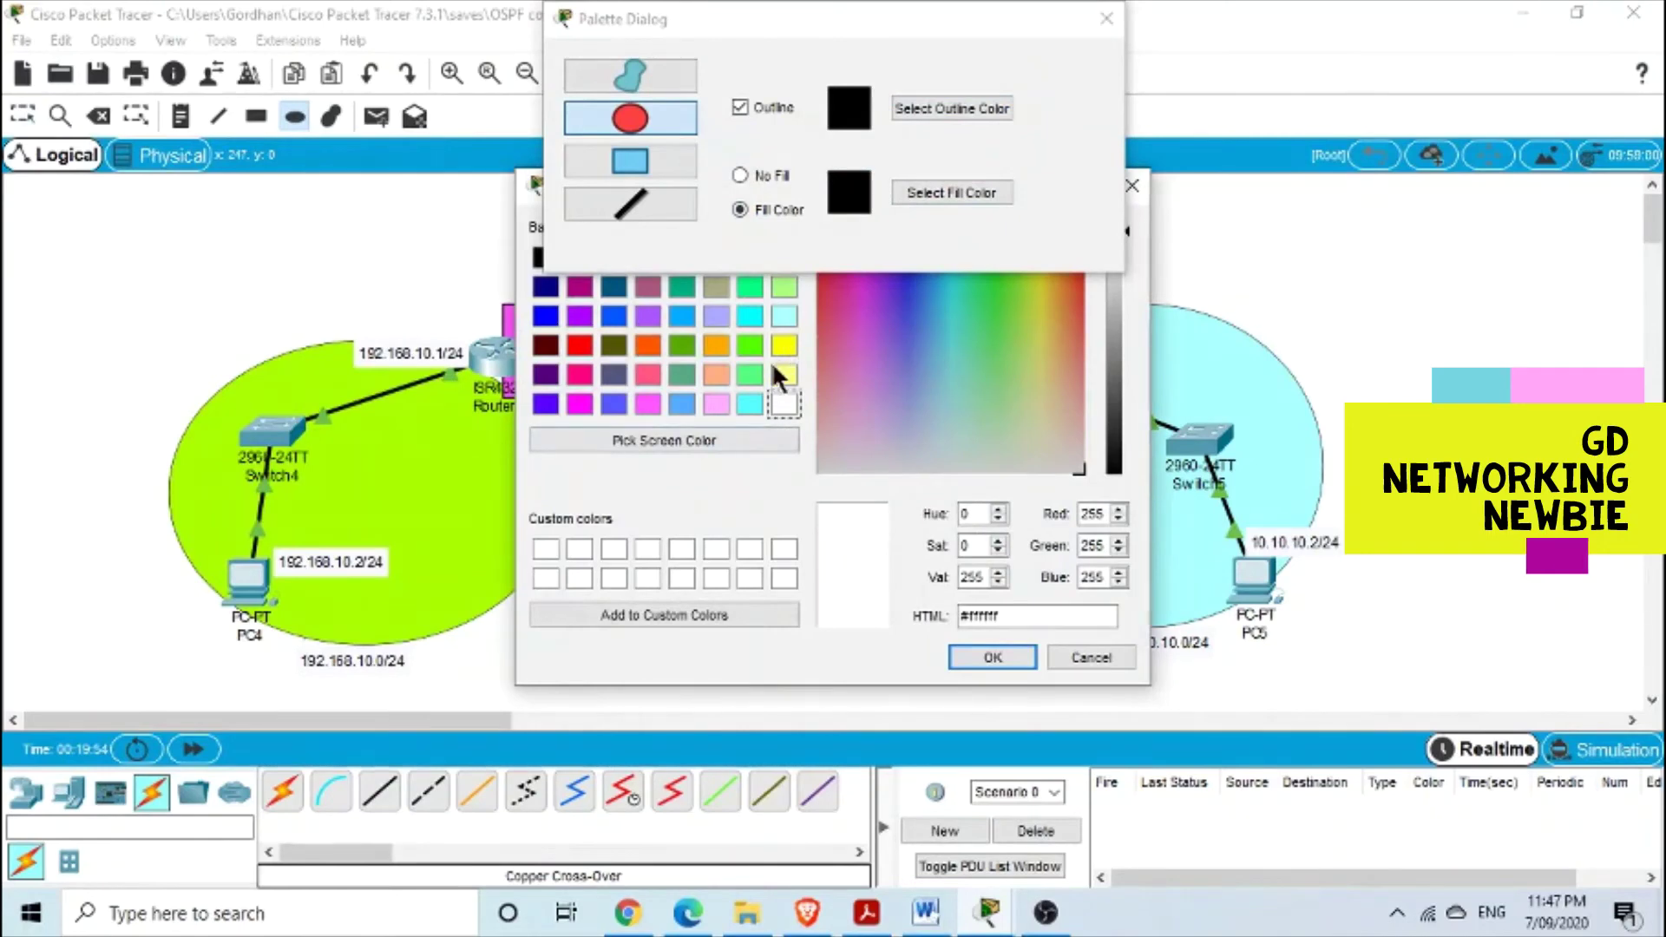
{"action": "left_click", "coordinate": [785, 377]}
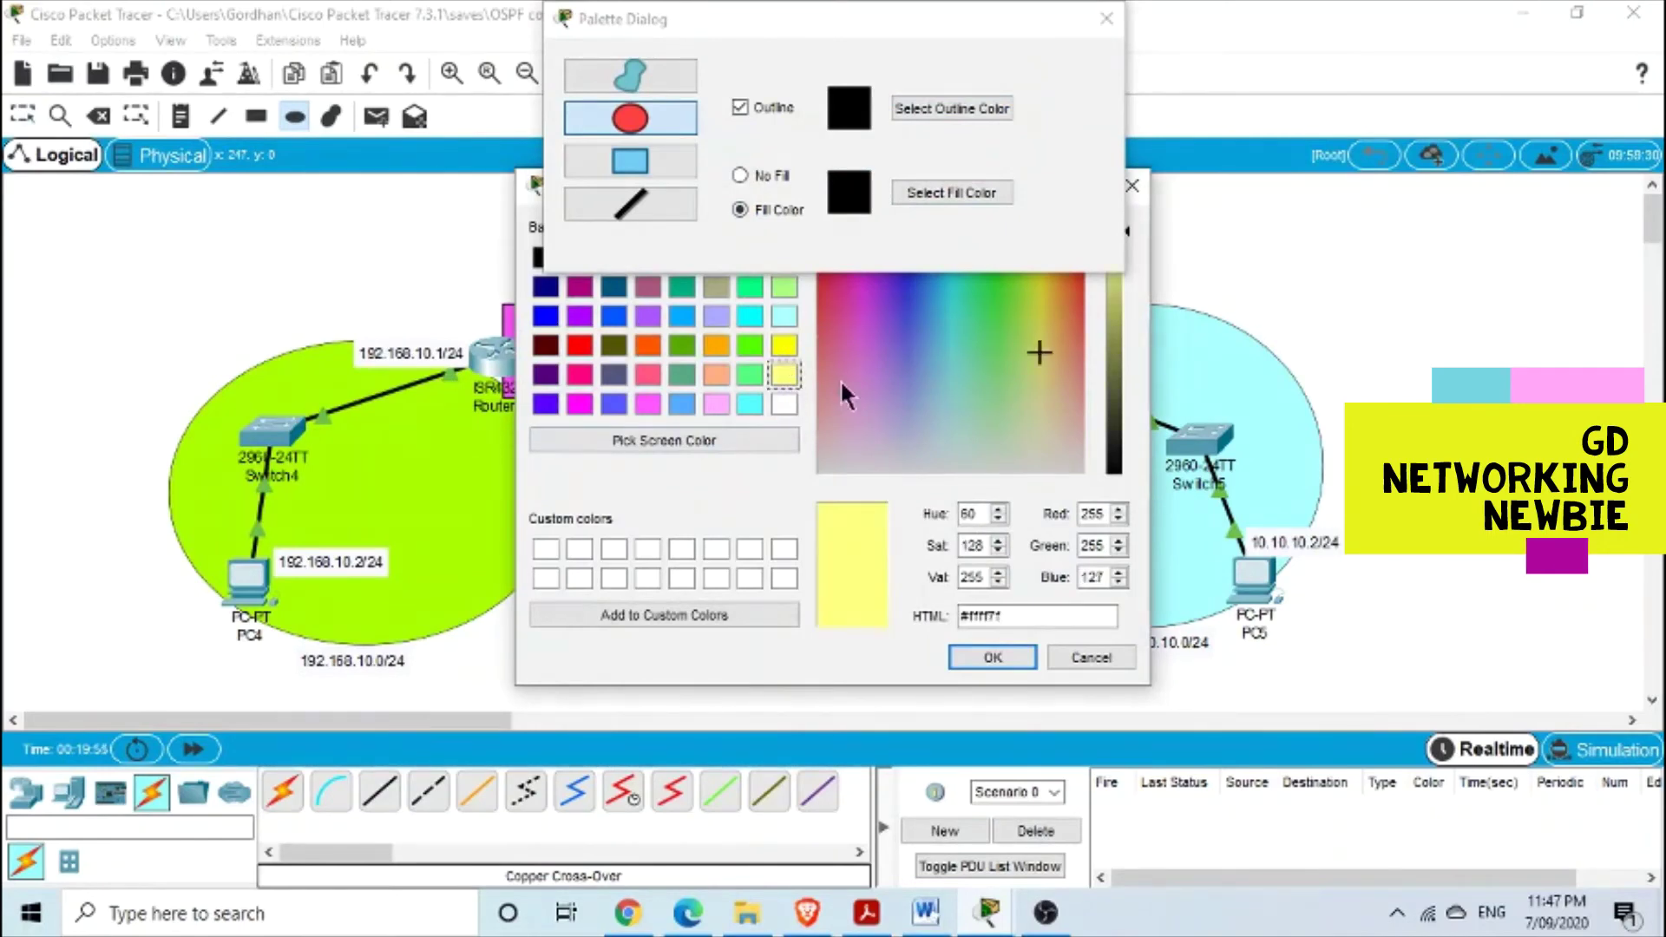
{"action": "left_click", "coordinate": [990, 658]}
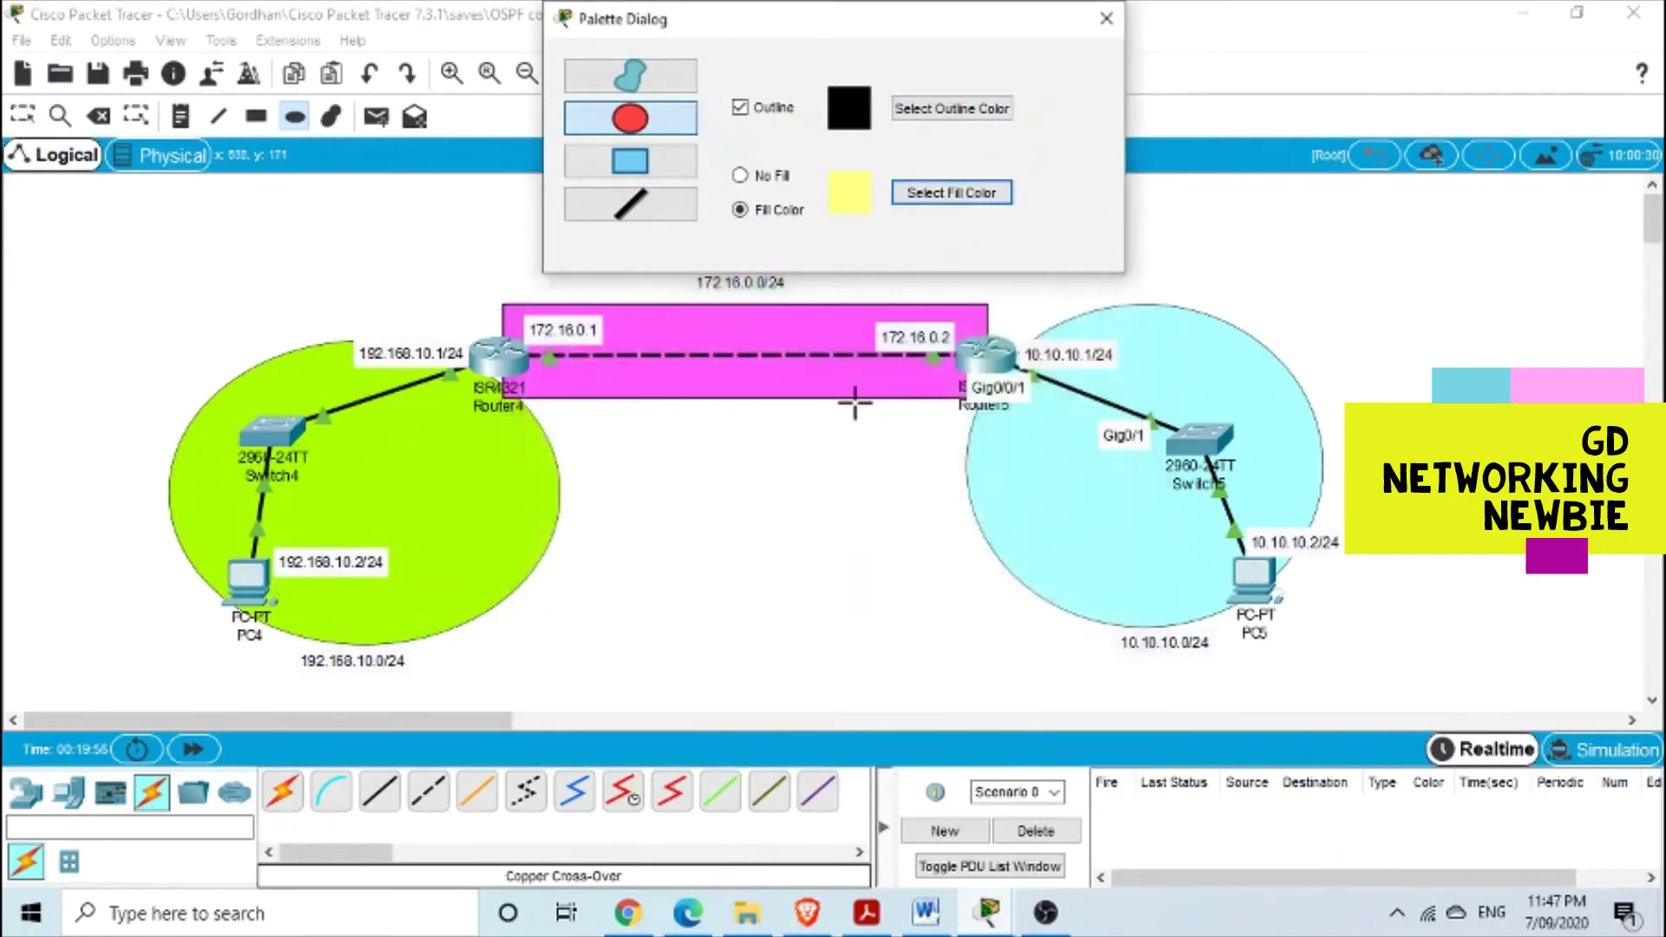
{"action": "left_click", "coordinate": [1108, 21]}
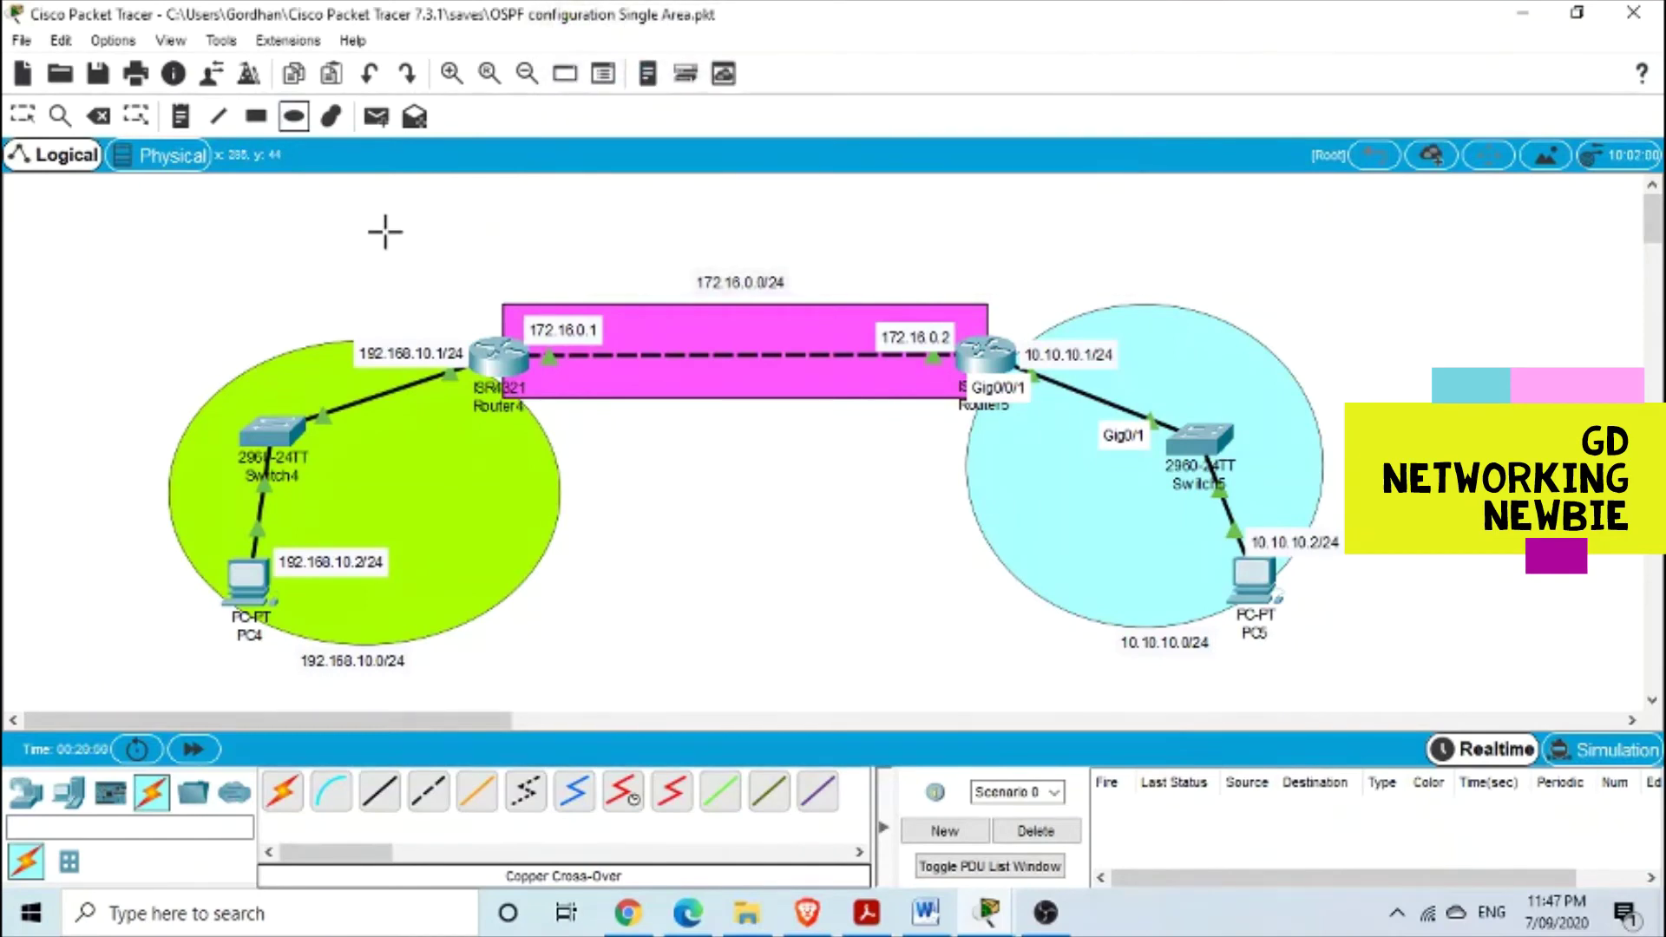
{"action": "left_click_drag", "start_coordinate": [385, 232], "coordinate": [1106, 513]}
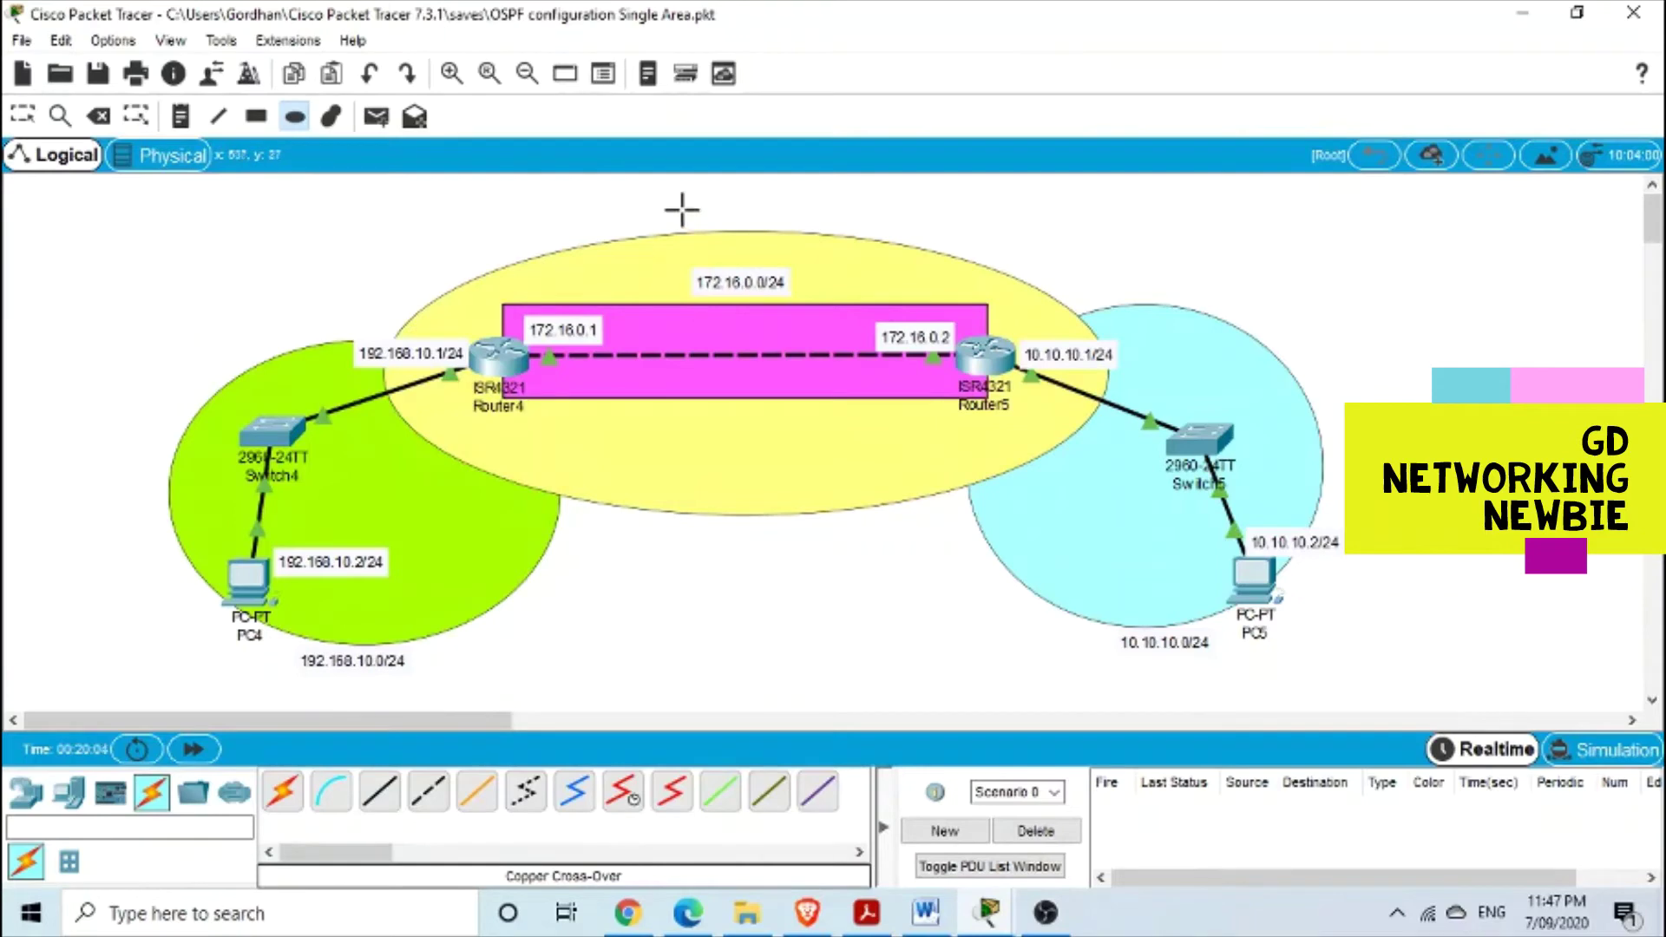
Add an "Area 0" text note and position it centred just above the yellow ellipse
{"action": "left_click", "coordinate": [182, 120]}
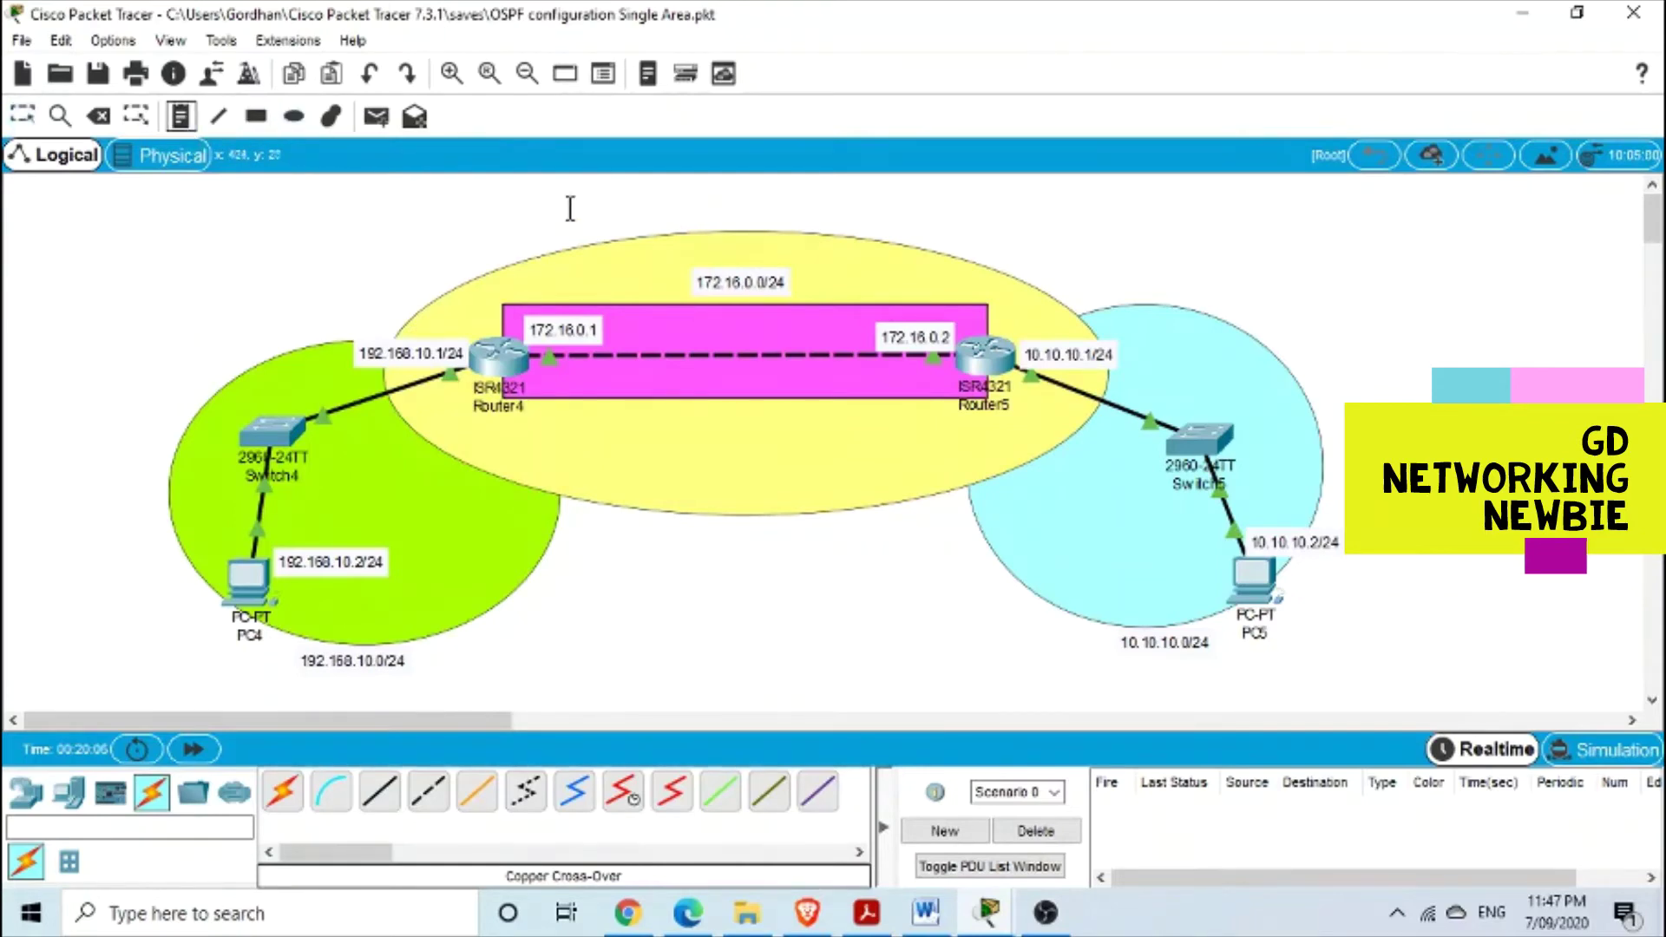
{"action": "left_click", "coordinate": [702, 210]}
{"action": "type", "text": "Area"}
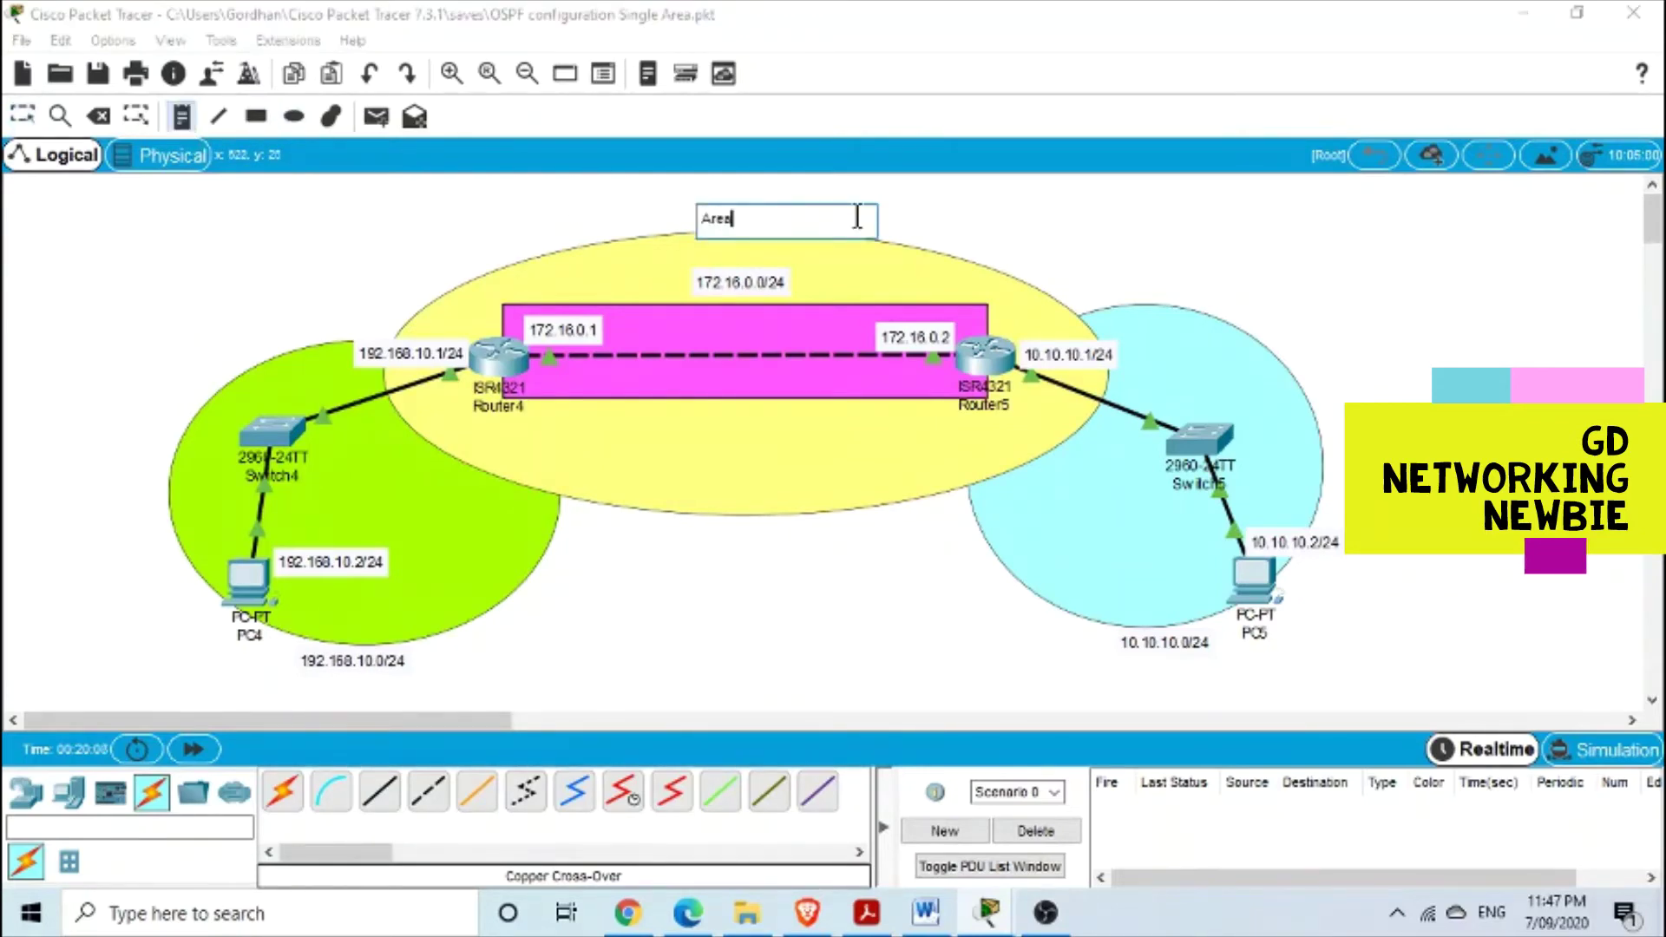
{"action": "type", "text": " 0"}
{"action": "left_click", "coordinate": [972, 230]}
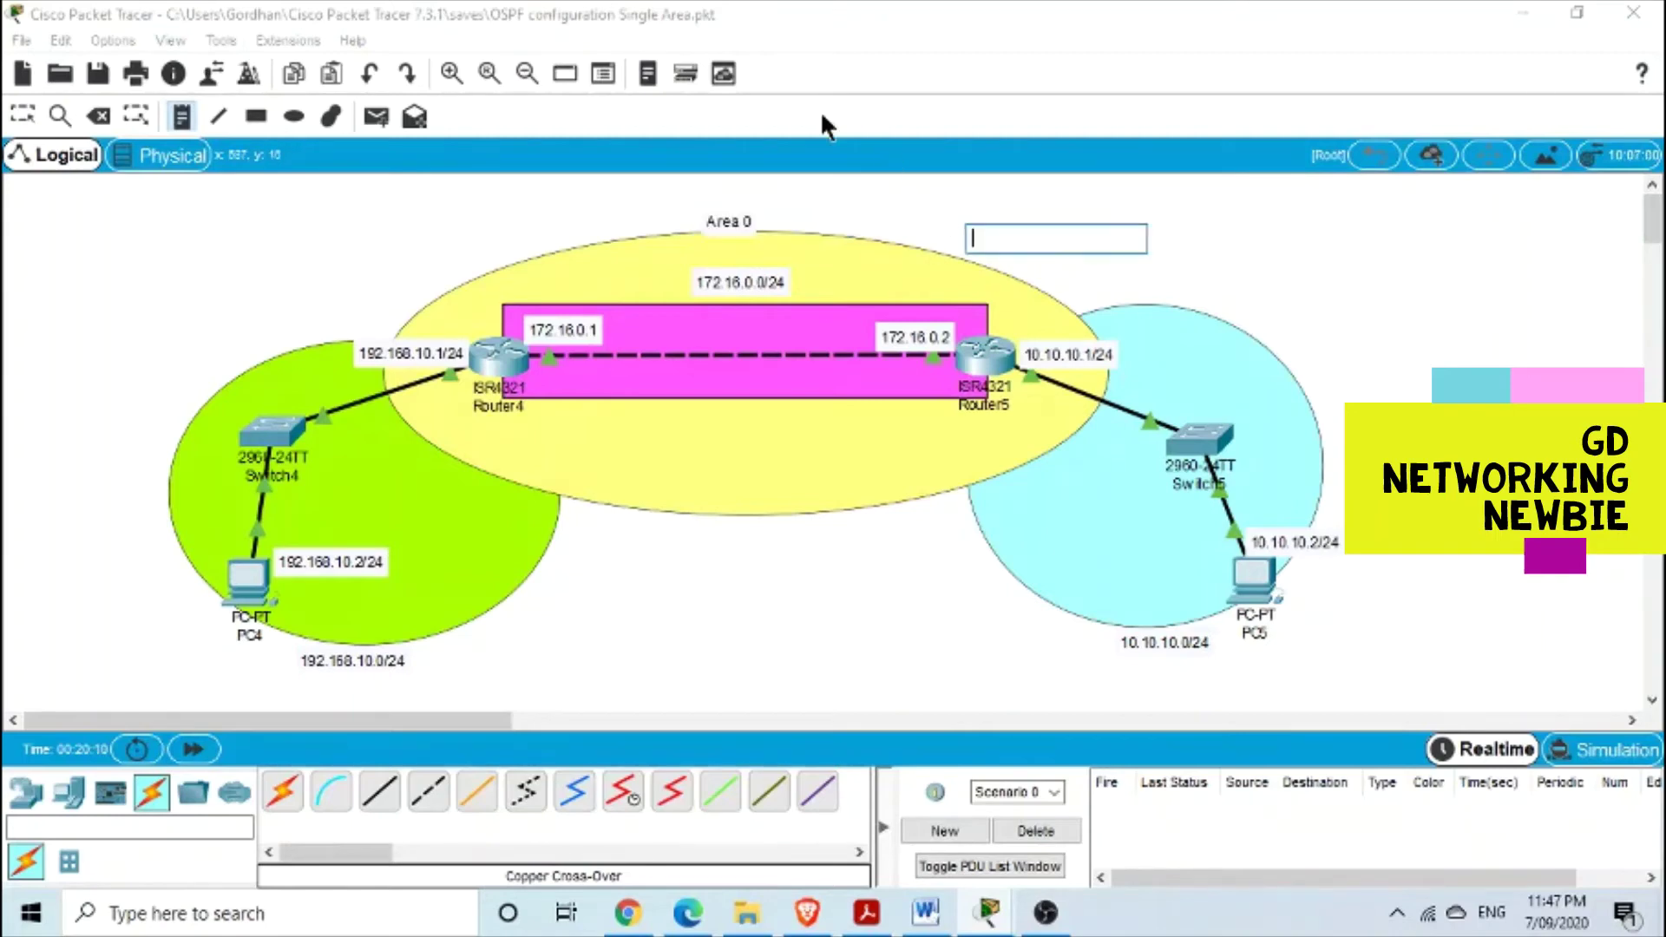
{"action": "left_click", "coordinate": [735, 221]}
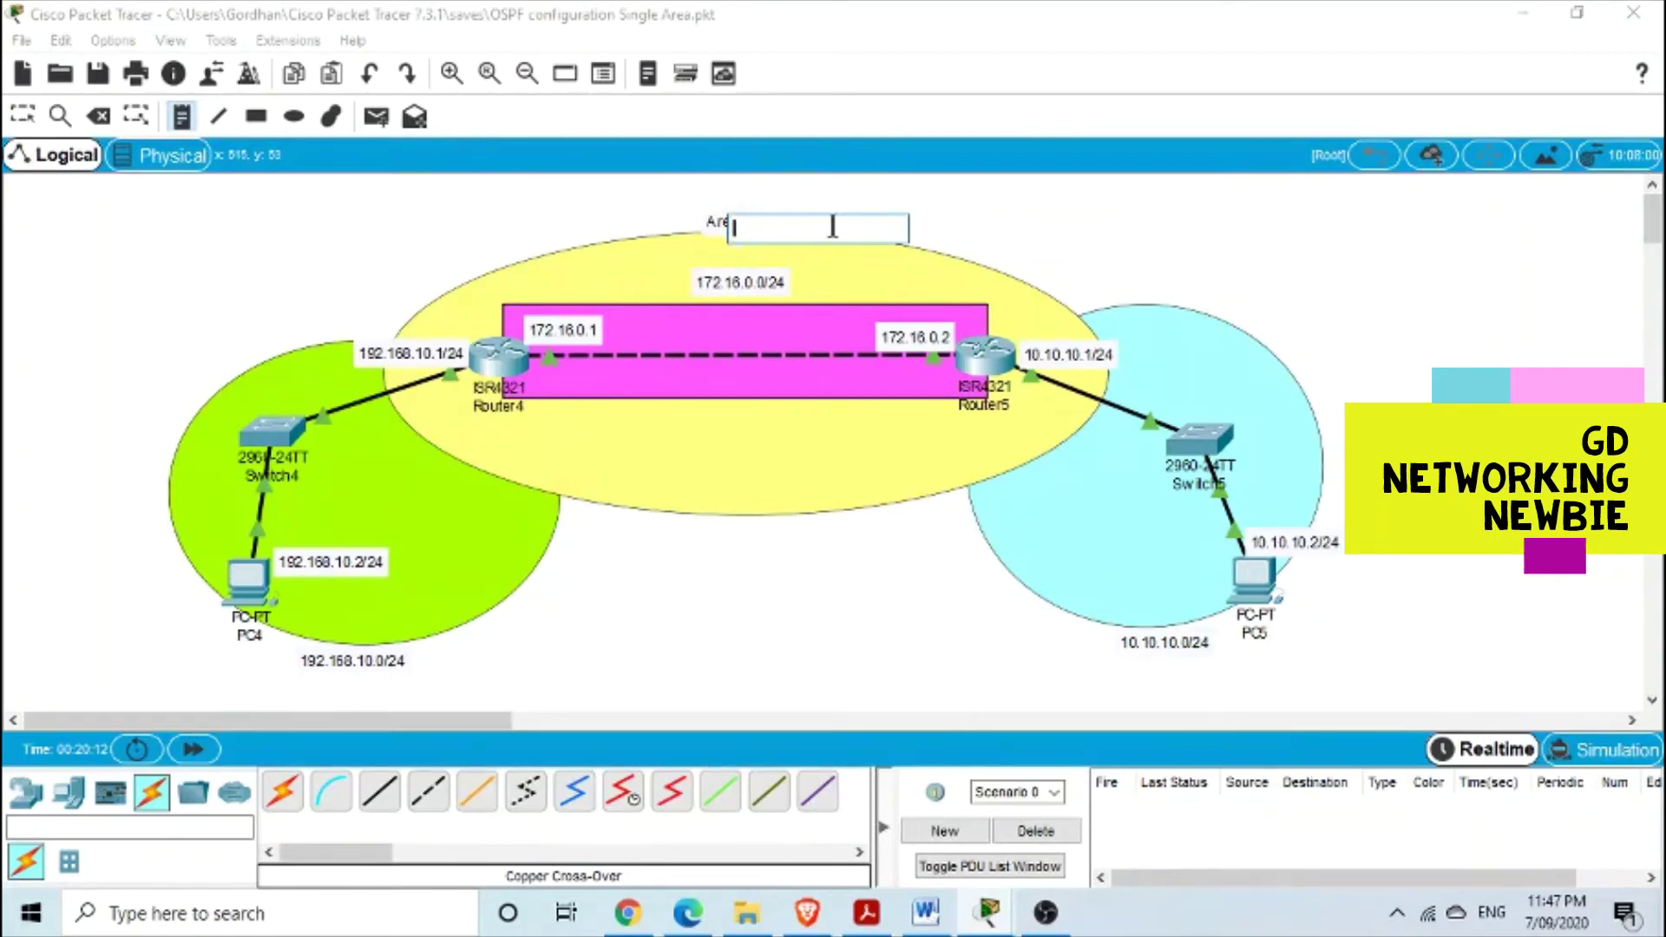
{"action": "key", "text": "Escape"}
{"action": "left_click", "coordinate": [742, 217]}
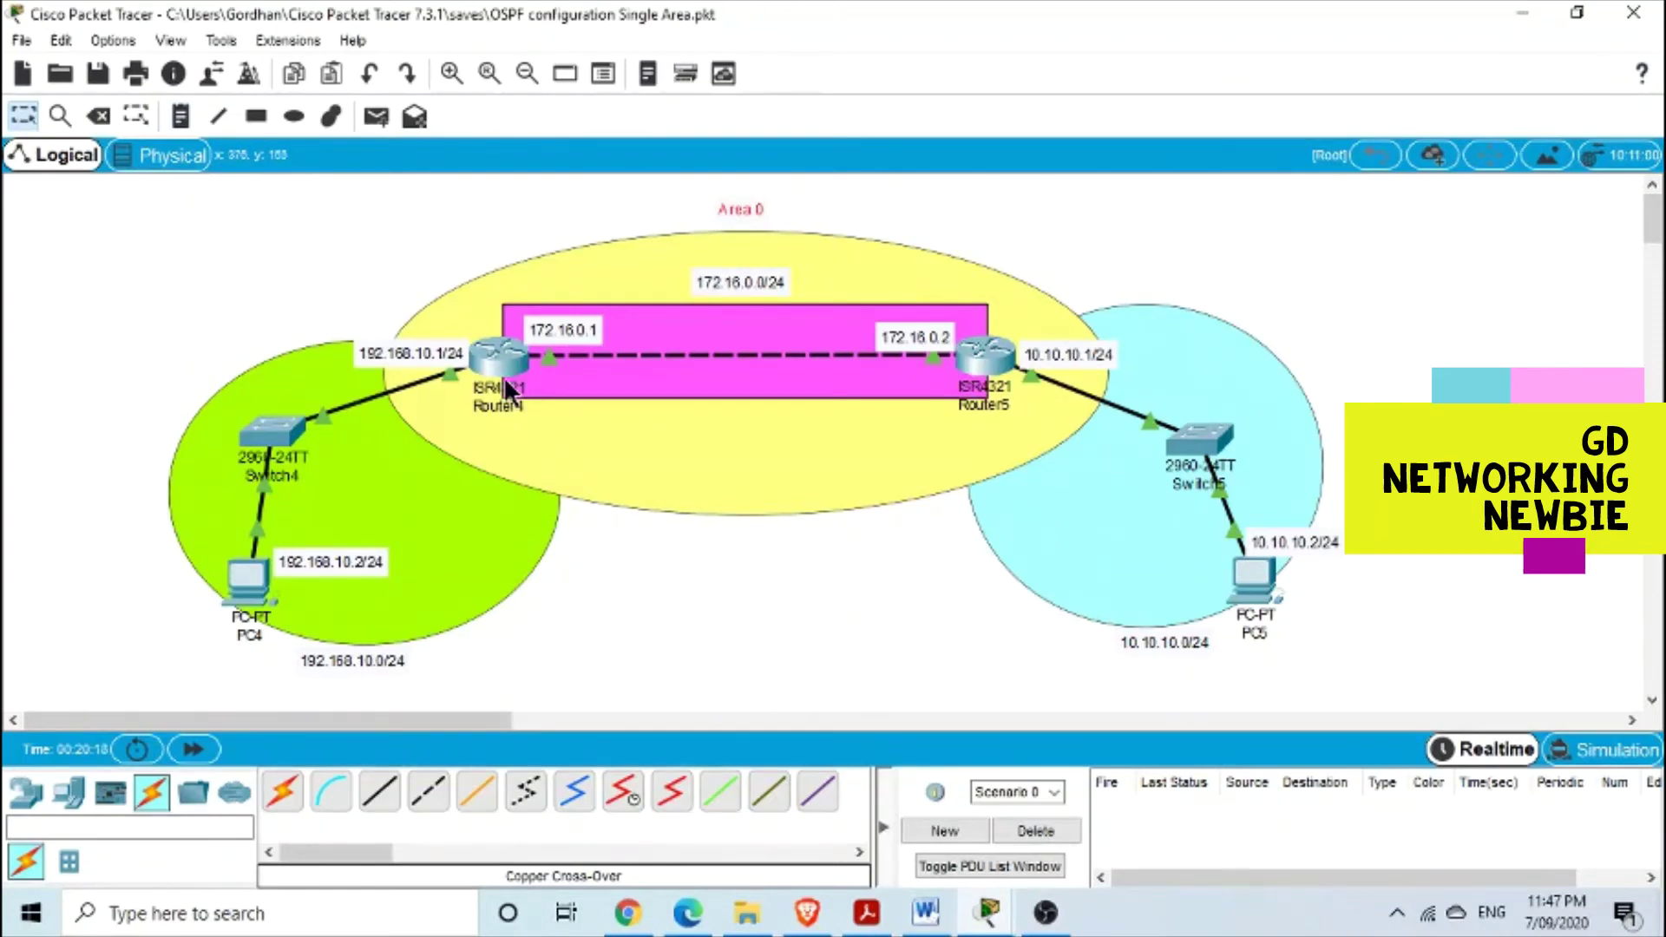
Open Router4's CLI, maximize its window and run show ip protocols
{"action": "left_click", "coordinate": [499, 357]}
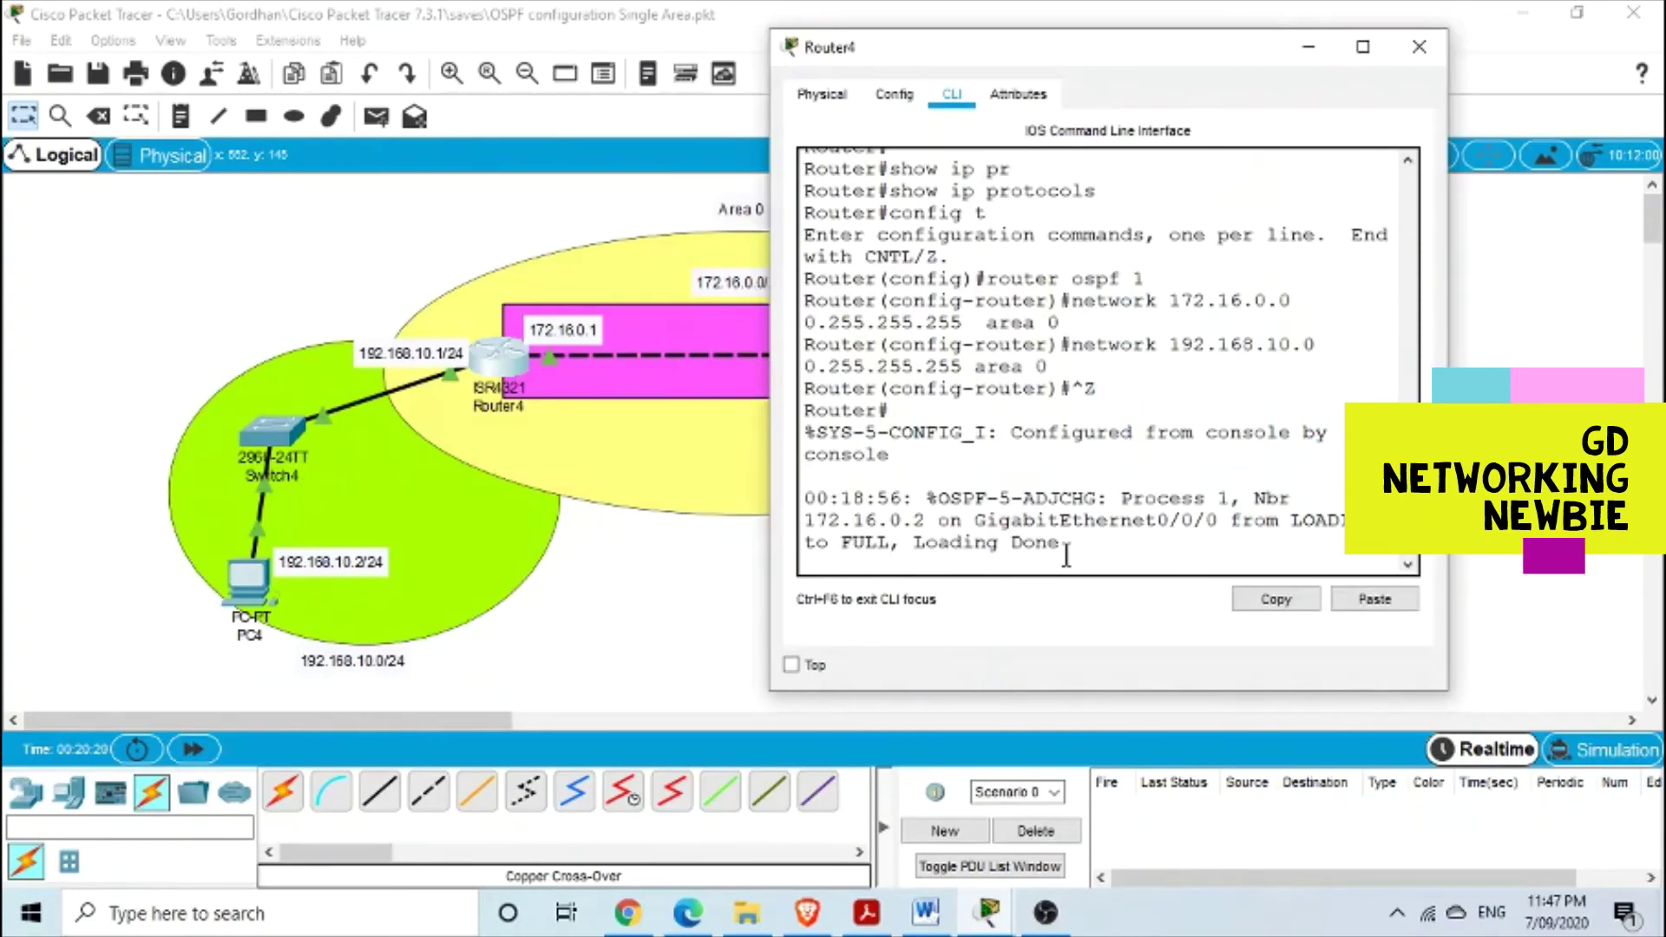
{"action": "key", "text": "Return"}
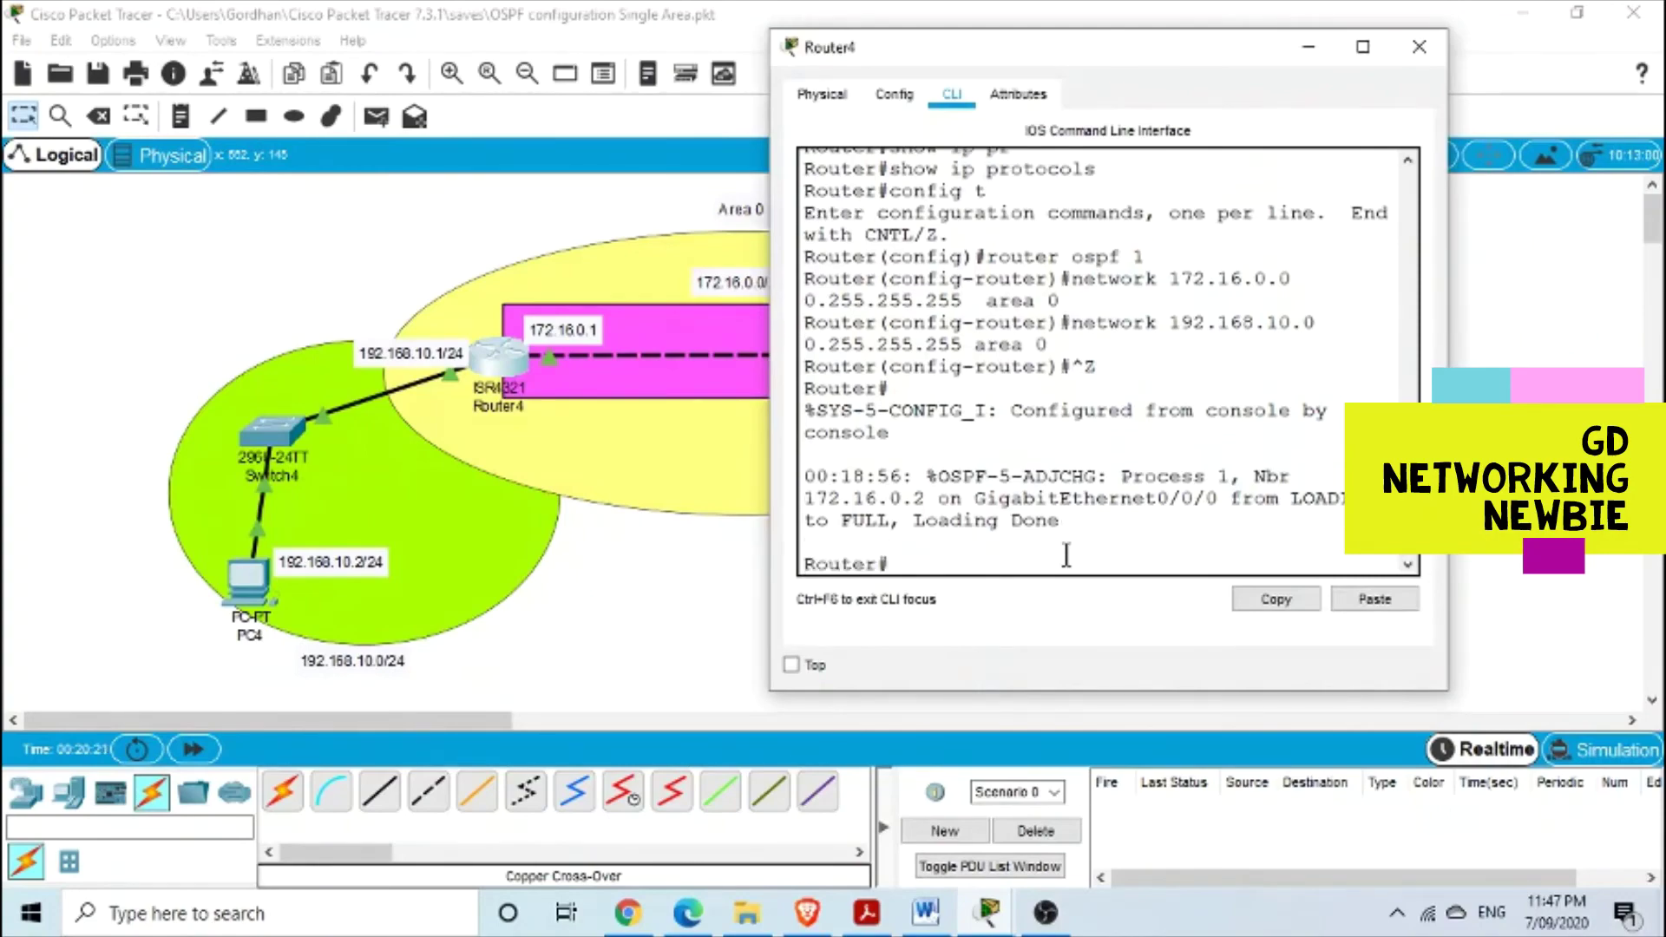
{"action": "left_click", "coordinate": [1368, 49]}
{"action": "type", "text": "s"}
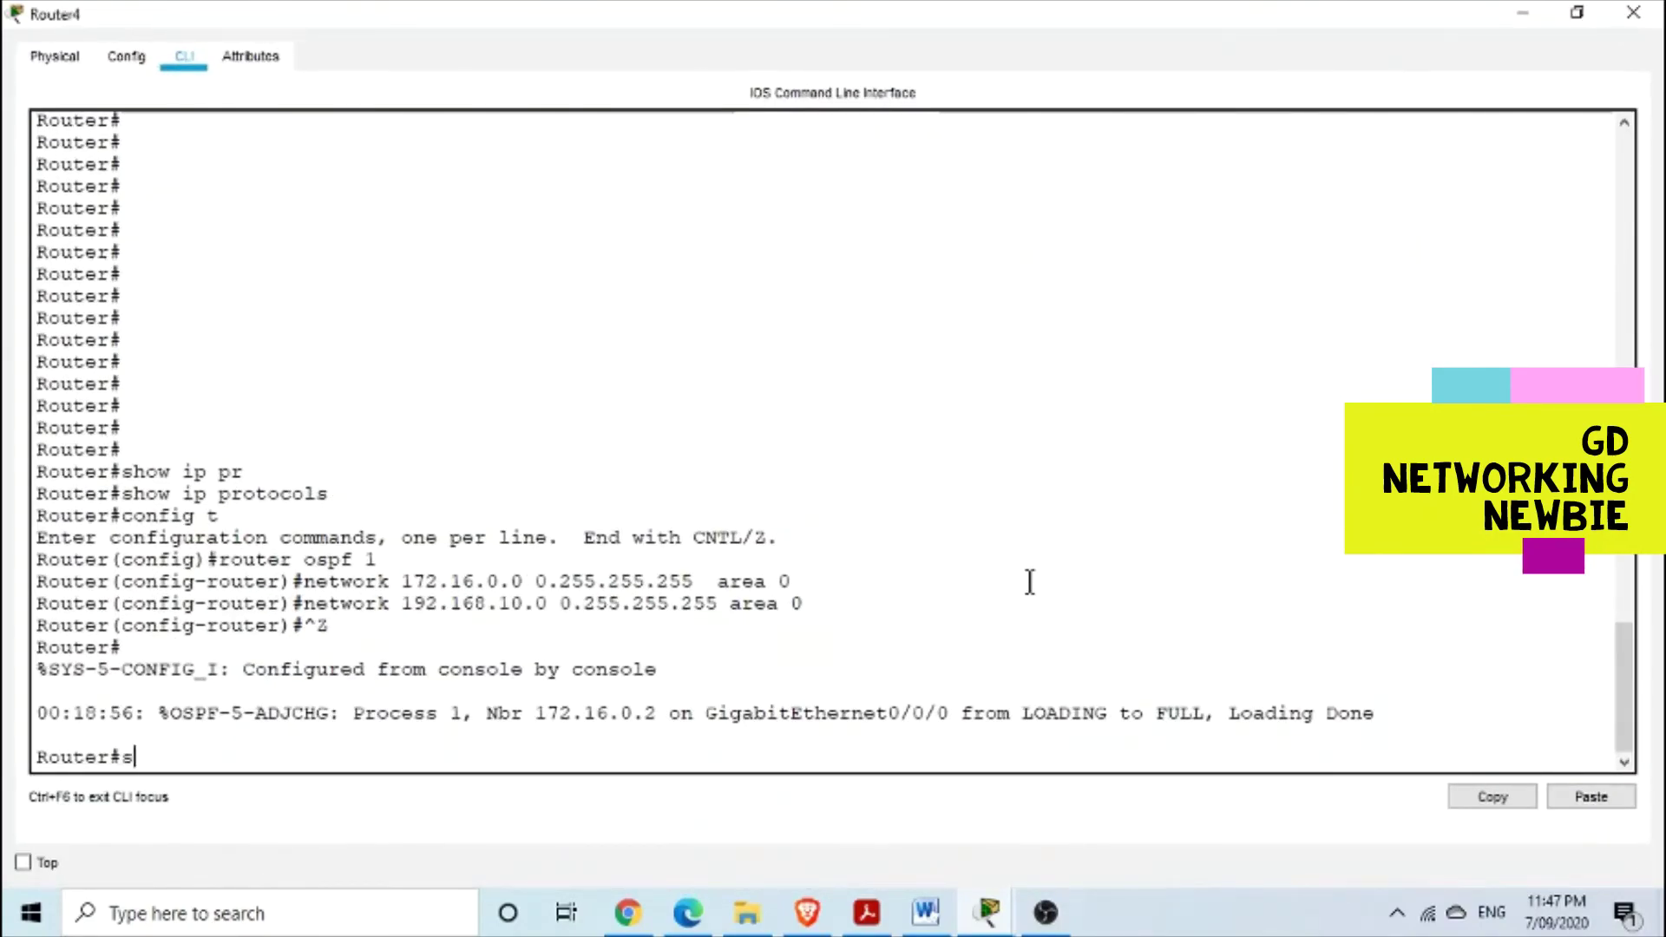
{"action": "type", "text": "how ip pr"}
{"action": "key", "text": "Tab"}
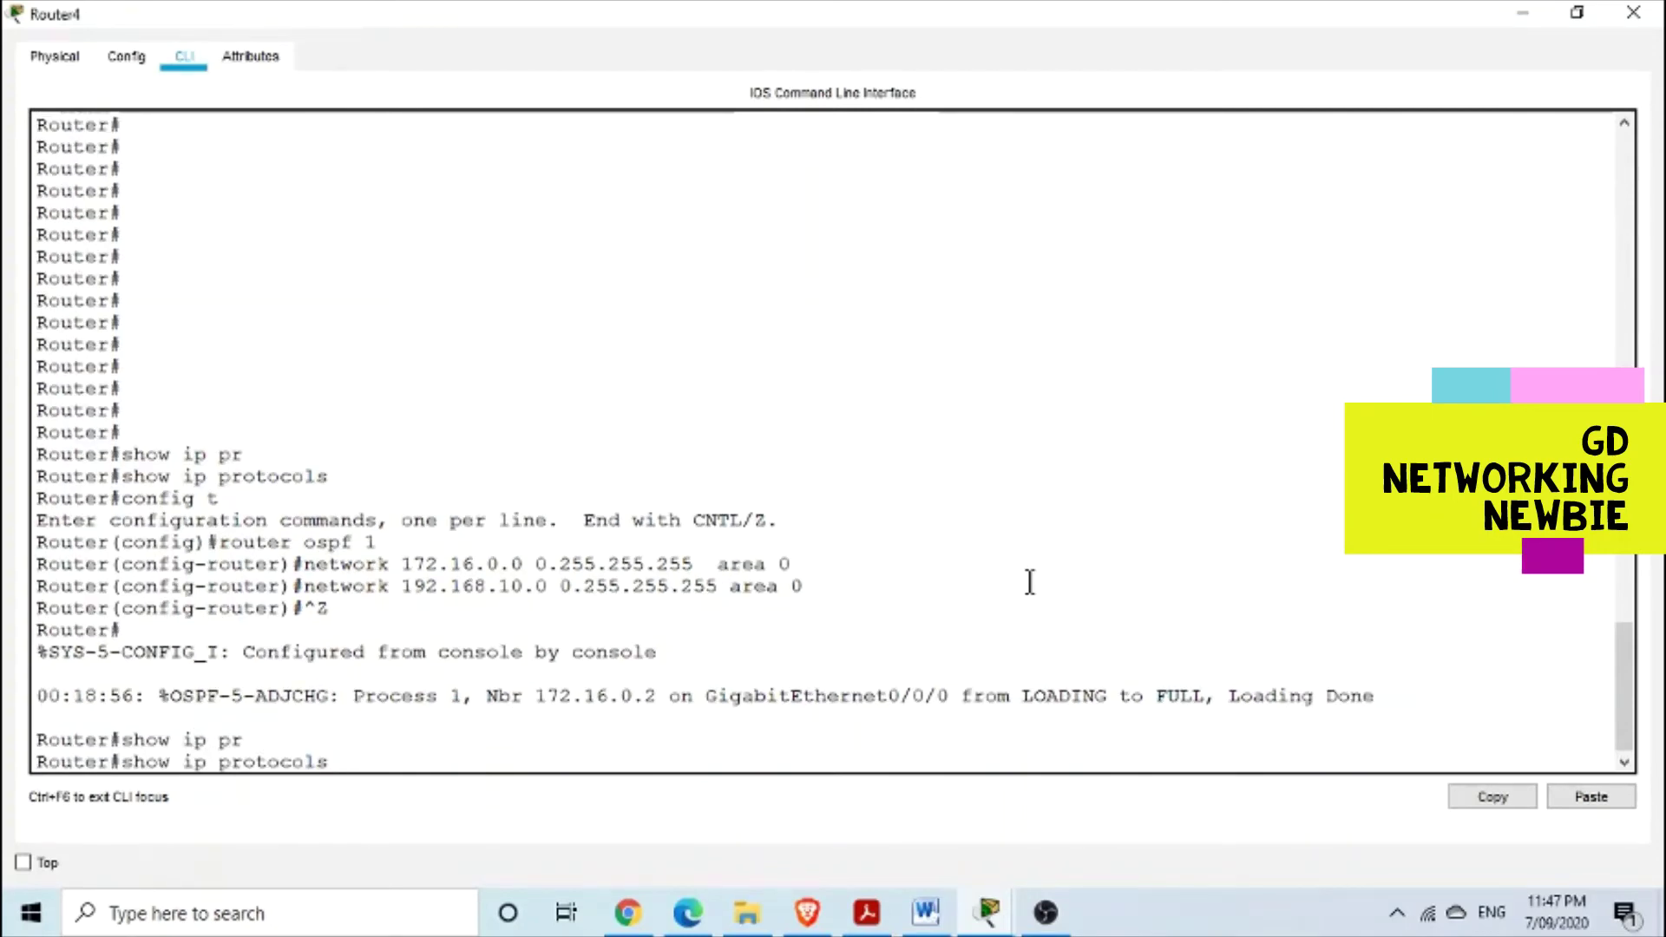
{"action": "key", "text": "Return"}
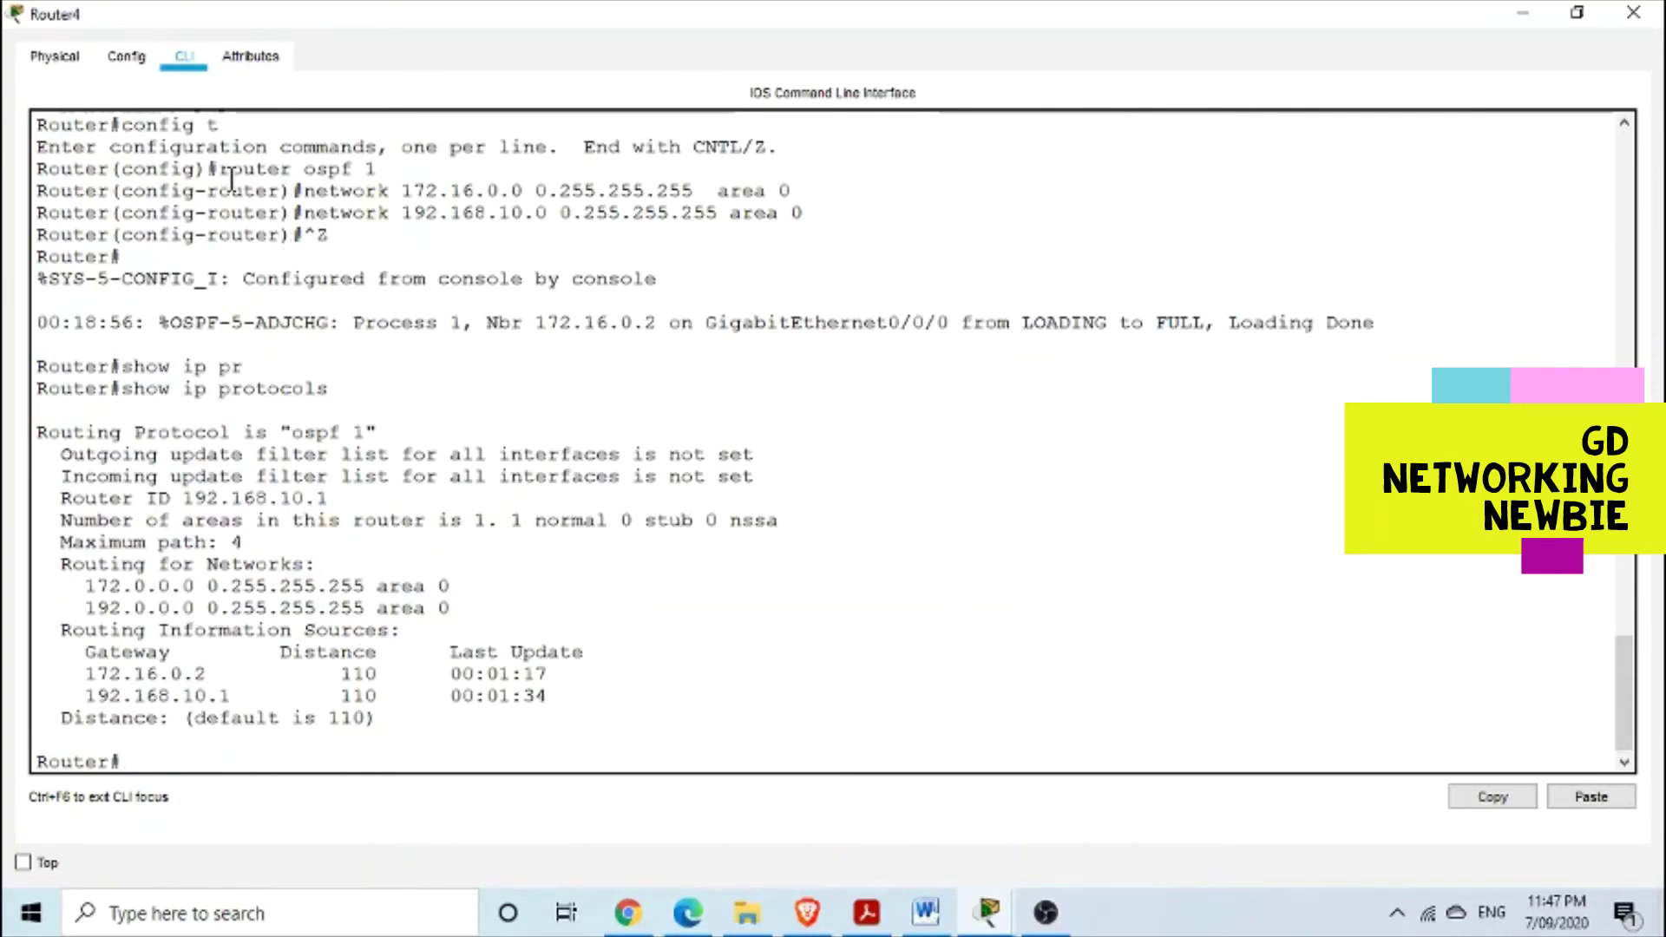
Examine the OSPF process, routing protocol and gateway entries in Router4's CLI output and close its window
{"action": "left_click_drag", "start_coordinate": [219, 168], "coordinate": [379, 169]}
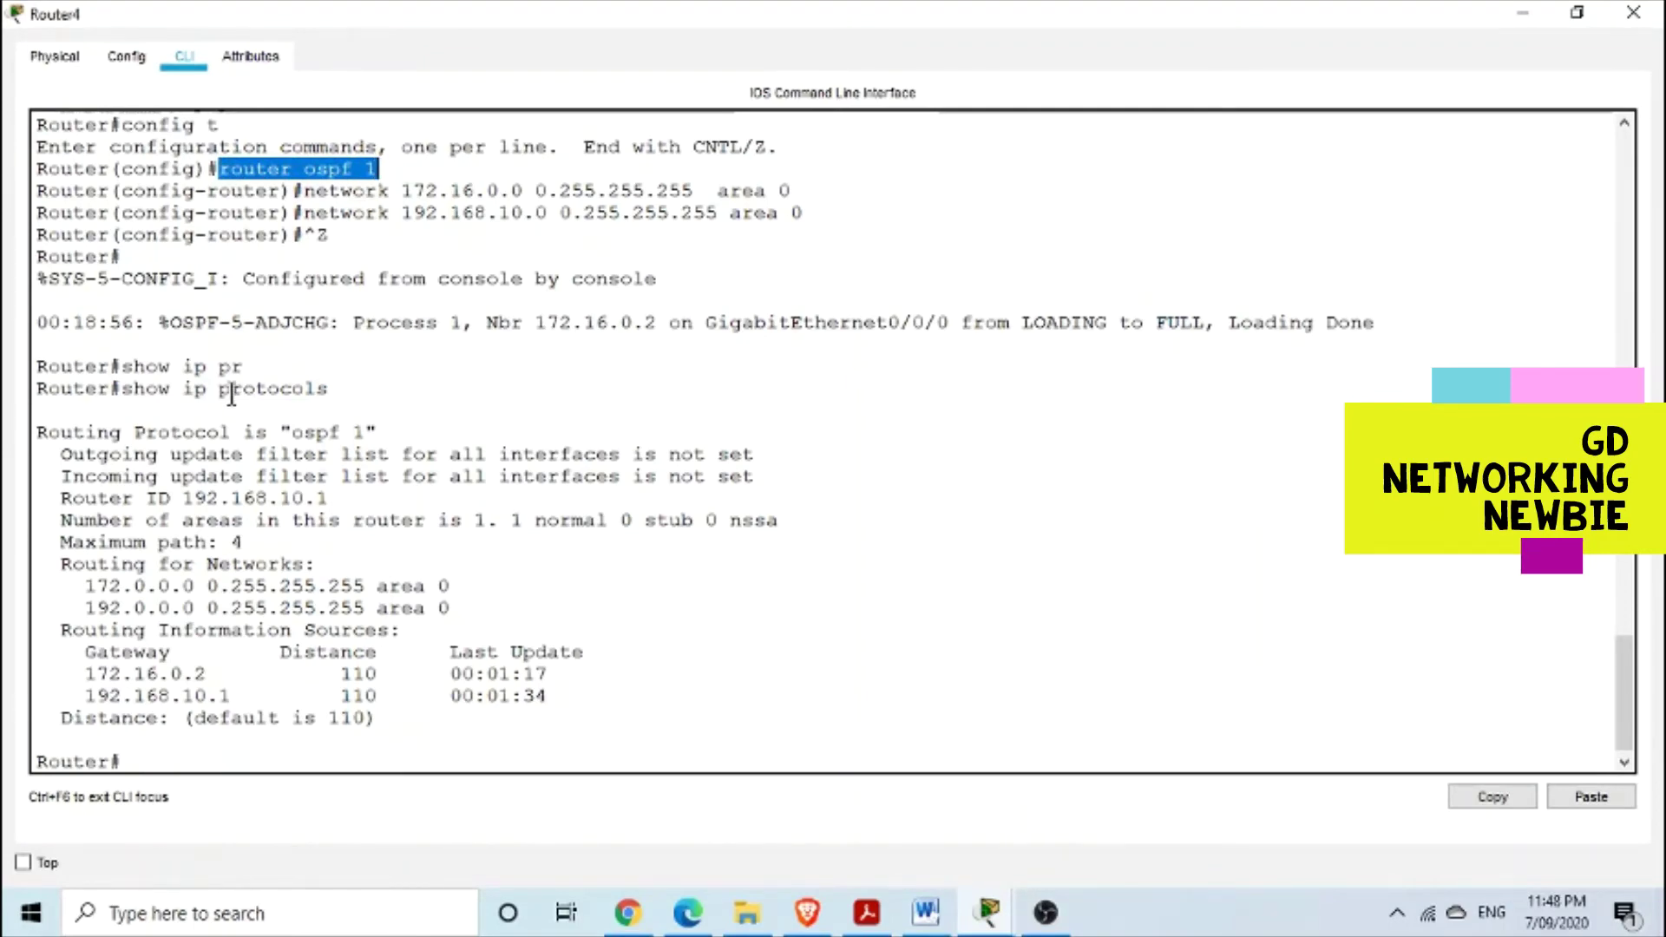
{"action": "left_click_drag", "start_coordinate": [122, 389], "coordinate": [343, 390]}
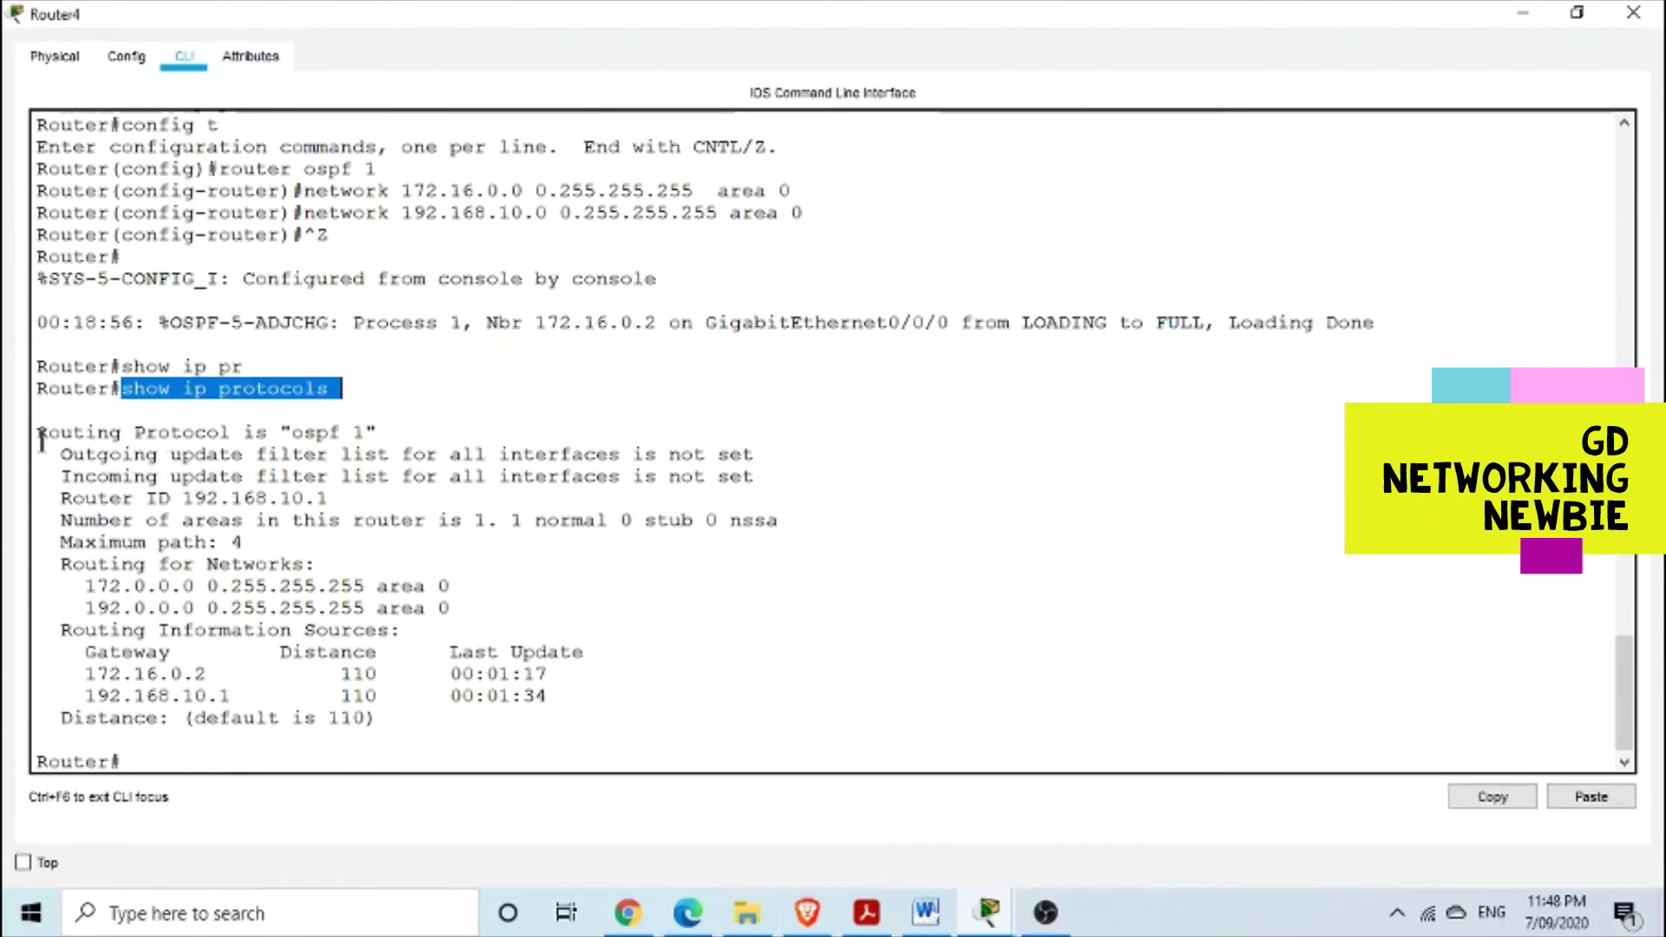
{"action": "left_click_drag", "start_coordinate": [32, 437], "coordinate": [387, 435]}
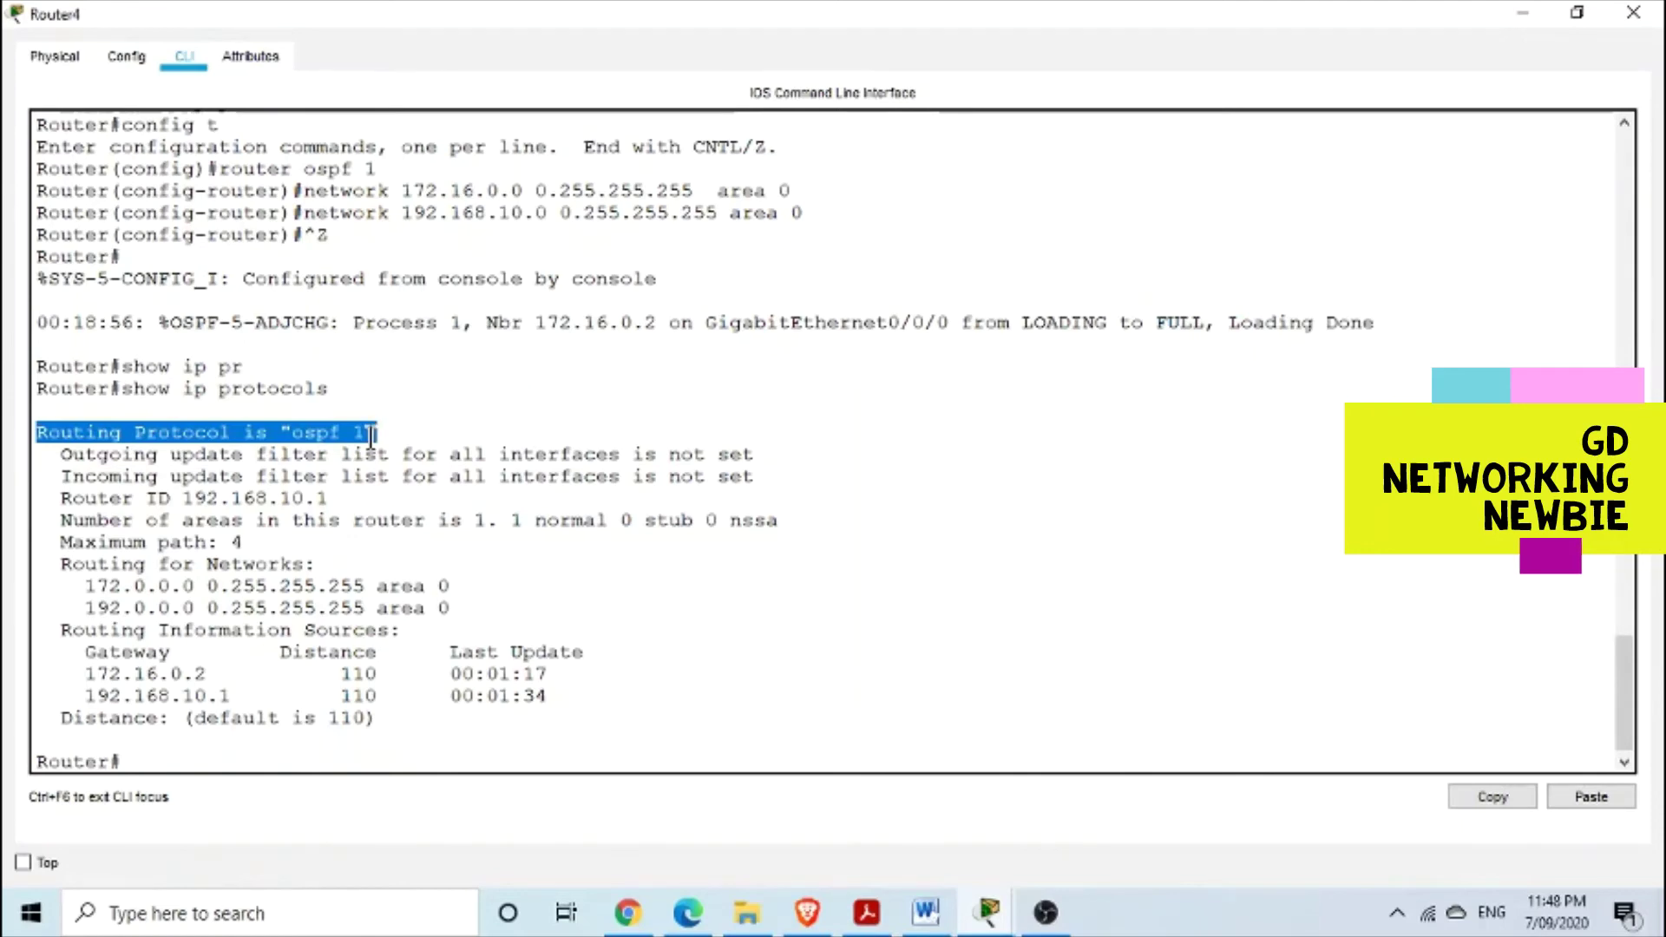
{"action": "triple_click", "coordinate": [369, 436]}
{"action": "left_click", "coordinate": [88, 676]}
{"action": "double_click", "coordinate": [88, 675]}
{"action": "left_click_drag", "start_coordinate": [86, 696], "coordinate": [252, 694]}
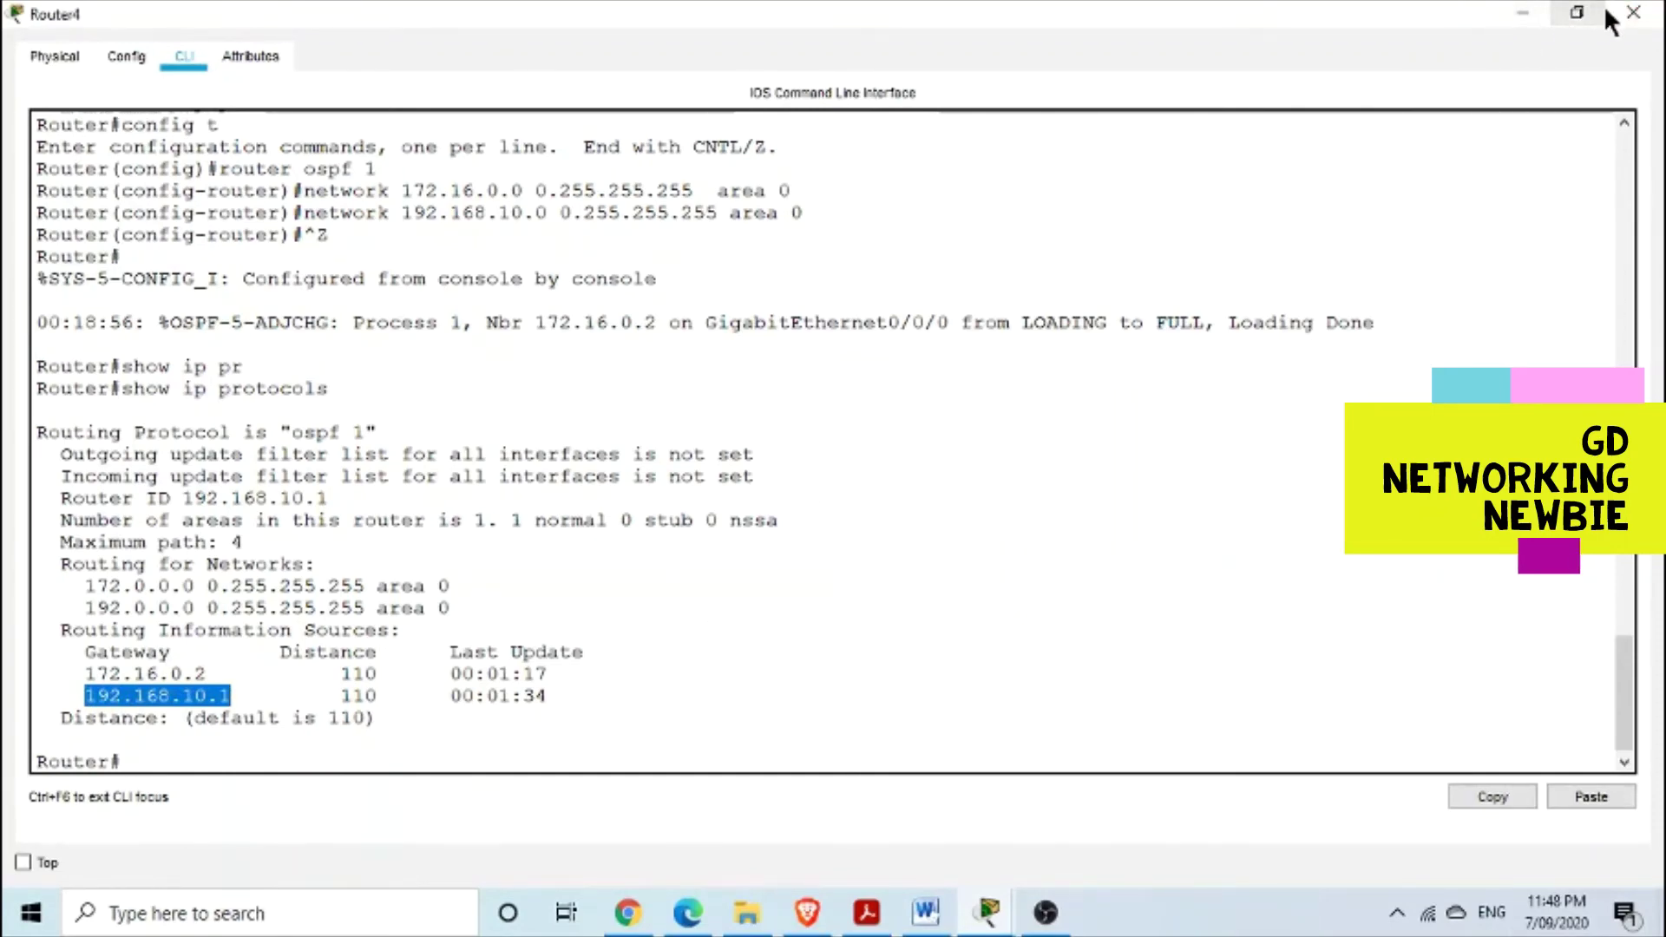
{"action": "left_click", "coordinate": [1633, 12]}
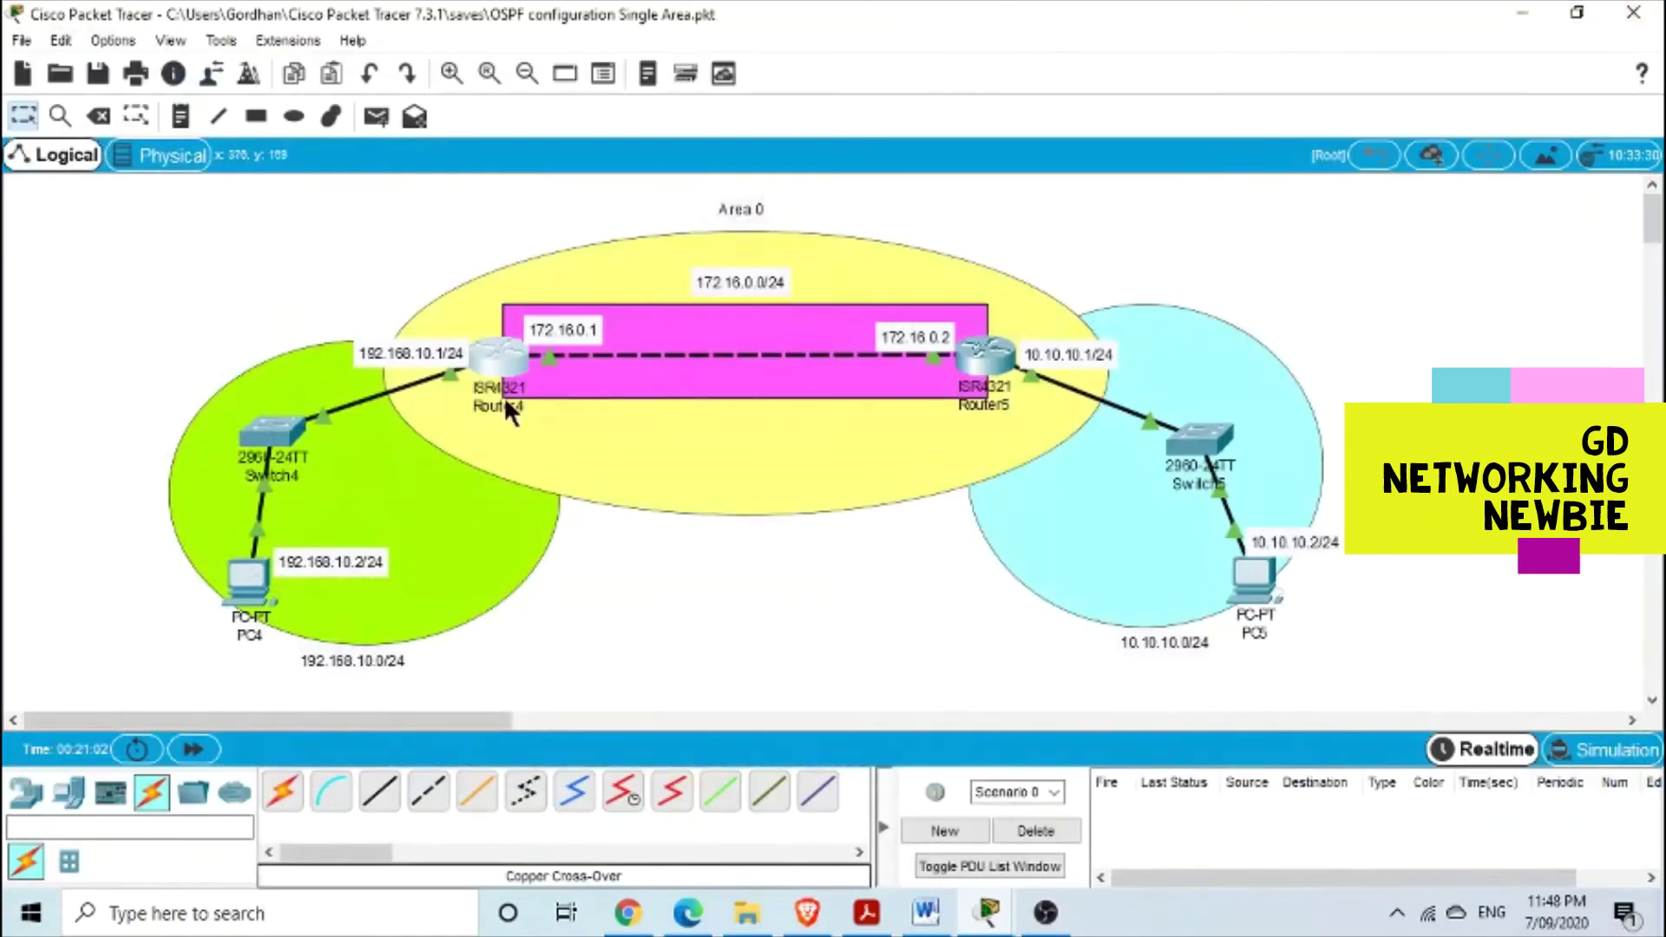
Open Router5's CLI, maximize its window and run show ip protocols
{"action": "left_click", "coordinate": [988, 363]}
{"action": "left_click", "coordinate": [688, 153]}
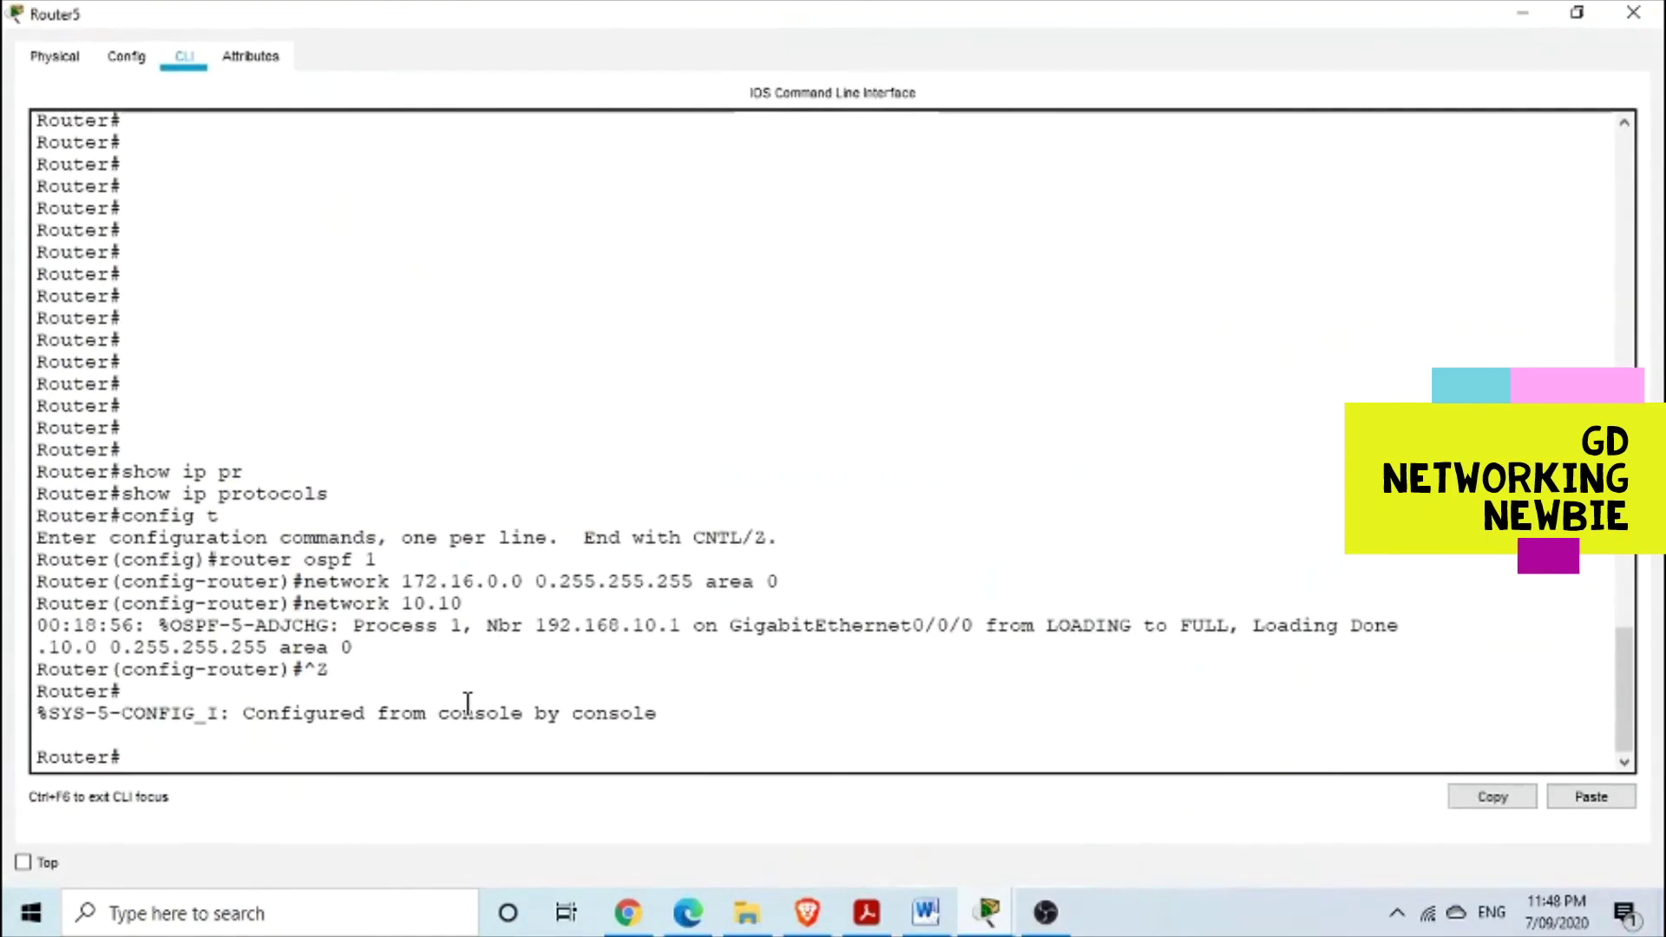
{"action": "key", "text": "Return"}
{"action": "key", "text": "Return"}
{"action": "type", "text": "s"}
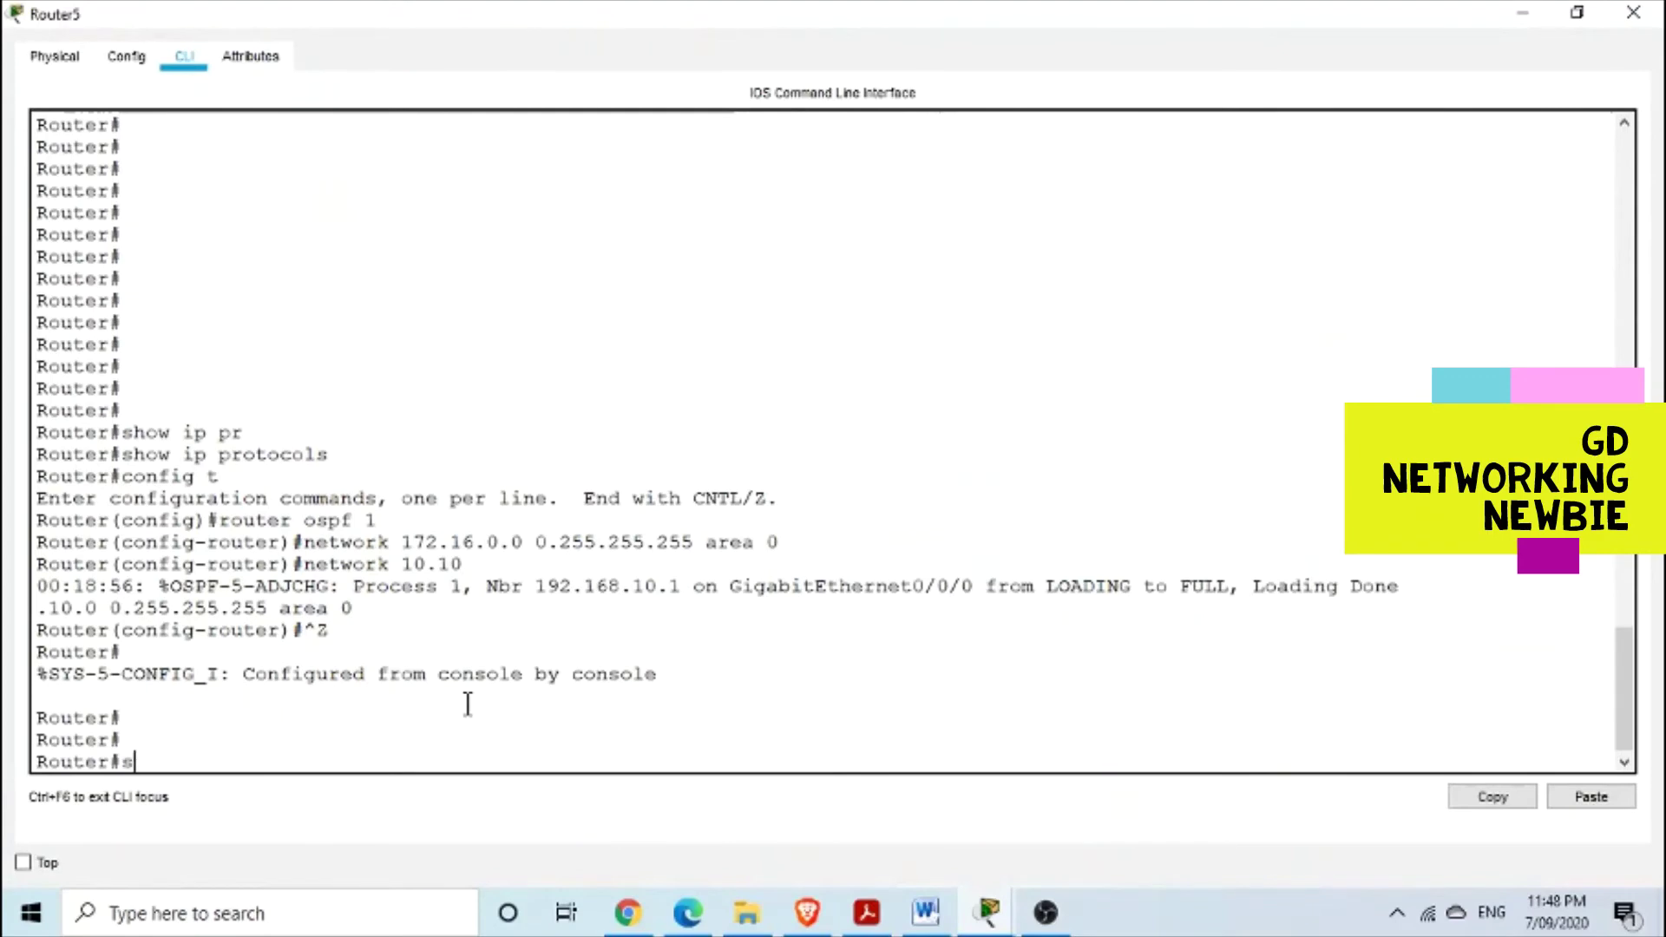
{"action": "type", "text": "how ro"}
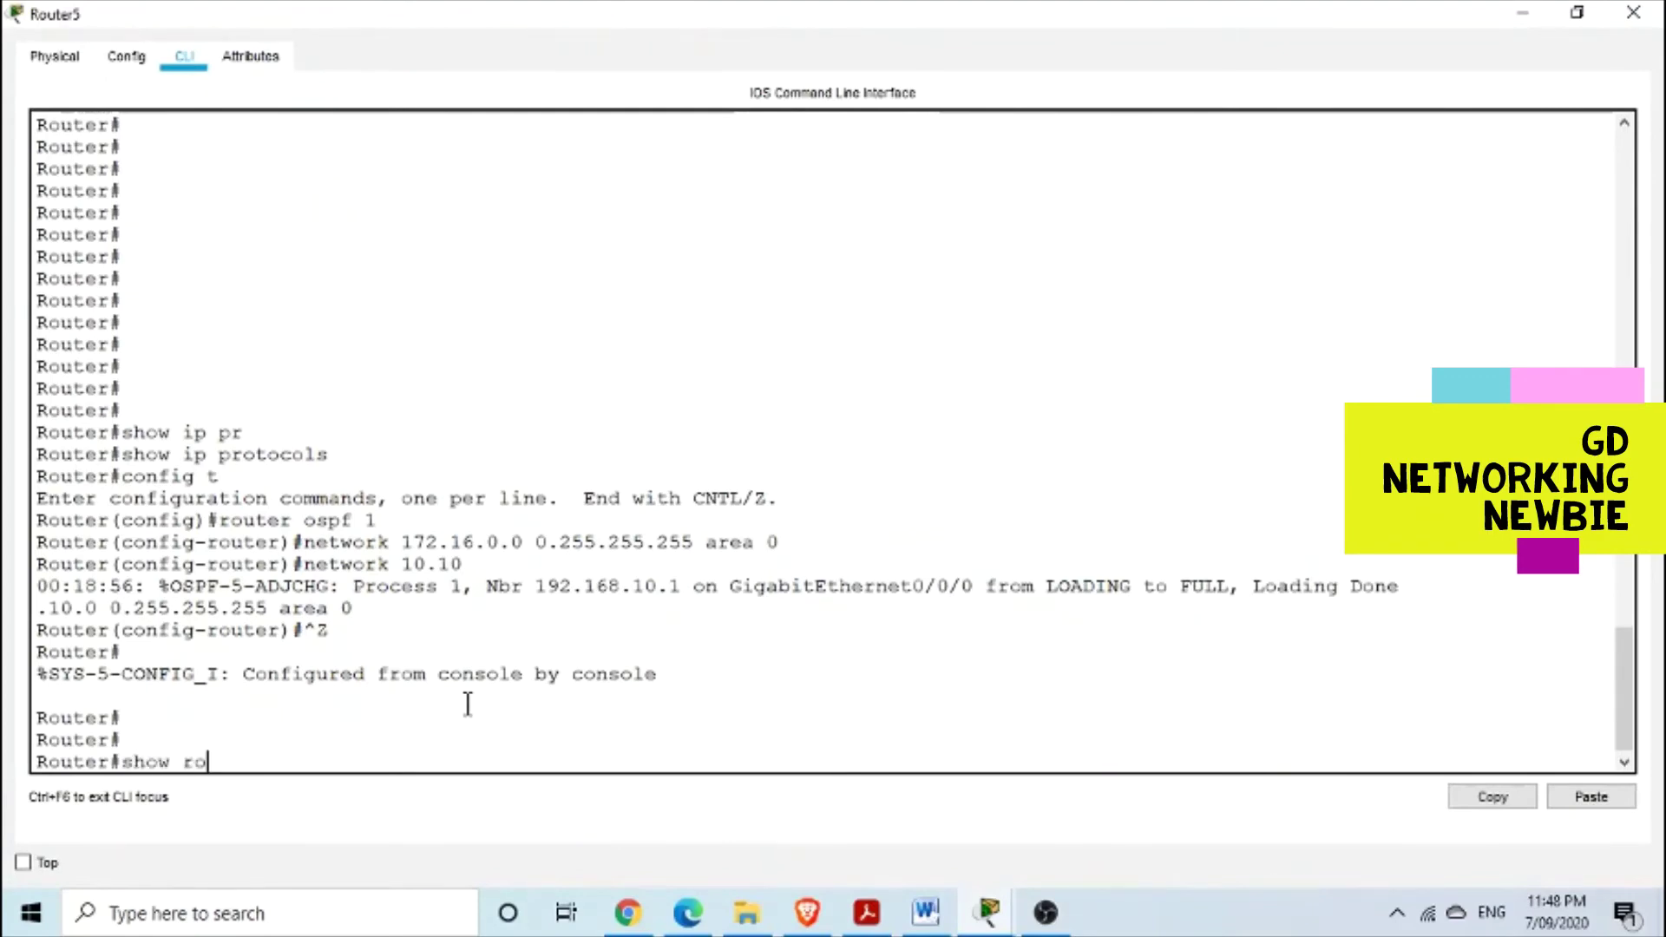
{"action": "key", "text": "BackSpace"}
{"action": "key", "text": "BackSpace"}
{"action": "type", "text": "ip ro"}
{"action": "key", "text": "Tab"}
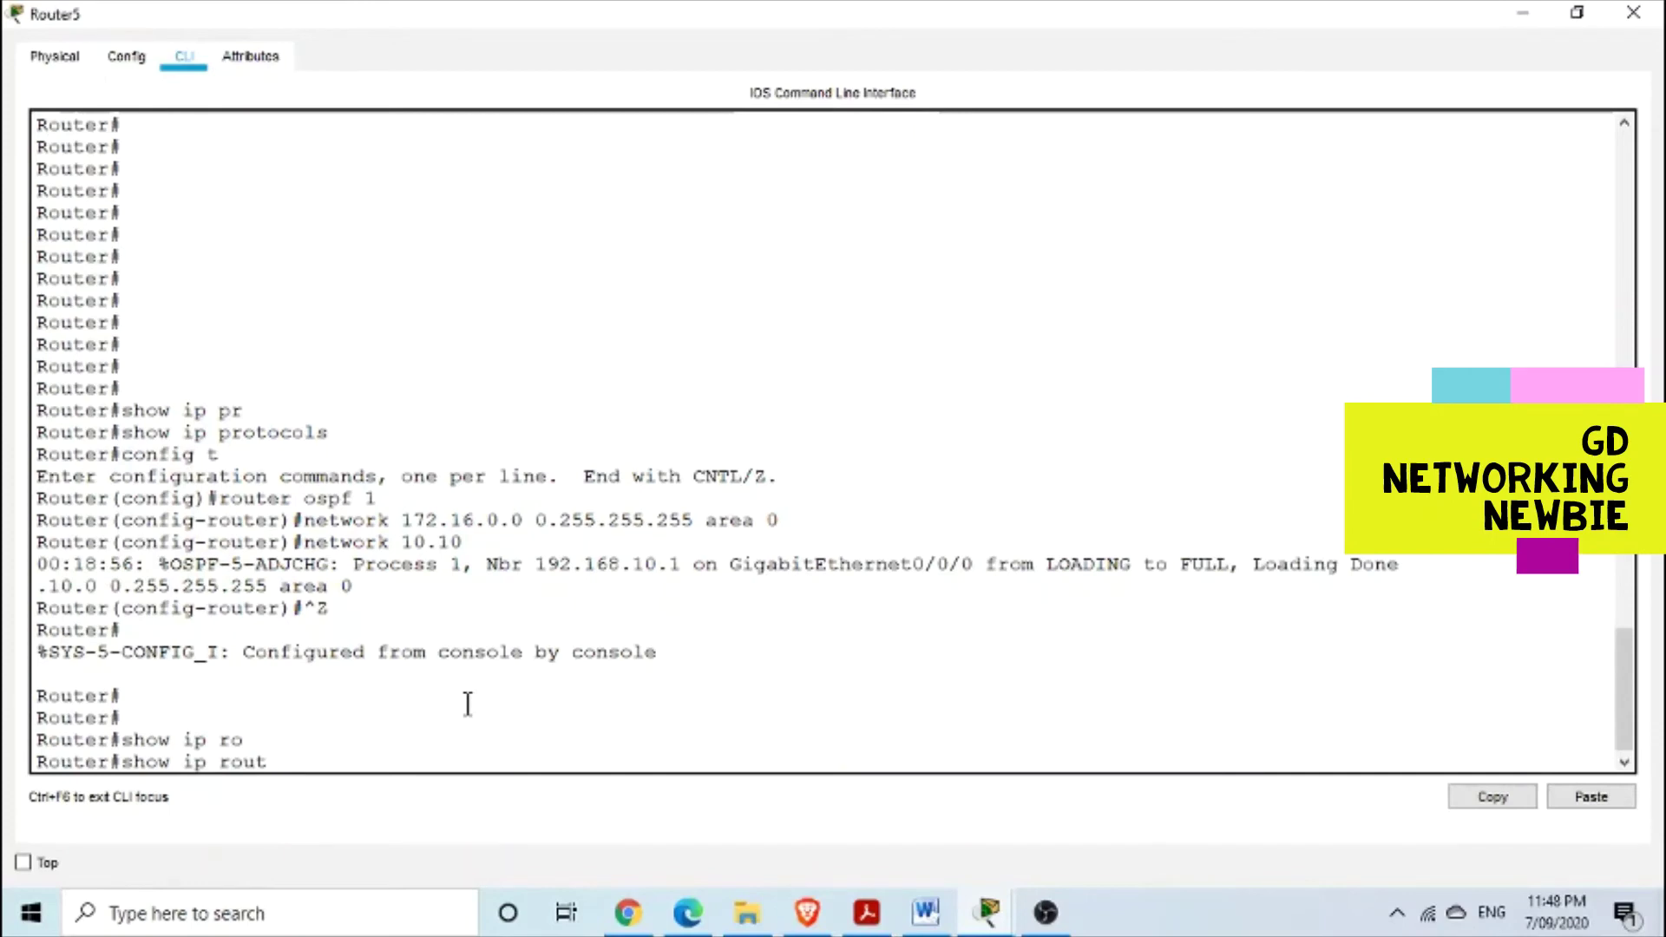
{"action": "key", "text": "BackSpace"}
{"action": "key", "text": "BackSpace"}
{"action": "key", "text": "BackSpace"}
{"action": "key", "text": "BackSpace"}
{"action": "type", "text": "pr"}
{"action": "key", "text": "Tab"}
{"action": "key", "text": "Return"}
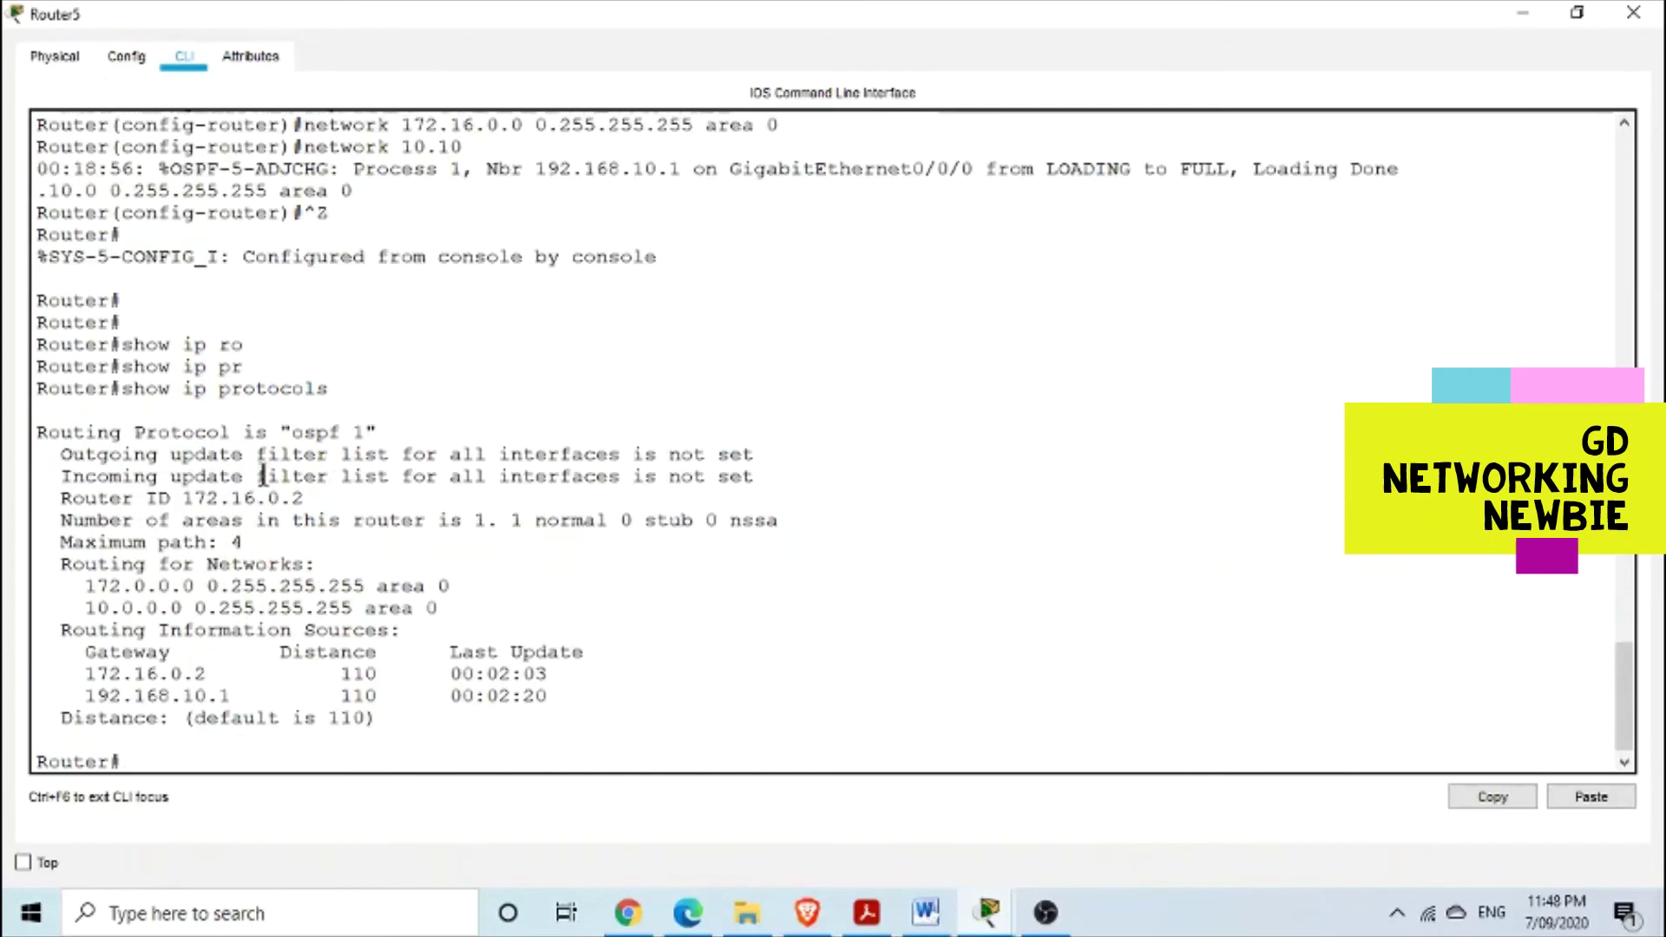
Examine the routing protocol line in Router5's show ip protocols output and return to the prompt
{"action": "left_click_drag", "start_coordinate": [158, 388], "coordinate": [271, 388]}
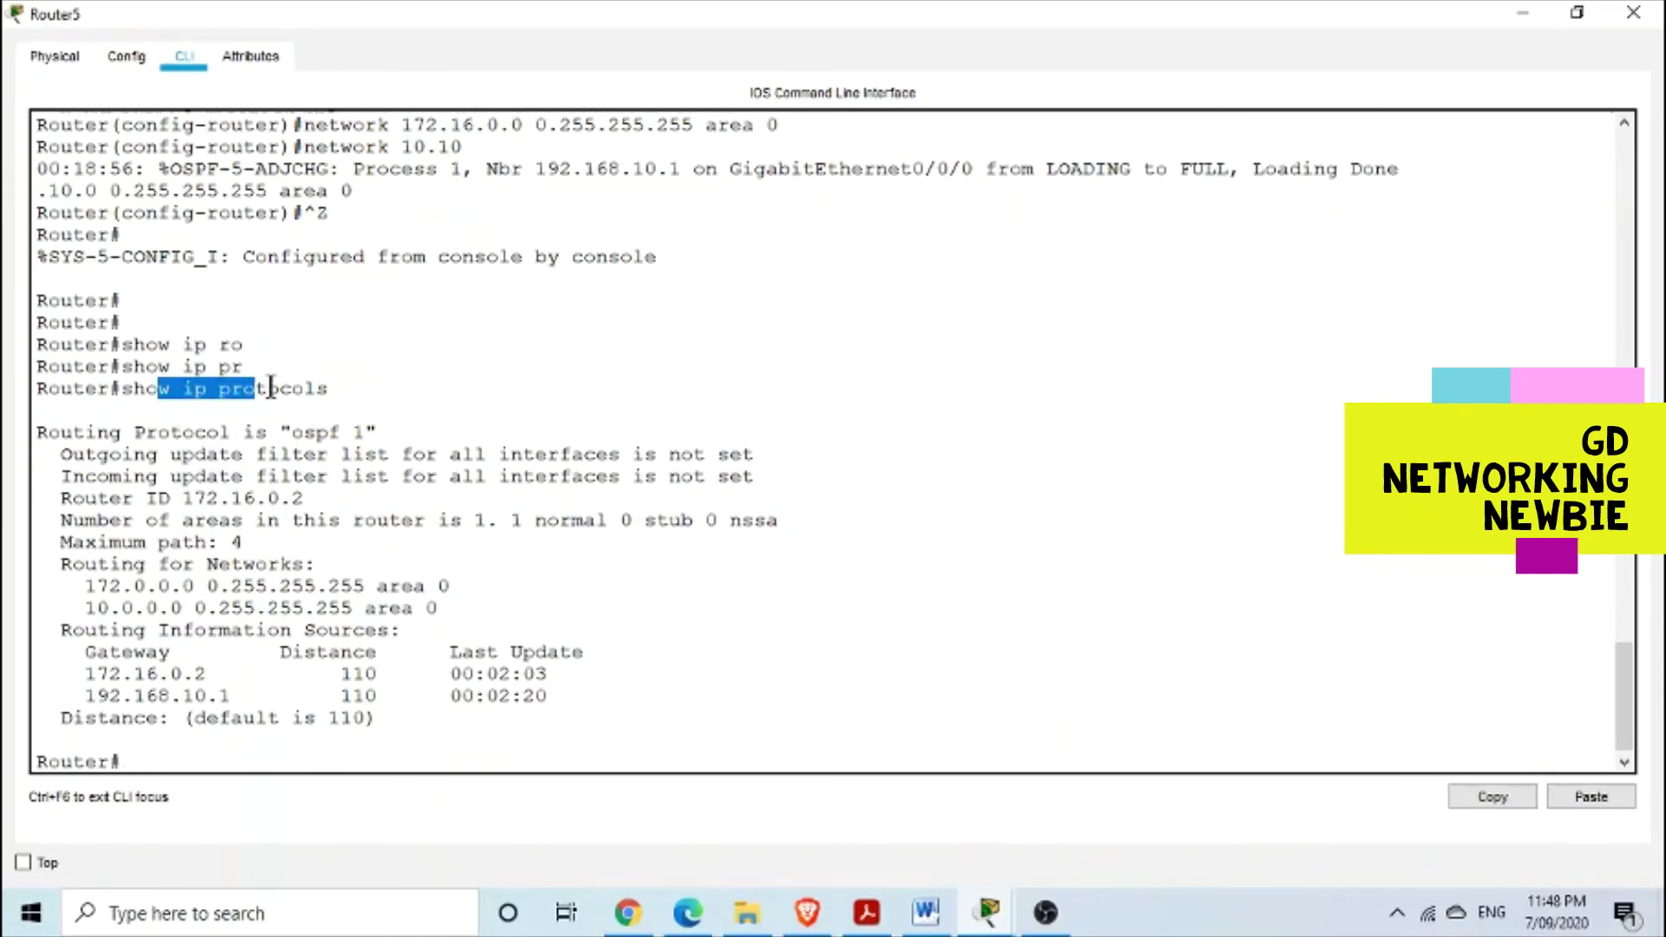
{"action": "left_click_drag", "start_coordinate": [73, 431], "coordinate": [316, 439]}
{"action": "left_click", "coordinate": [253, 764]}
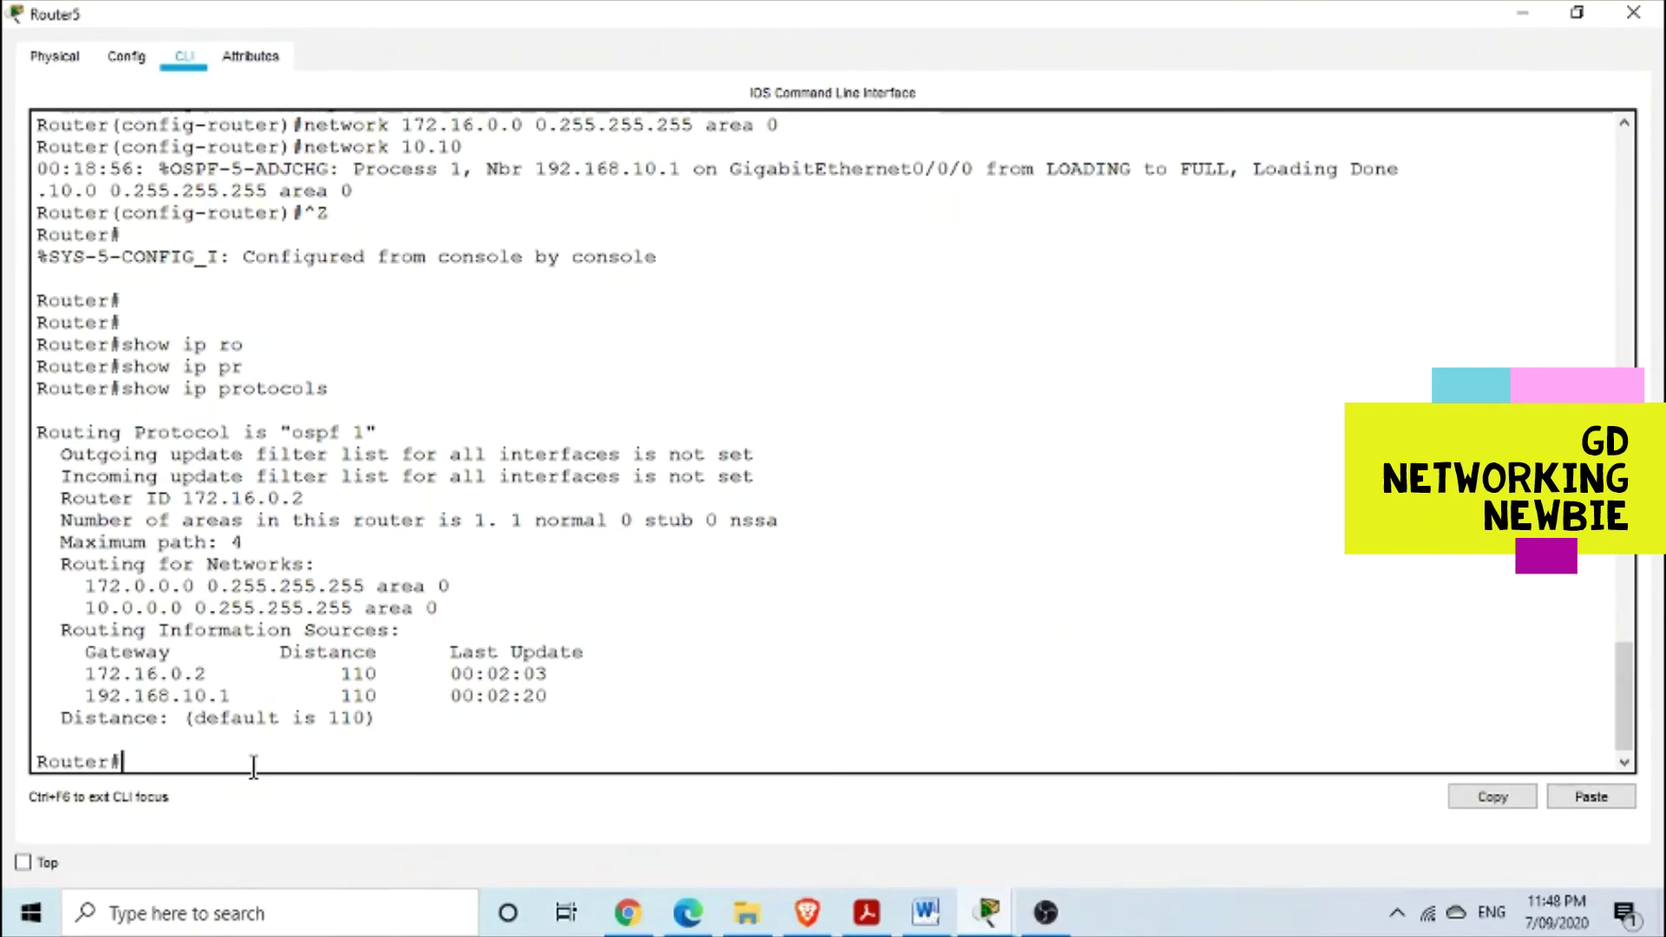
Run show ip ospf neighbor on Router5
{"action": "type", "text": "show ip ospf "}
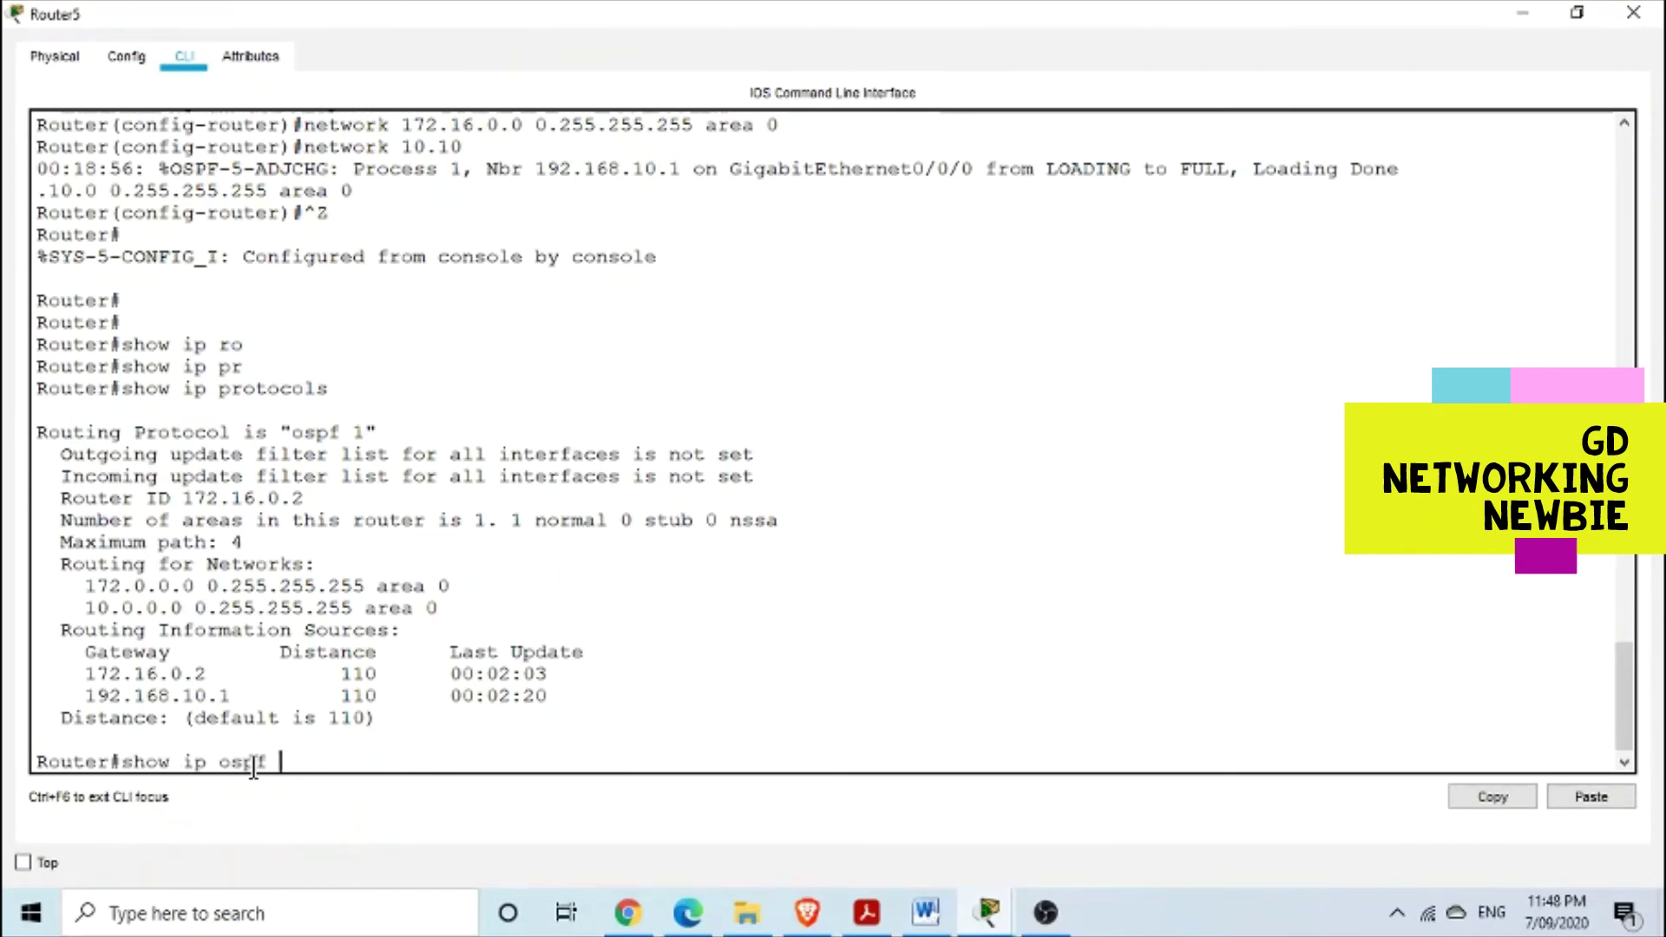
{"action": "type", "text": "ne"}
{"action": "key", "text": "Tab"}
{"action": "key", "text": "Return"}
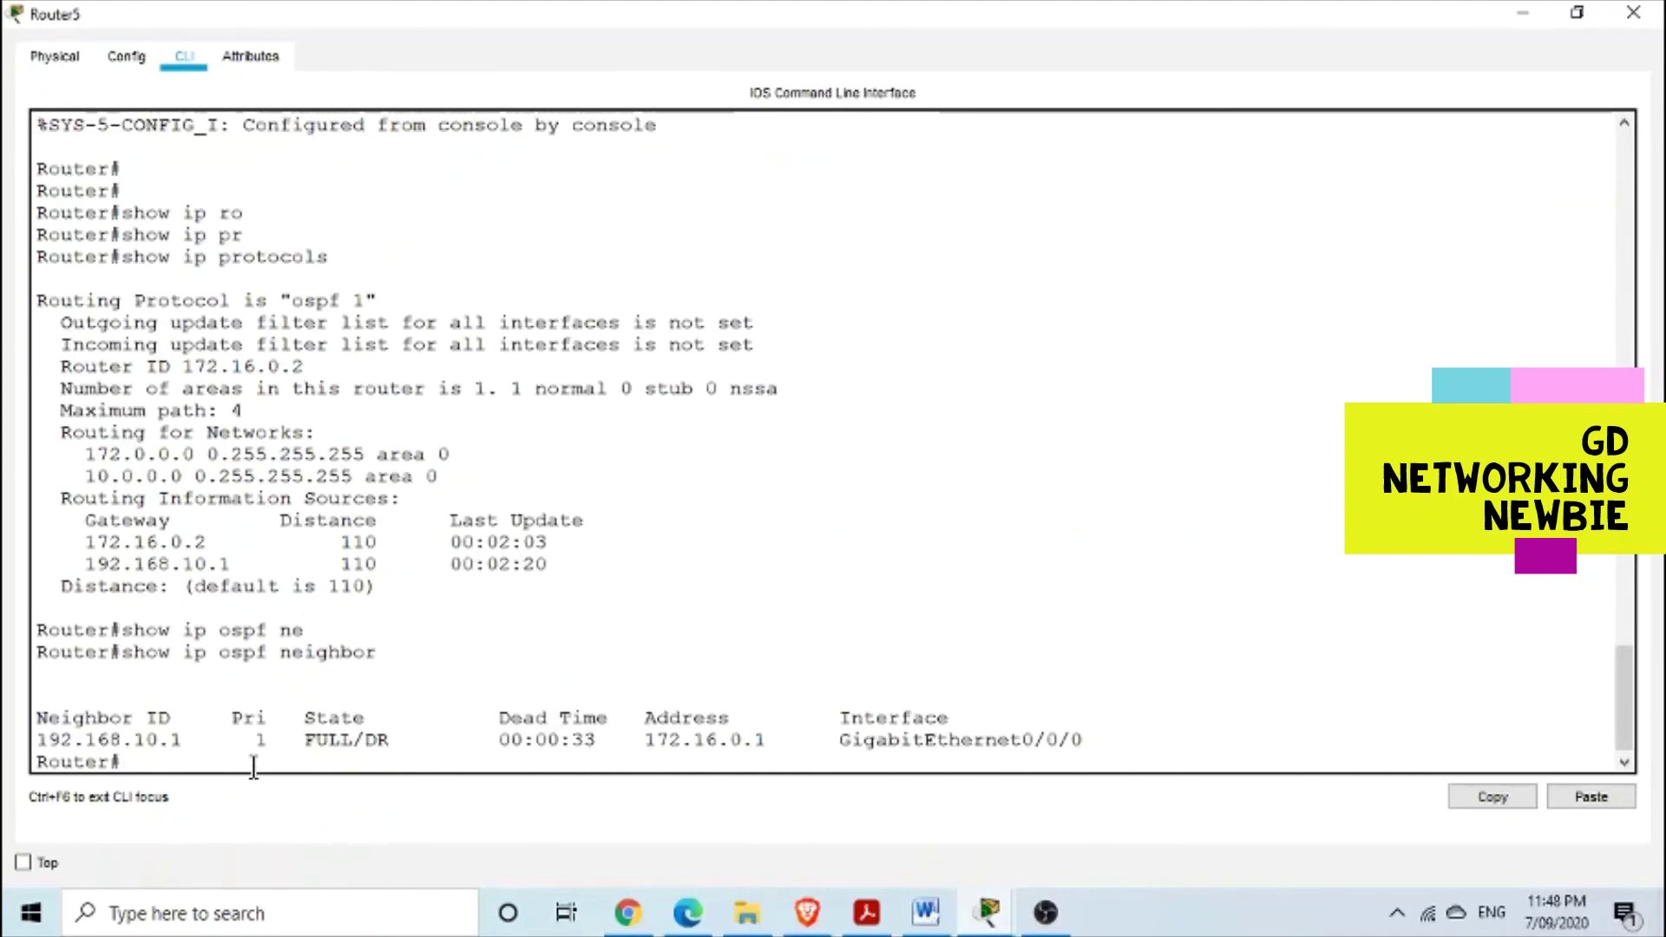
Minimize Router5's window to view the topology, reopen it maximized and examine the Neighbor ID in the OSPF neighbor table
{"action": "left_click", "coordinate": [1517, 11]}
{"action": "left_click", "coordinate": [996, 351]}
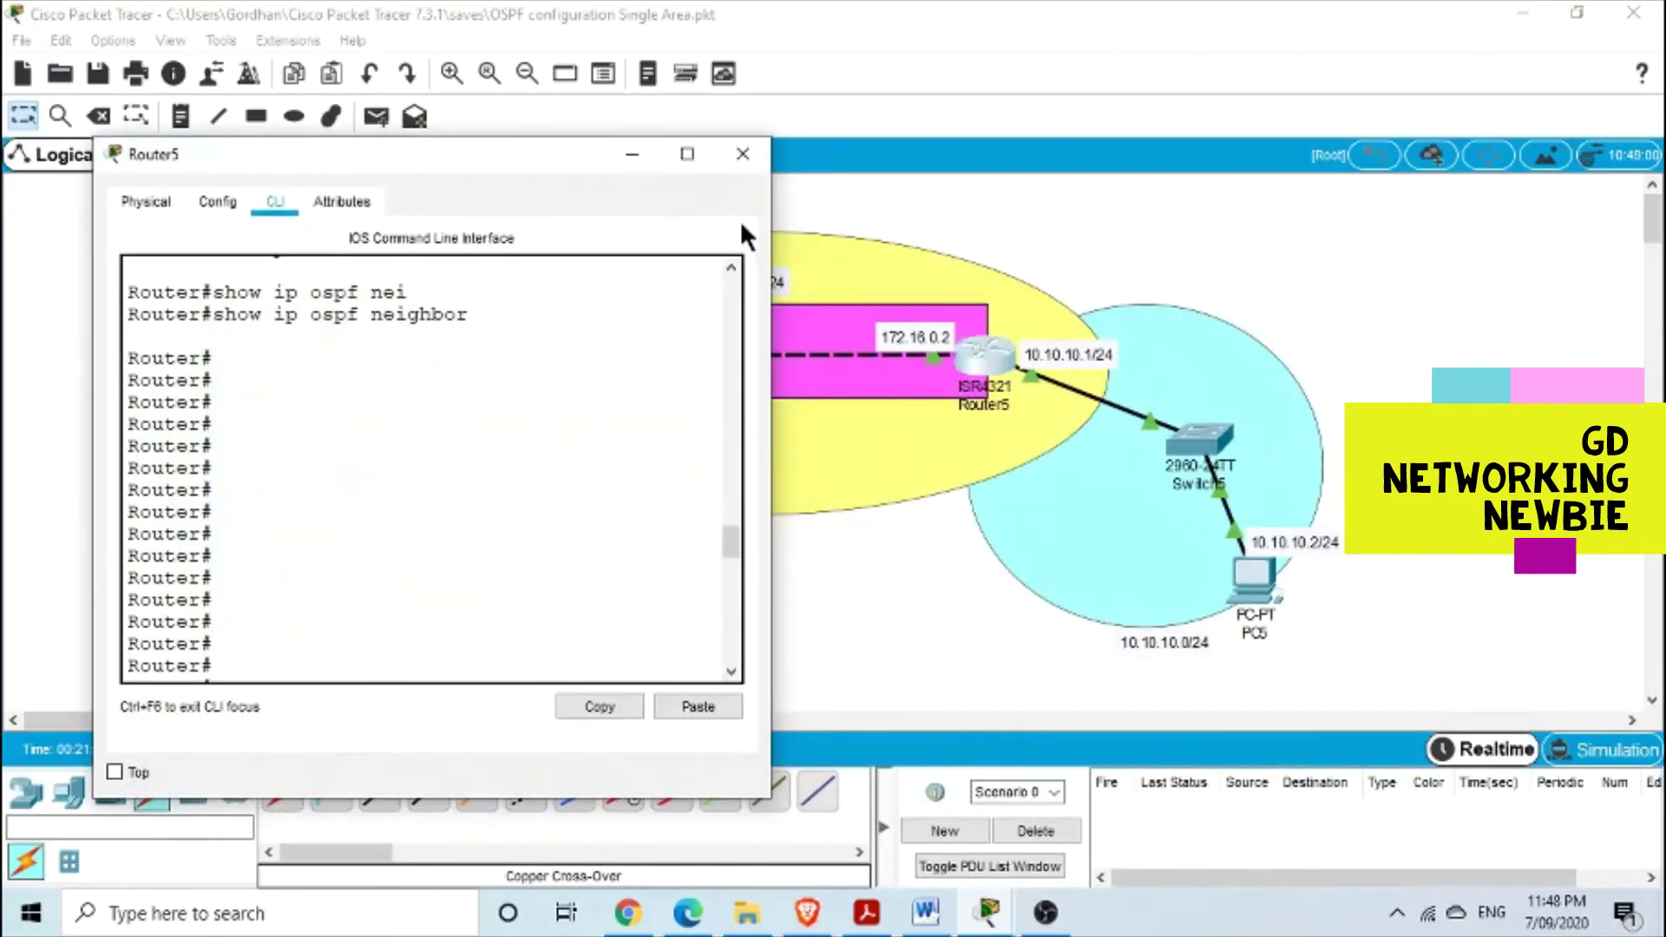
{"action": "left_click", "coordinate": [686, 154]}
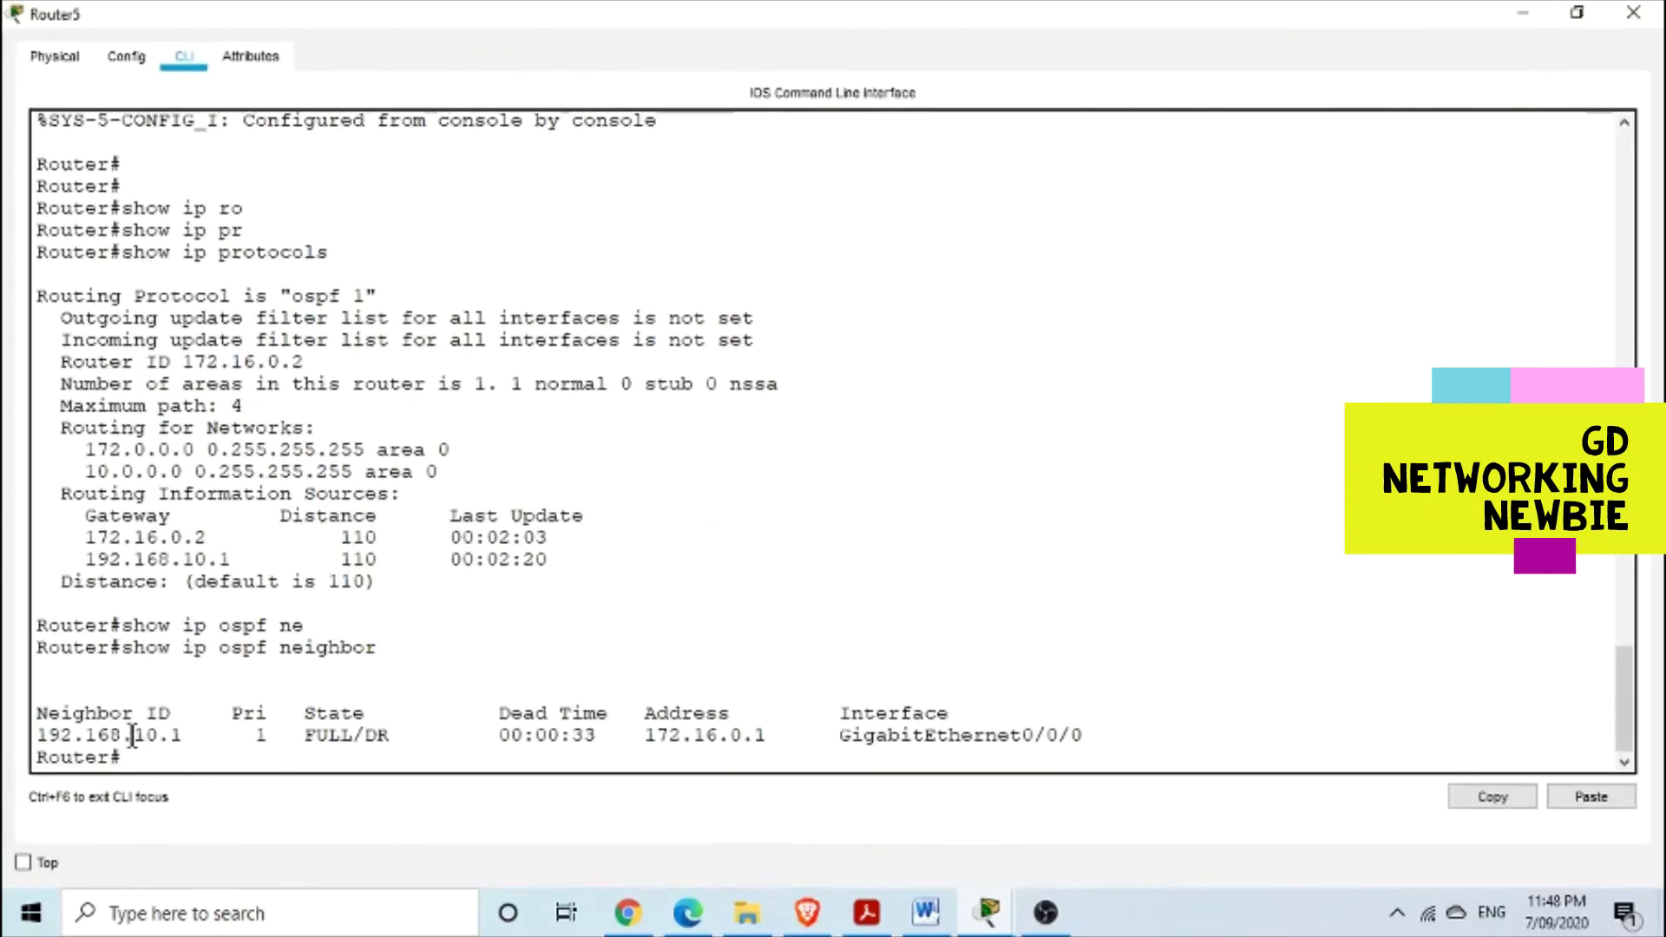
{"action": "left_click_drag", "start_coordinate": [192, 744], "coordinate": [37, 740]}
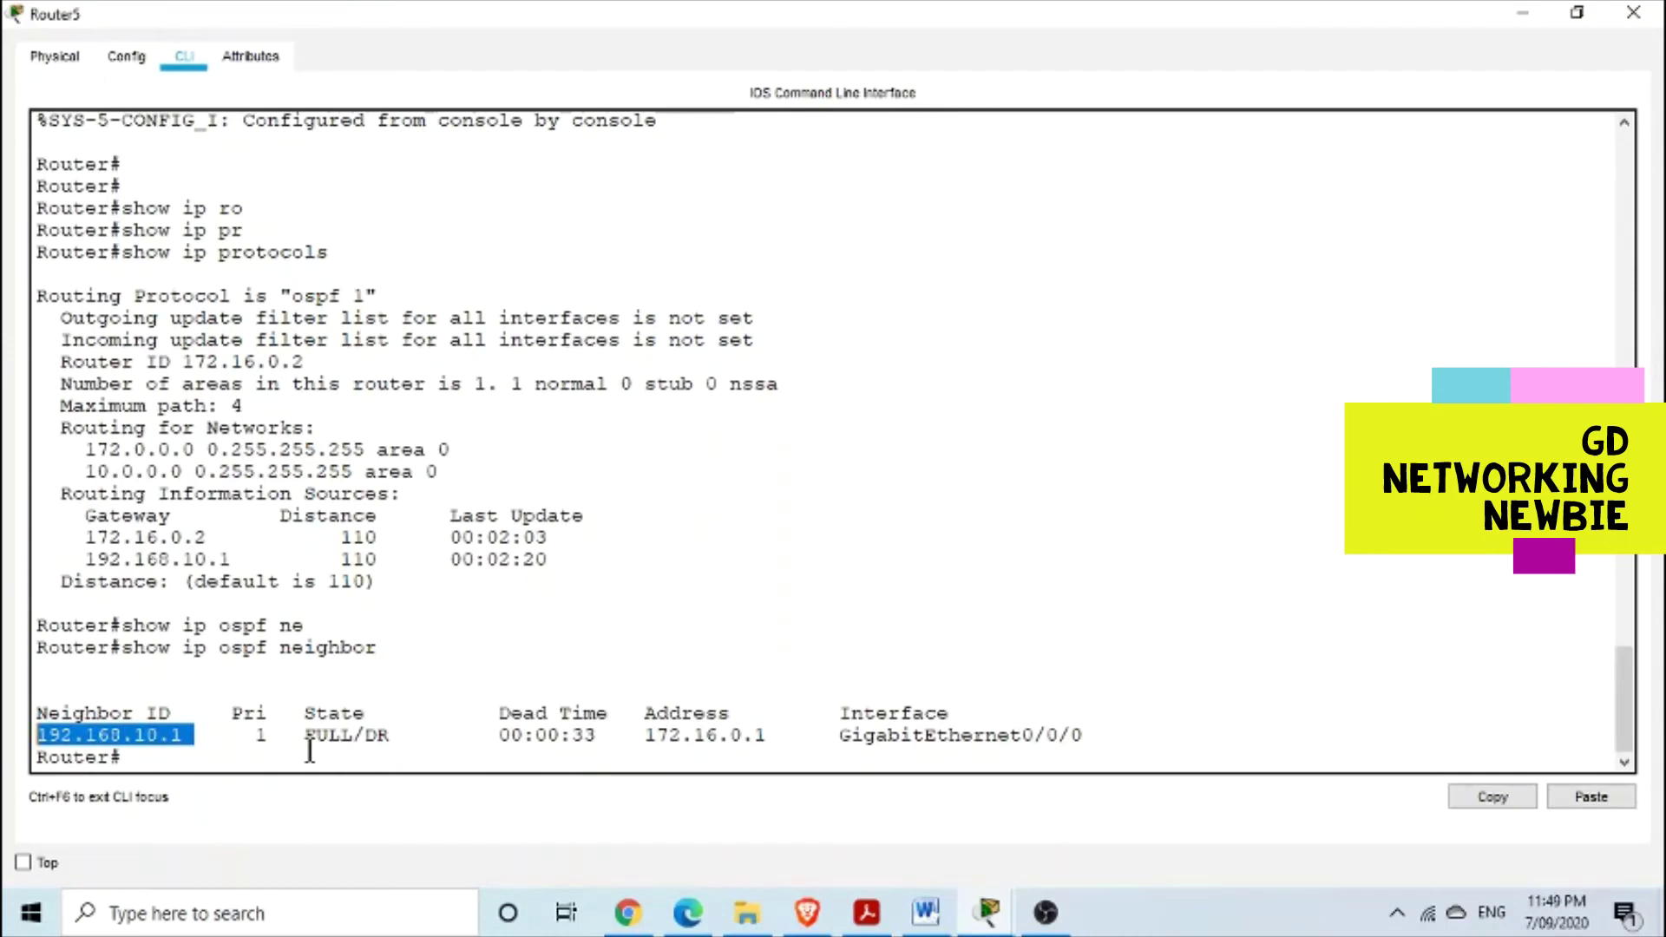
Examine the State and Interface entries in Router5's OSPF neighbor table and minimize the router window
{"action": "left_click_drag", "start_coordinate": [304, 743], "coordinate": [428, 755]}
{"action": "left_click", "coordinate": [429, 755]}
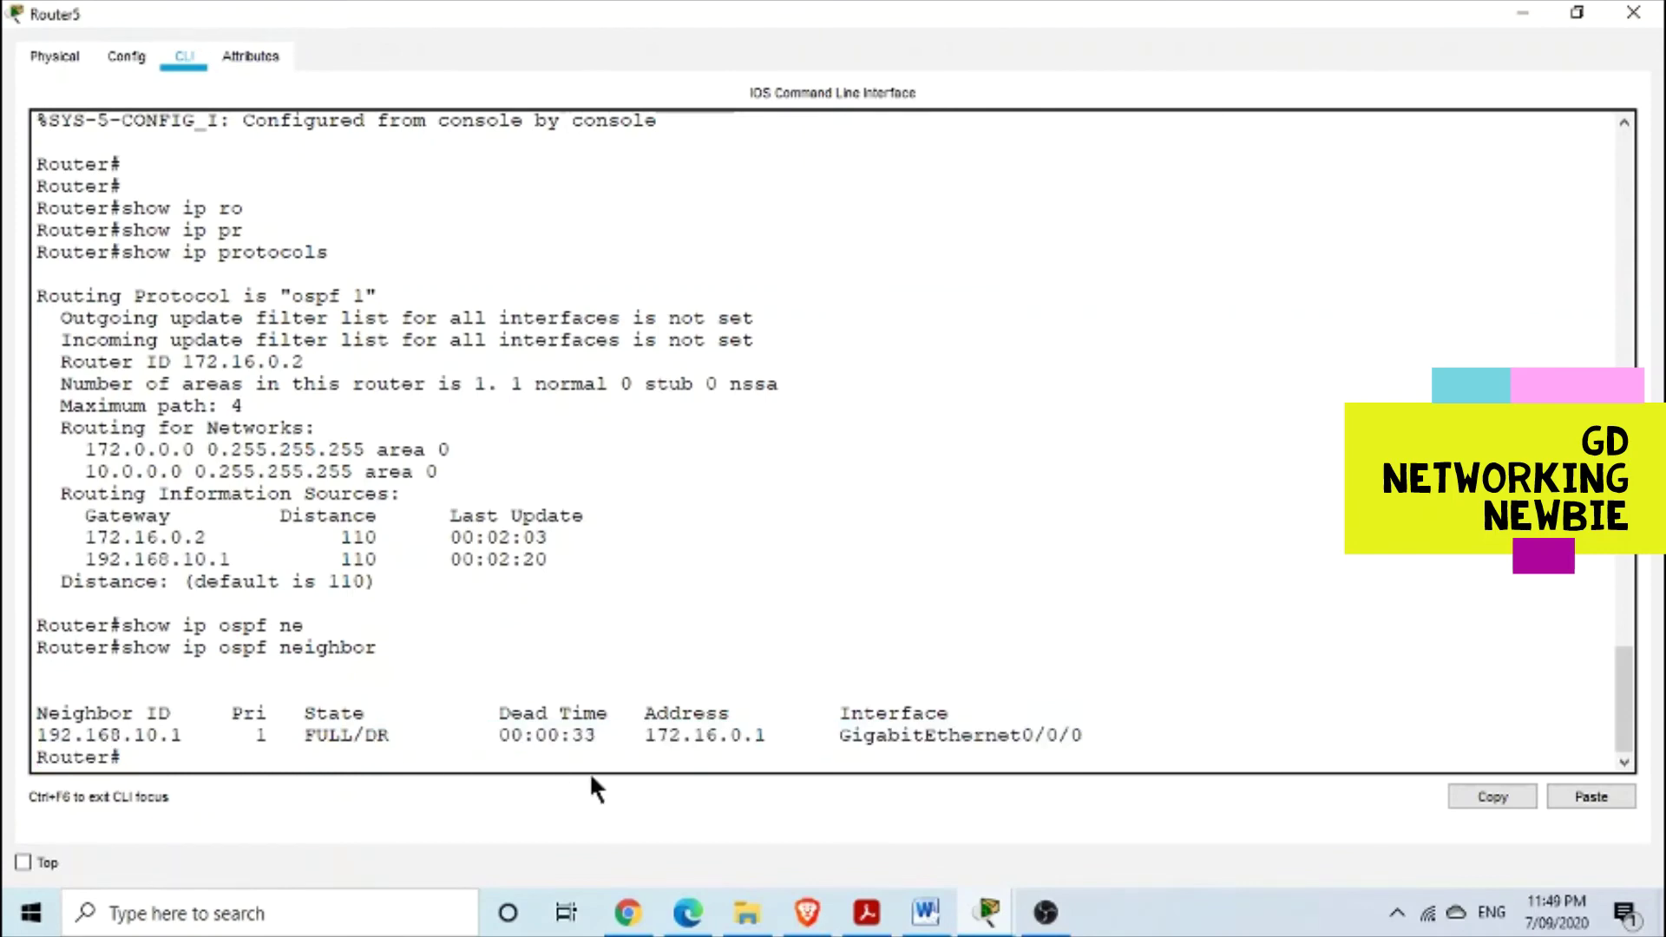
{"action": "left_click_drag", "start_coordinate": [838, 735], "coordinate": [1084, 738]}
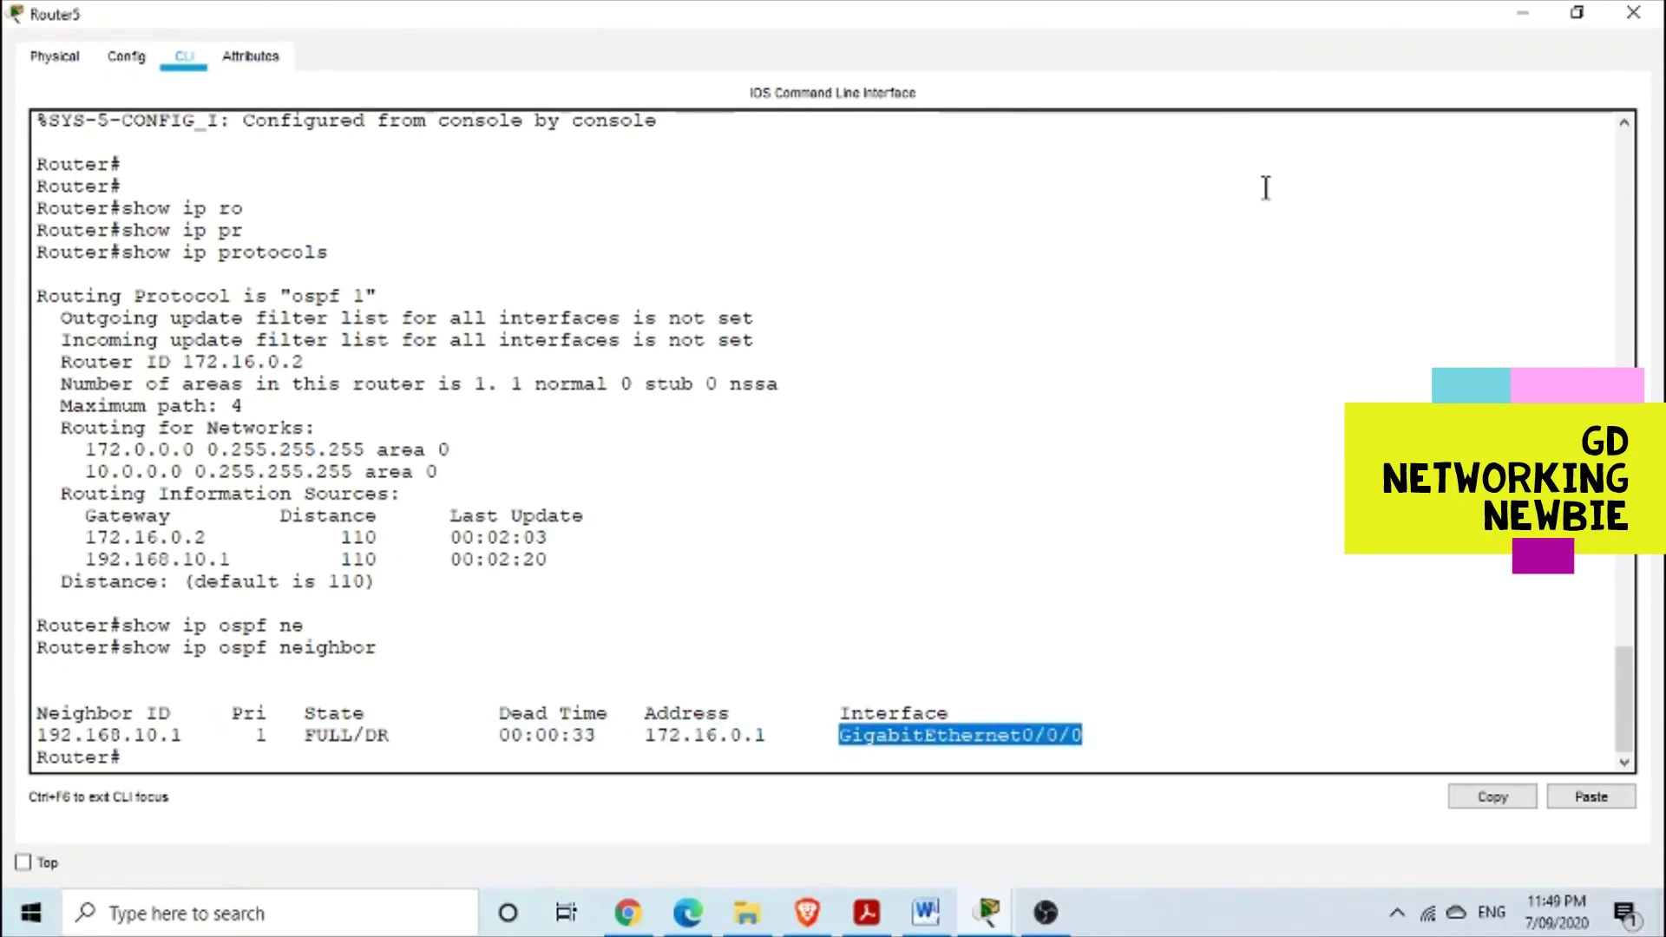
{"action": "left_click", "coordinate": [1529, 19]}
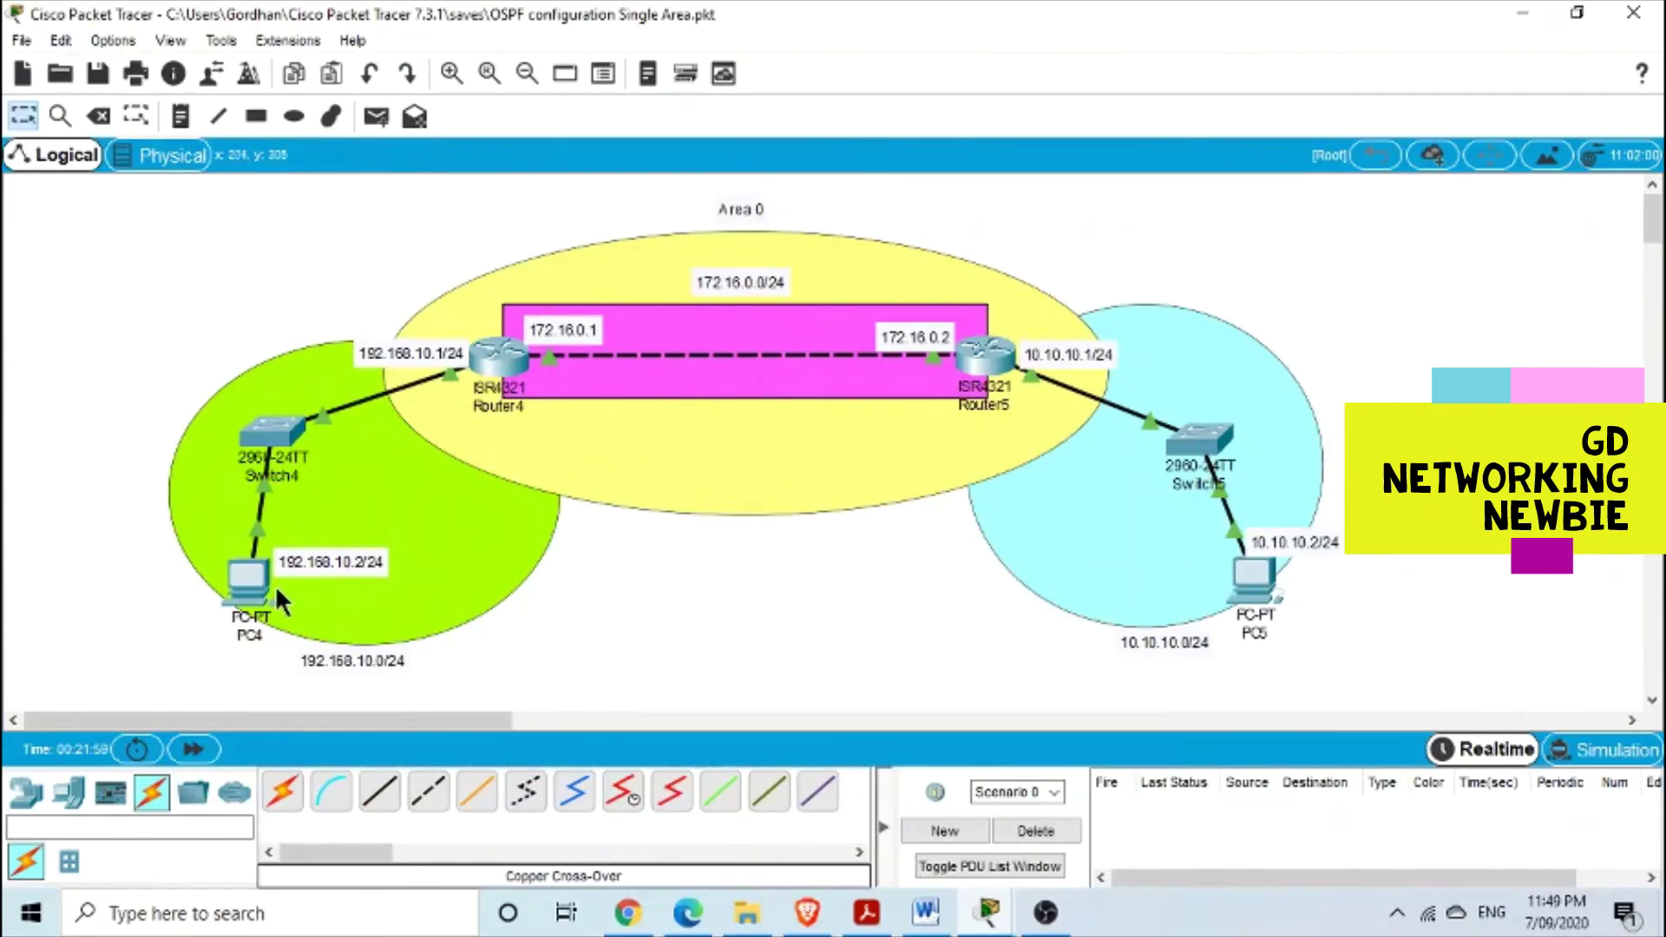
Open PC4's Command Prompt, maximize the window to view the earlier ping results, and minimize it to show the topology
{"action": "mouse_move", "coordinate": [242, 592]}
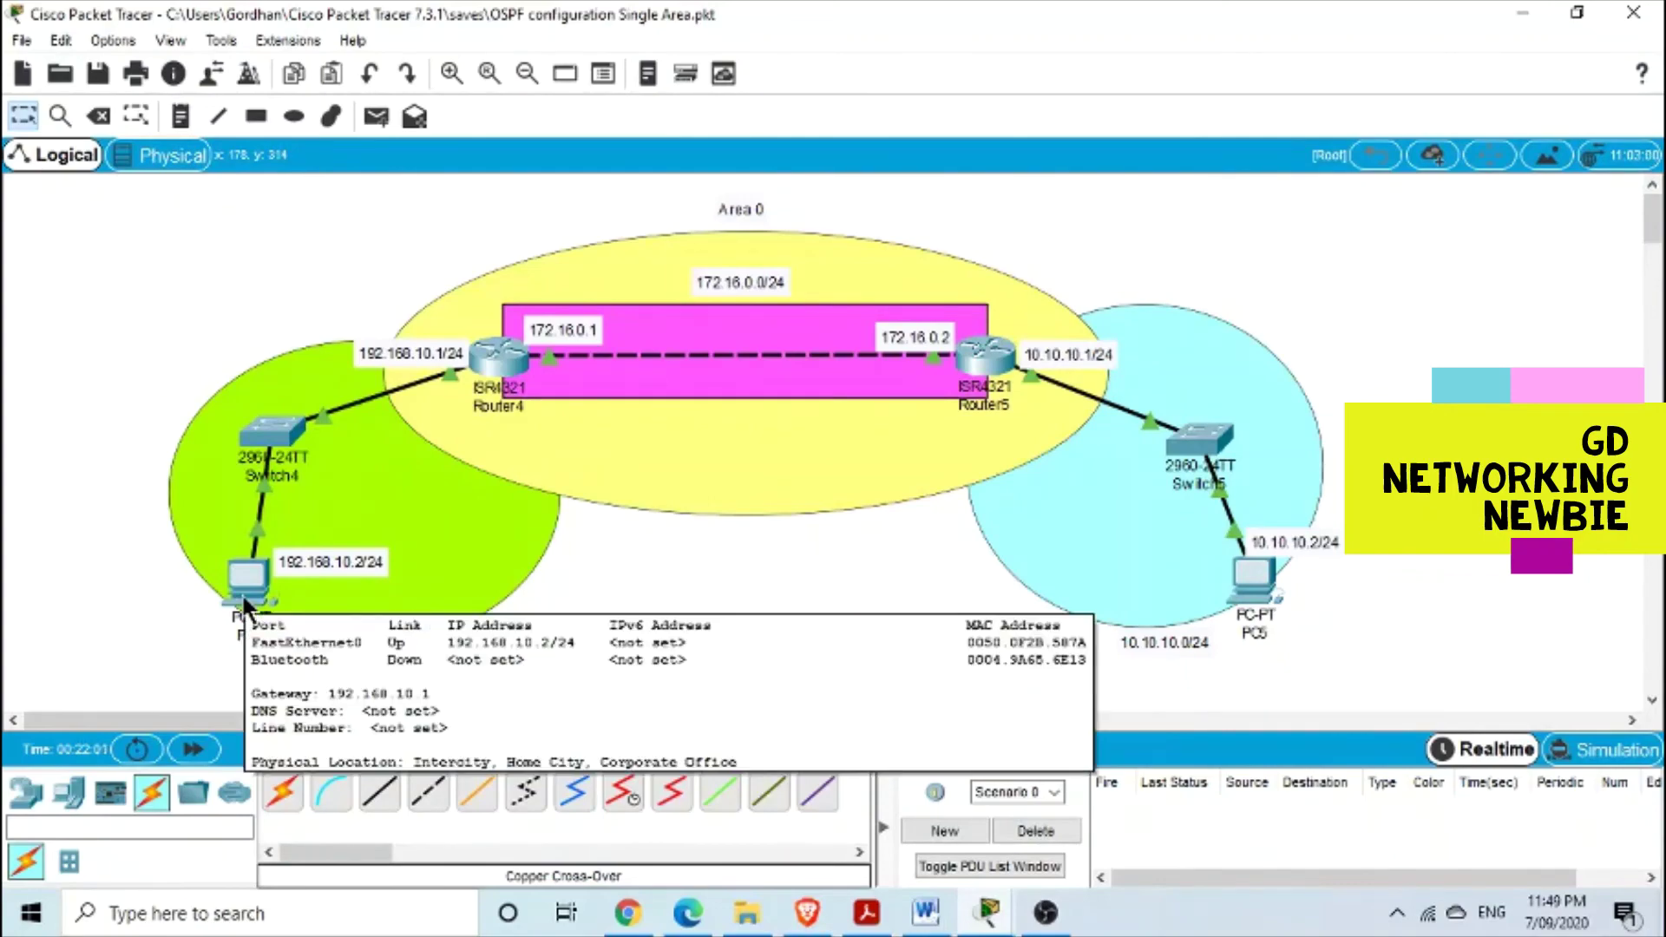
{"action": "left_click", "coordinate": [241, 592]}
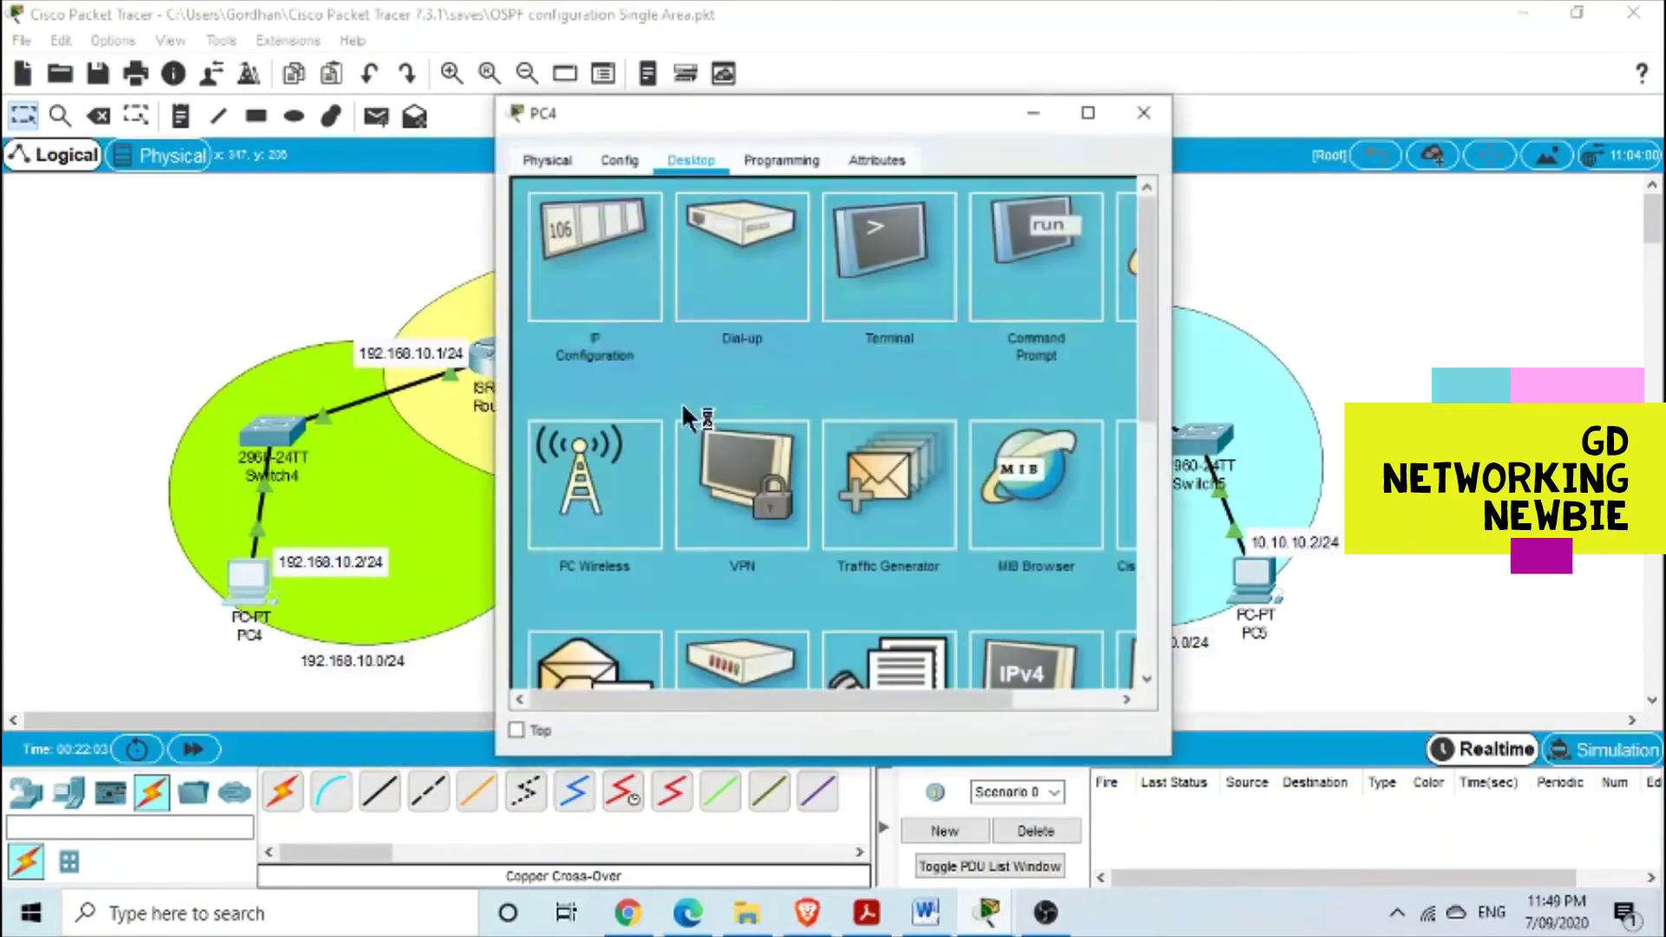
{"action": "left_click", "coordinate": [981, 263]}
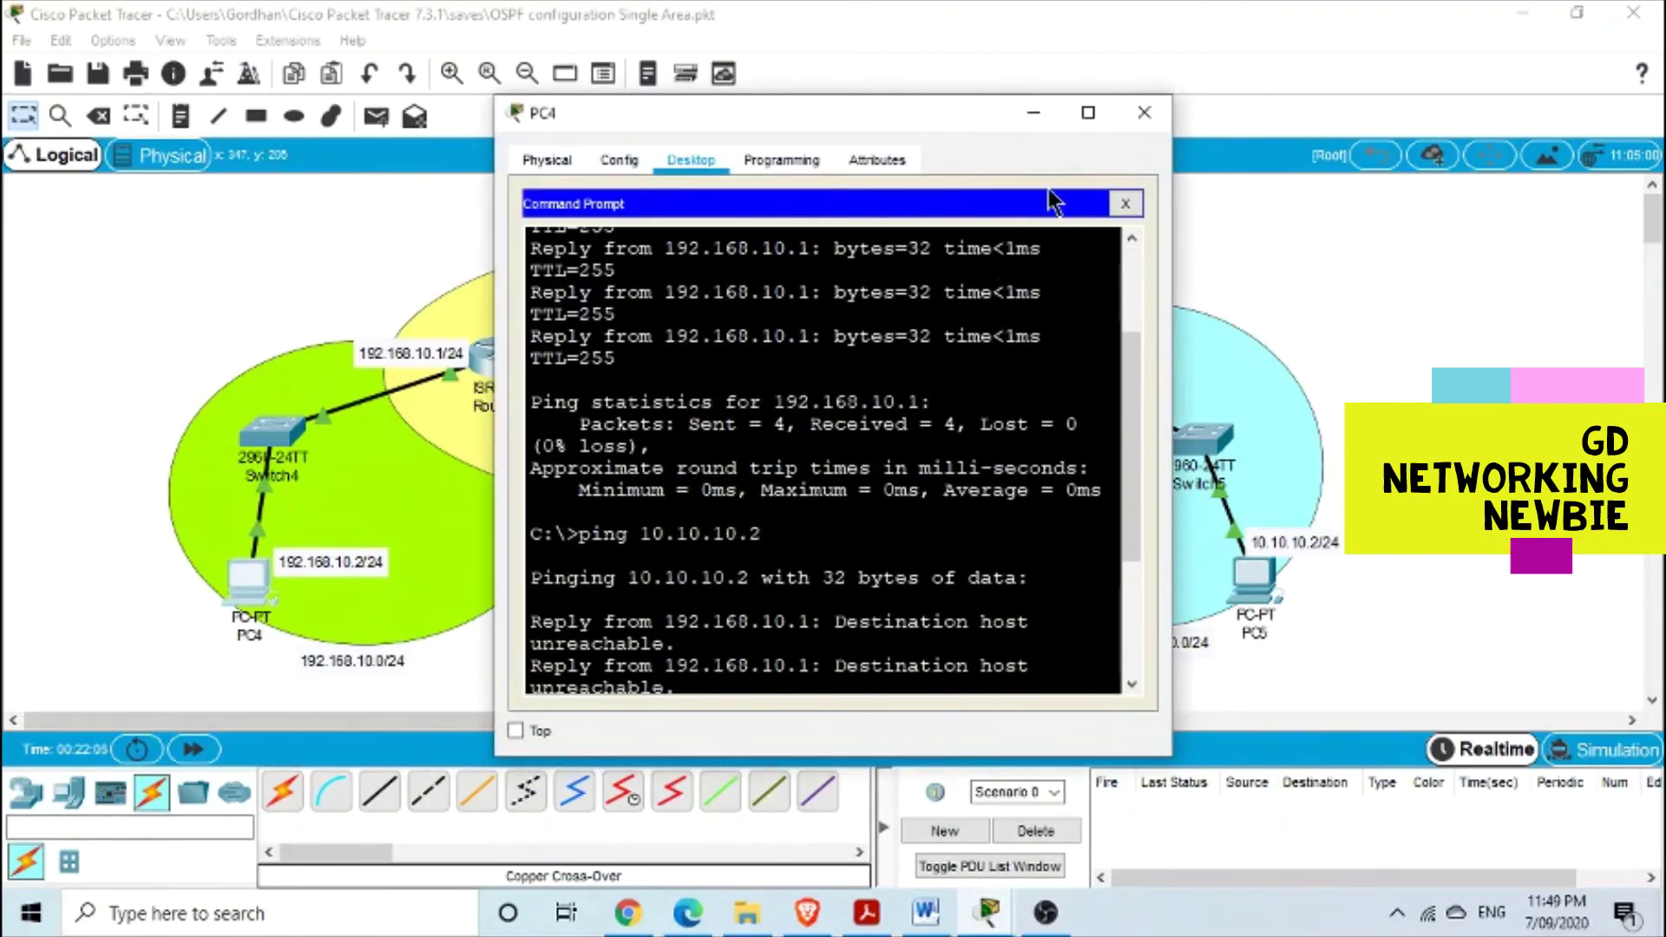
{"action": "left_click", "coordinate": [1088, 113]}
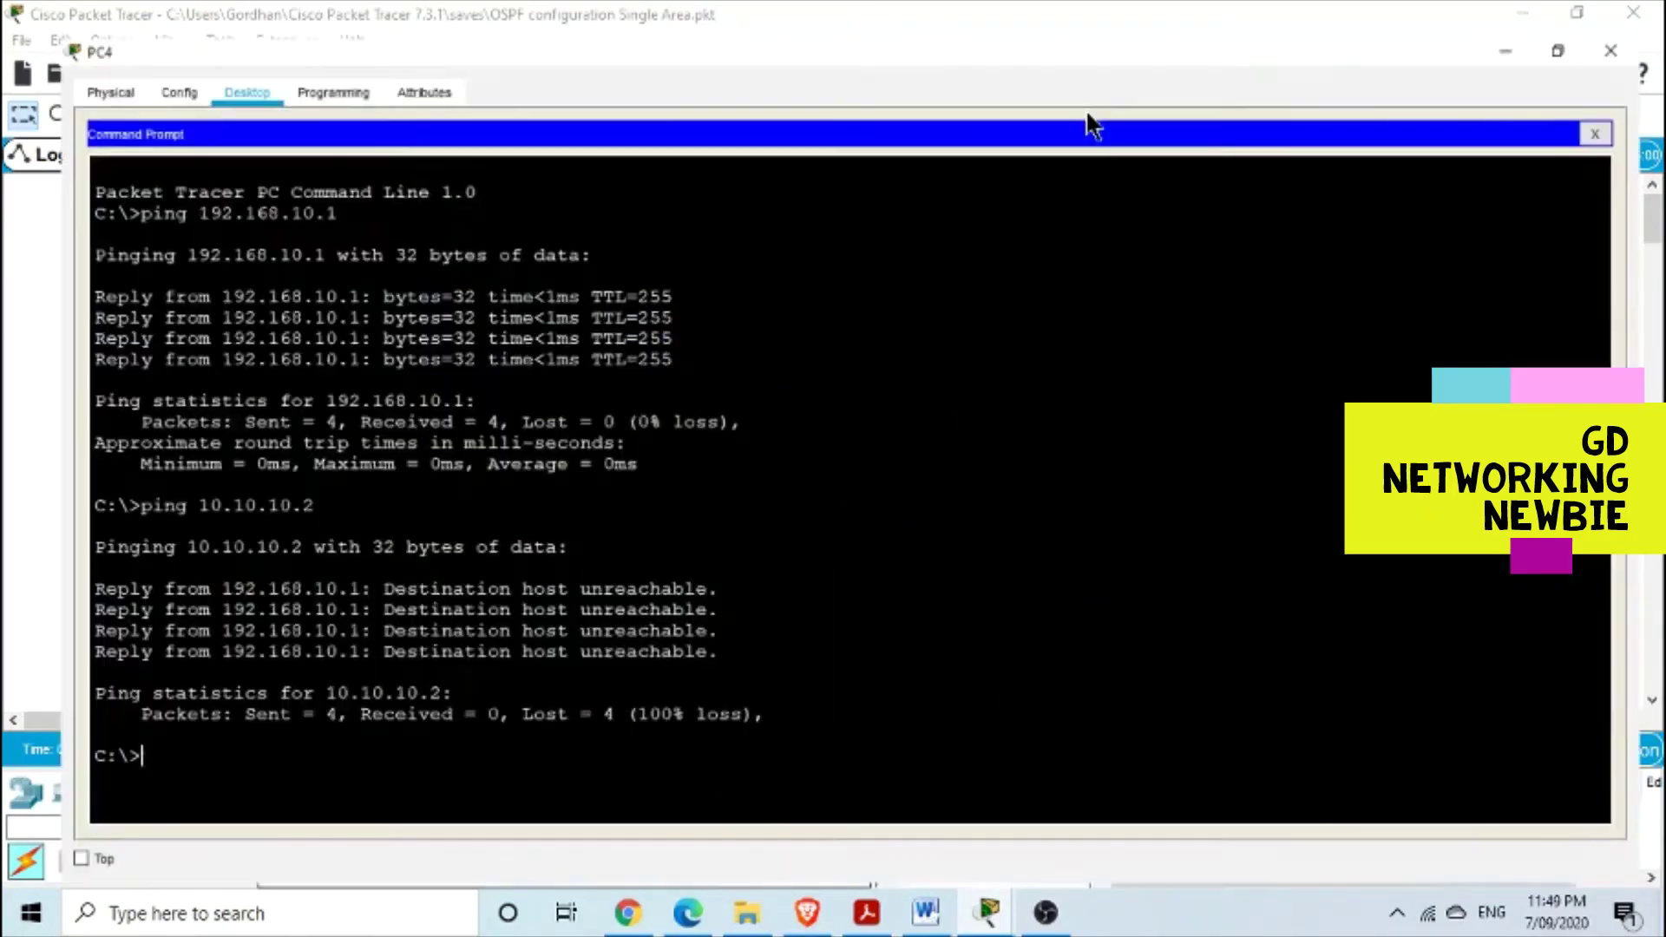
{"action": "left_click", "coordinate": [1523, 16]}
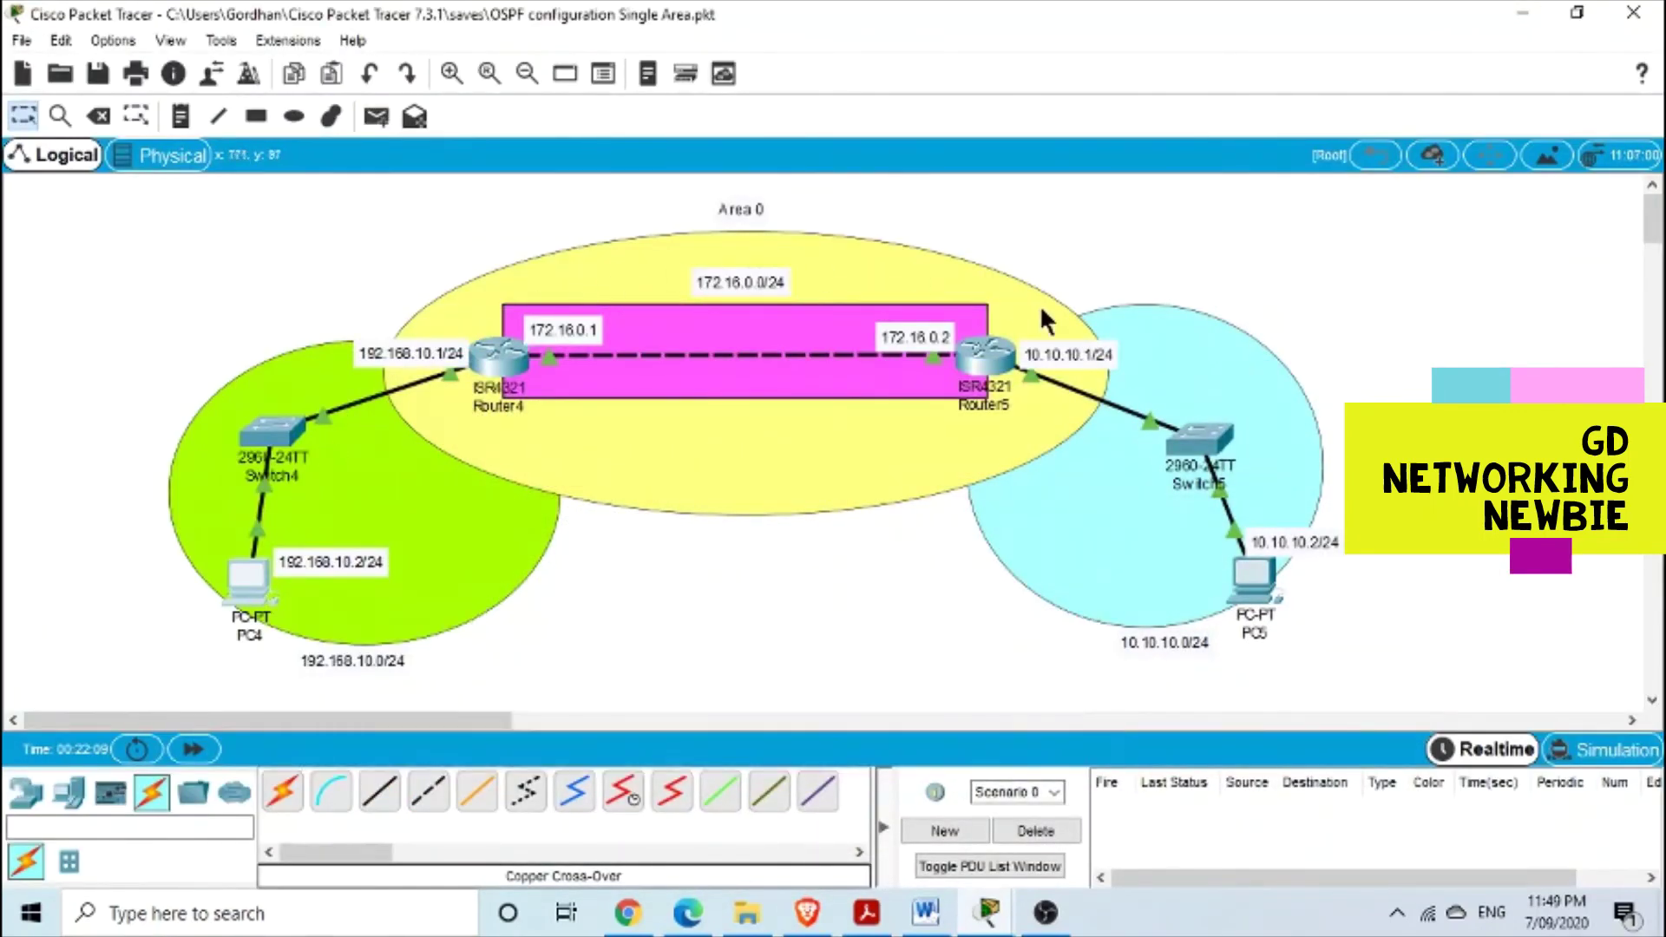
Reopen PC4's Command Prompt maximized and ping PC5 at 10.10.10.2
{"action": "left_click", "coordinate": [241, 594]}
{"action": "key", "text": "Return"}
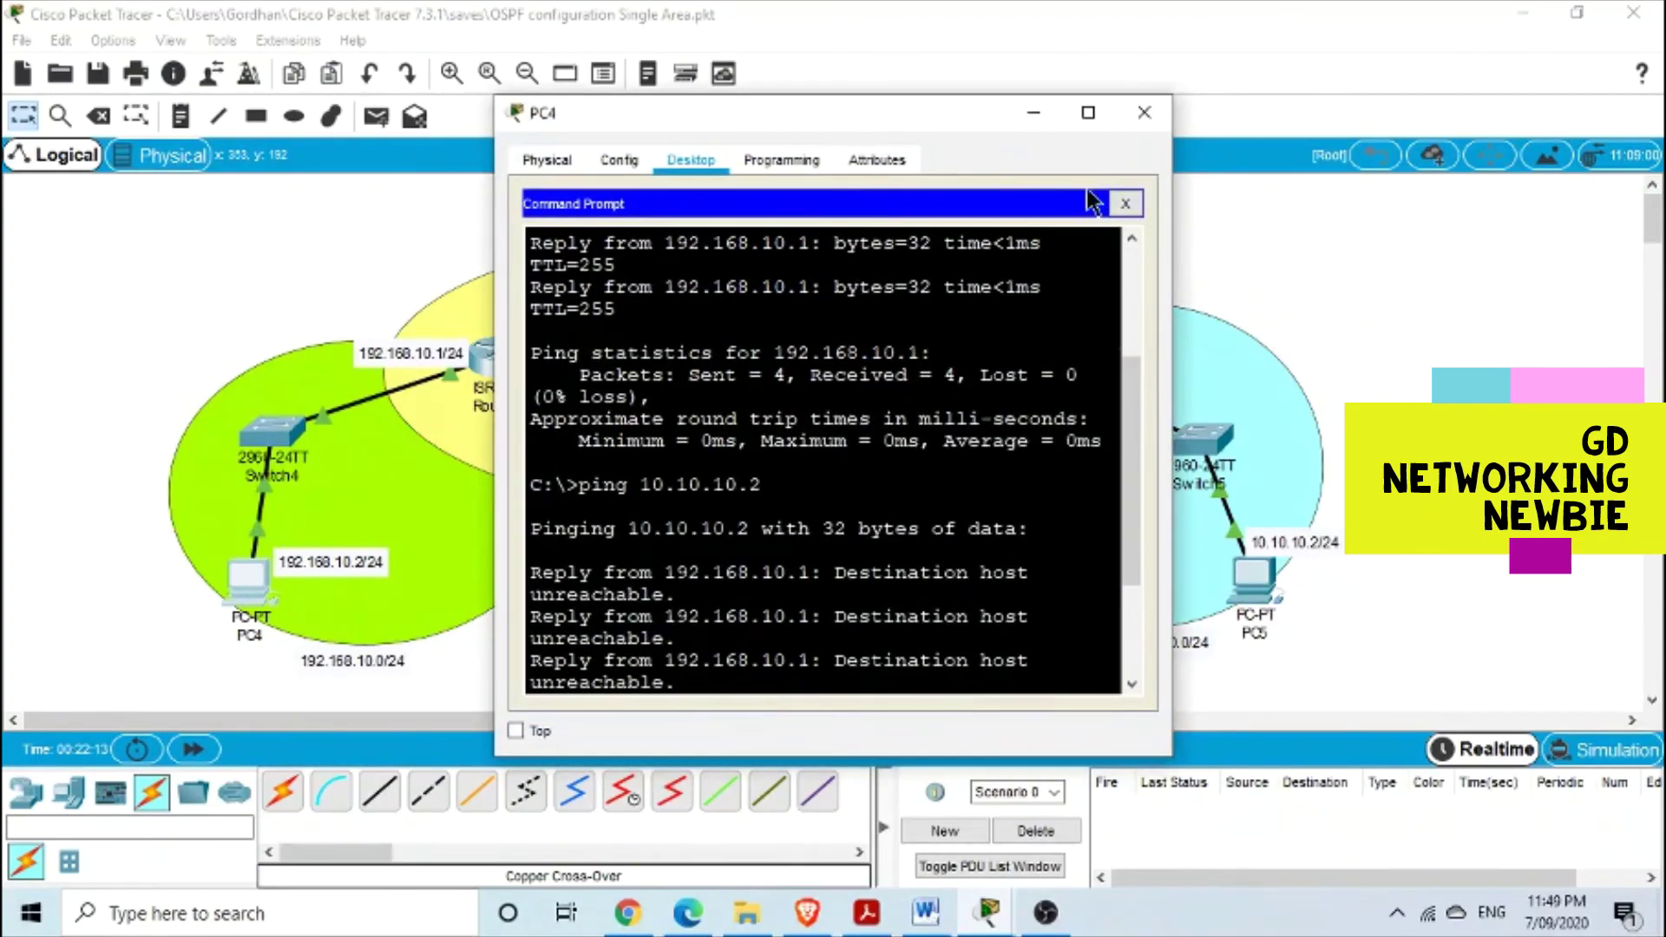
{"action": "left_click", "coordinate": [1089, 113]}
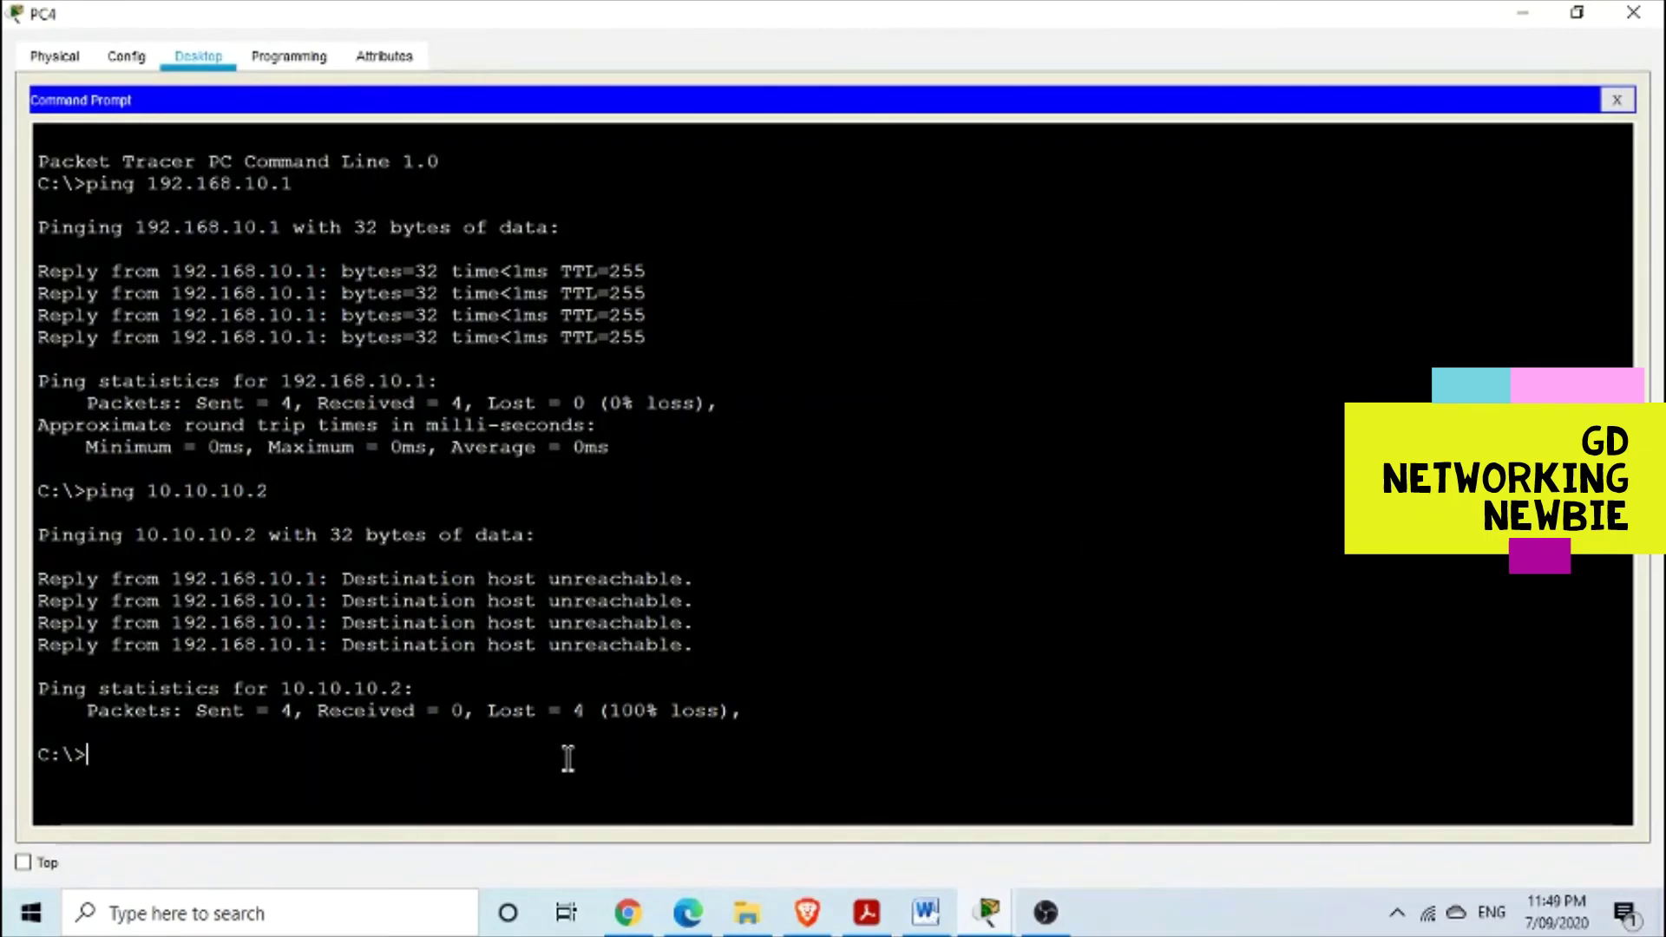
{"action": "type", "text": "ping 10.10."}
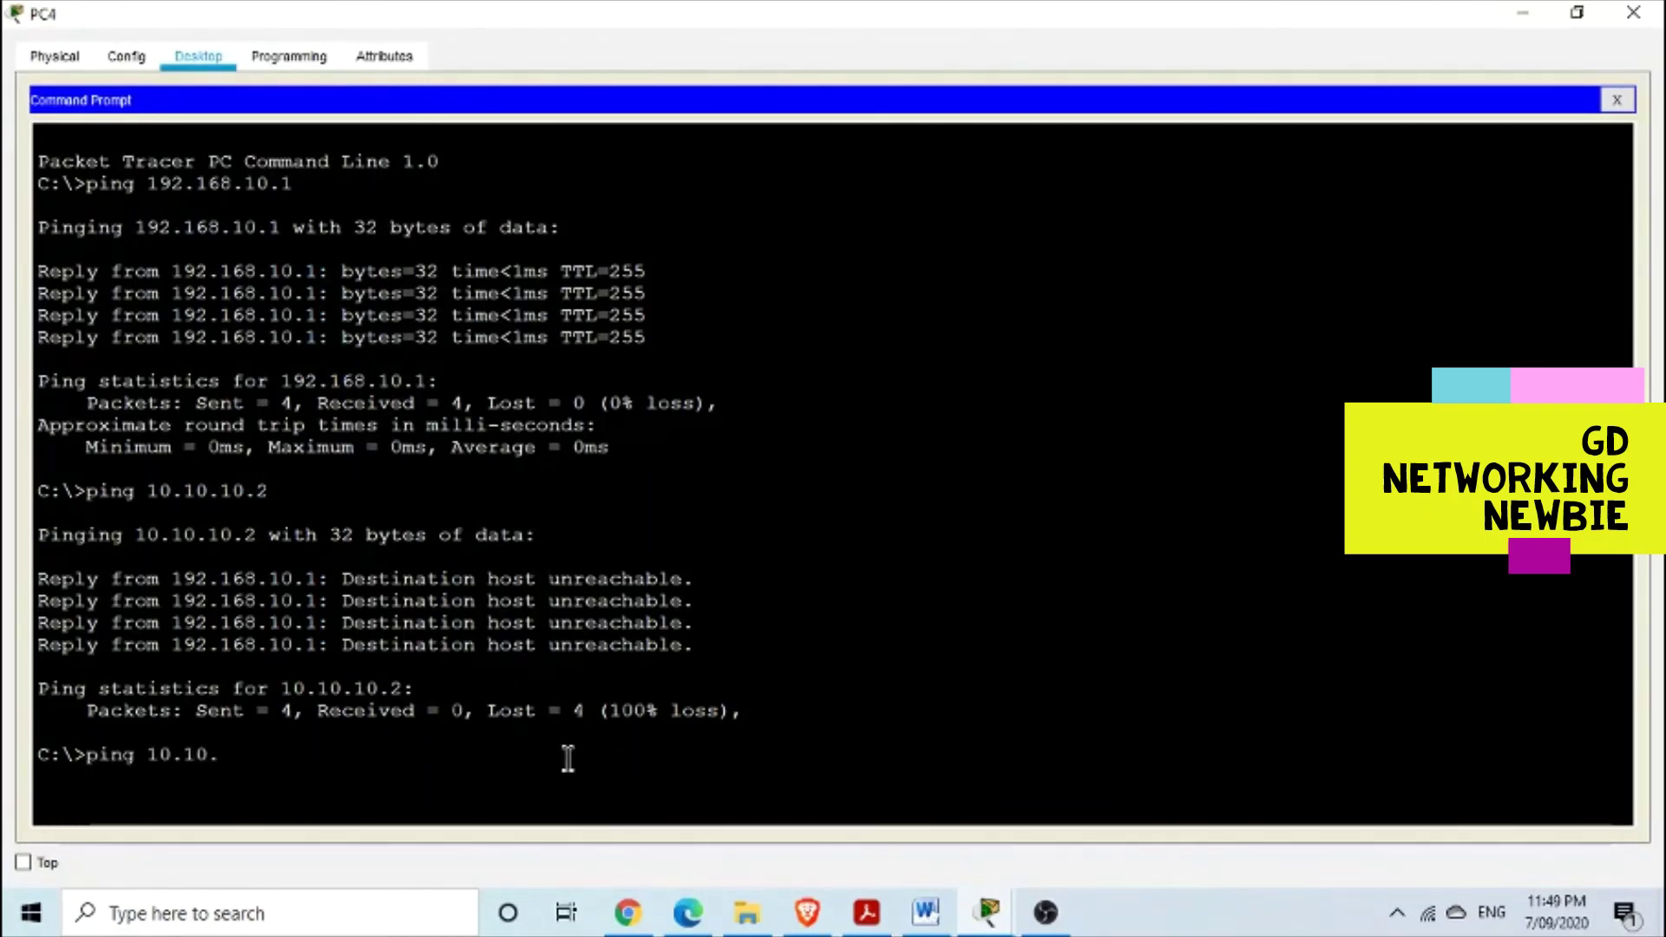
{"action": "type", "text": "10.2"}
{"action": "key", "text": "Return"}
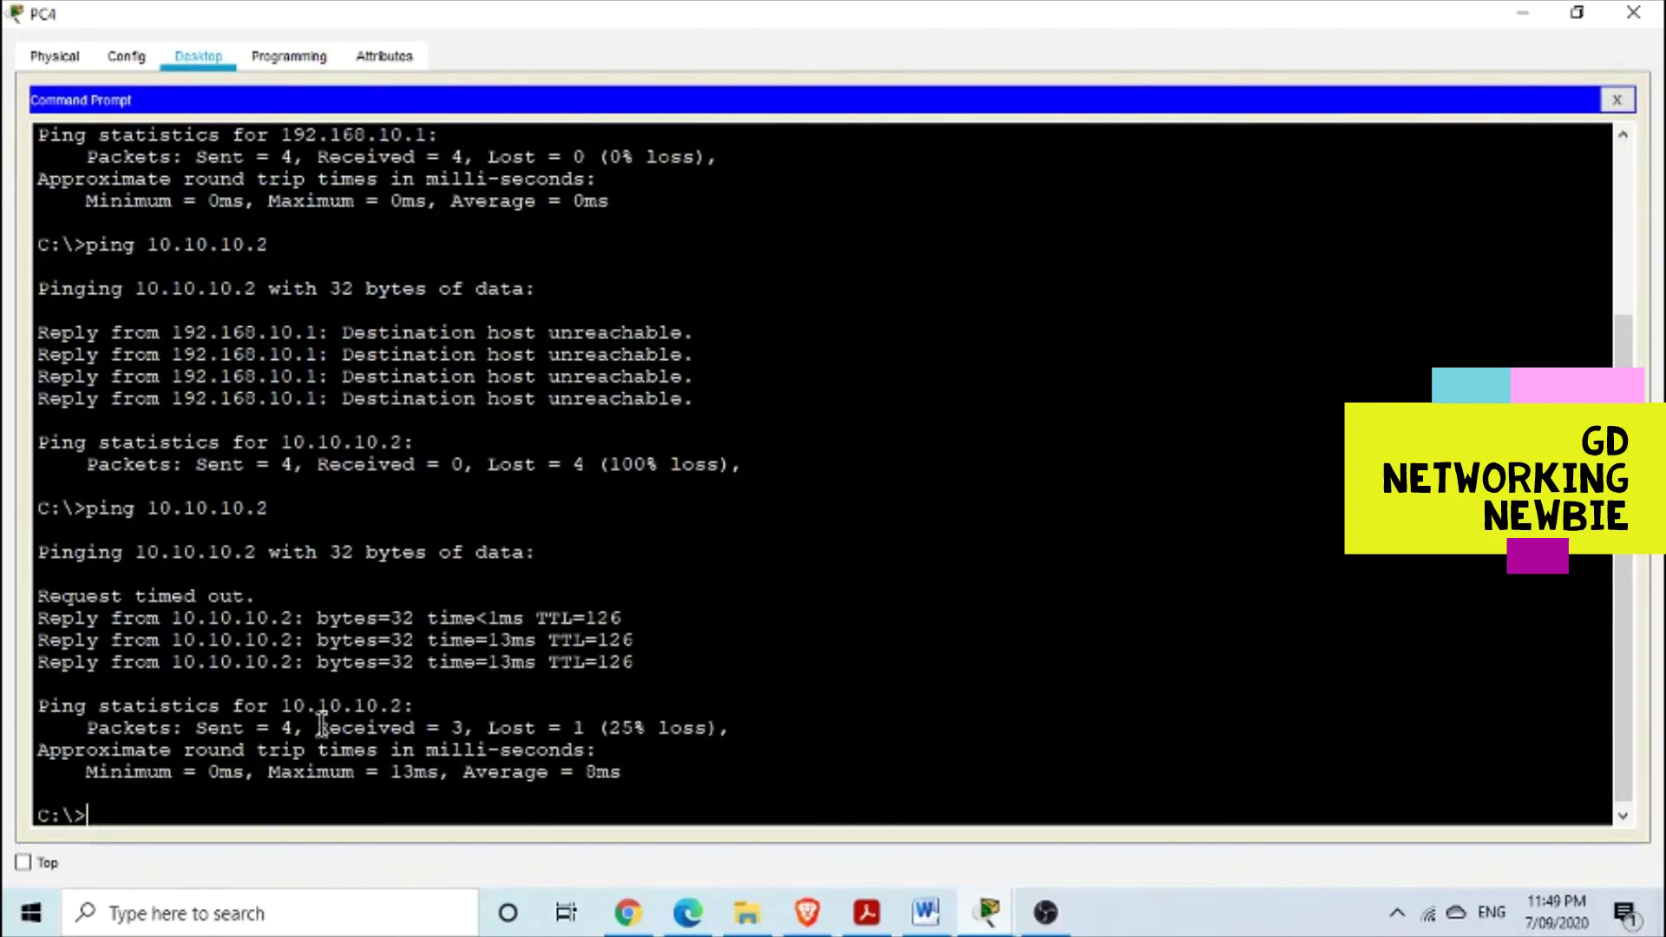
Examine the received and lost packet counts in PC4's ping statistics for 10.10.10.2
{"action": "left_click_drag", "start_coordinate": [316, 728], "coordinate": [512, 728]}
{"action": "left_click", "coordinate": [461, 723]}
{"action": "left_click", "coordinate": [503, 720]}
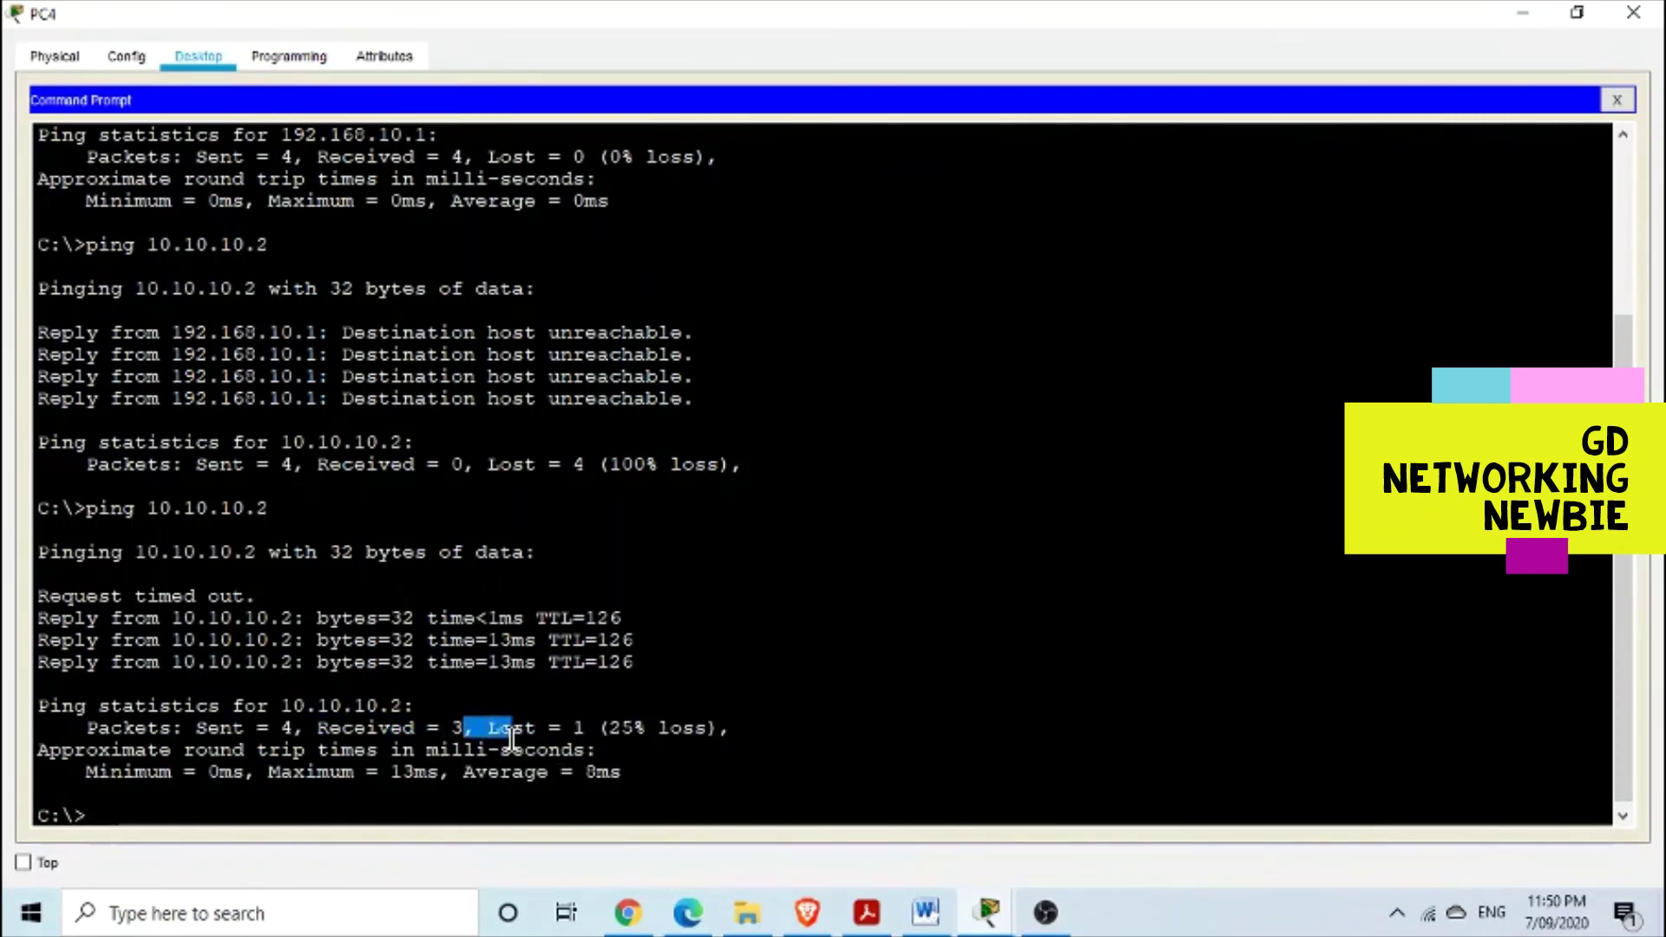
{"action": "left_click", "coordinate": [327, 796]}
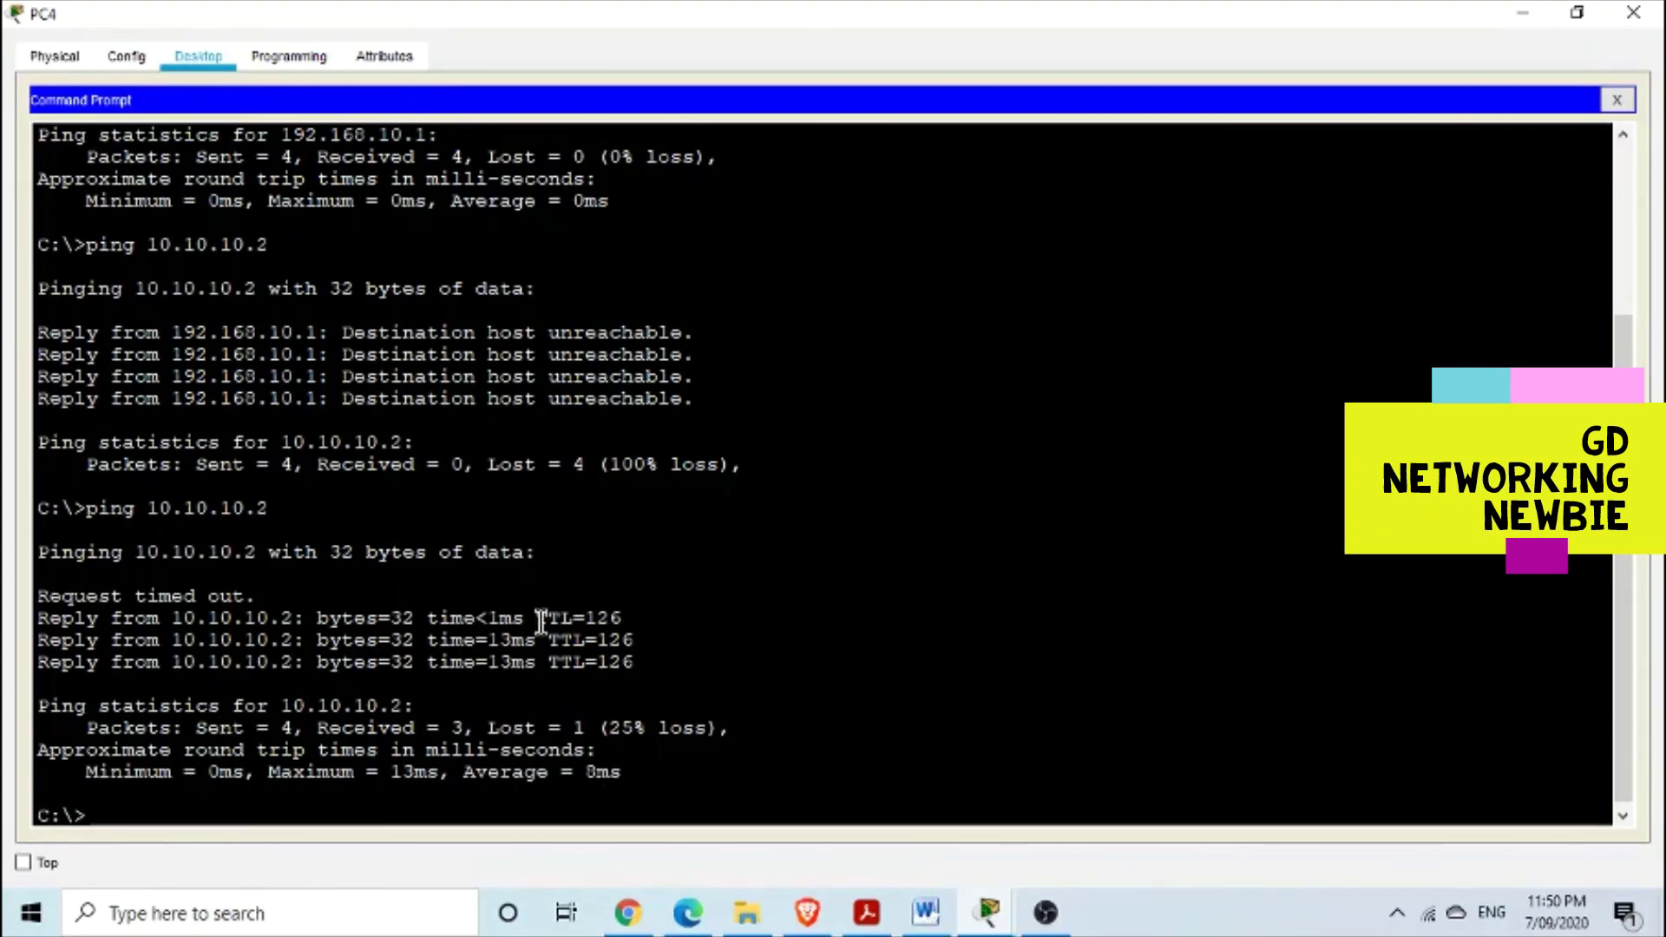
Repeat the ping to 10.10.10.2 from PC4, check its packet statistics and minimize the PC4 window
{"action": "key", "text": "Up"}
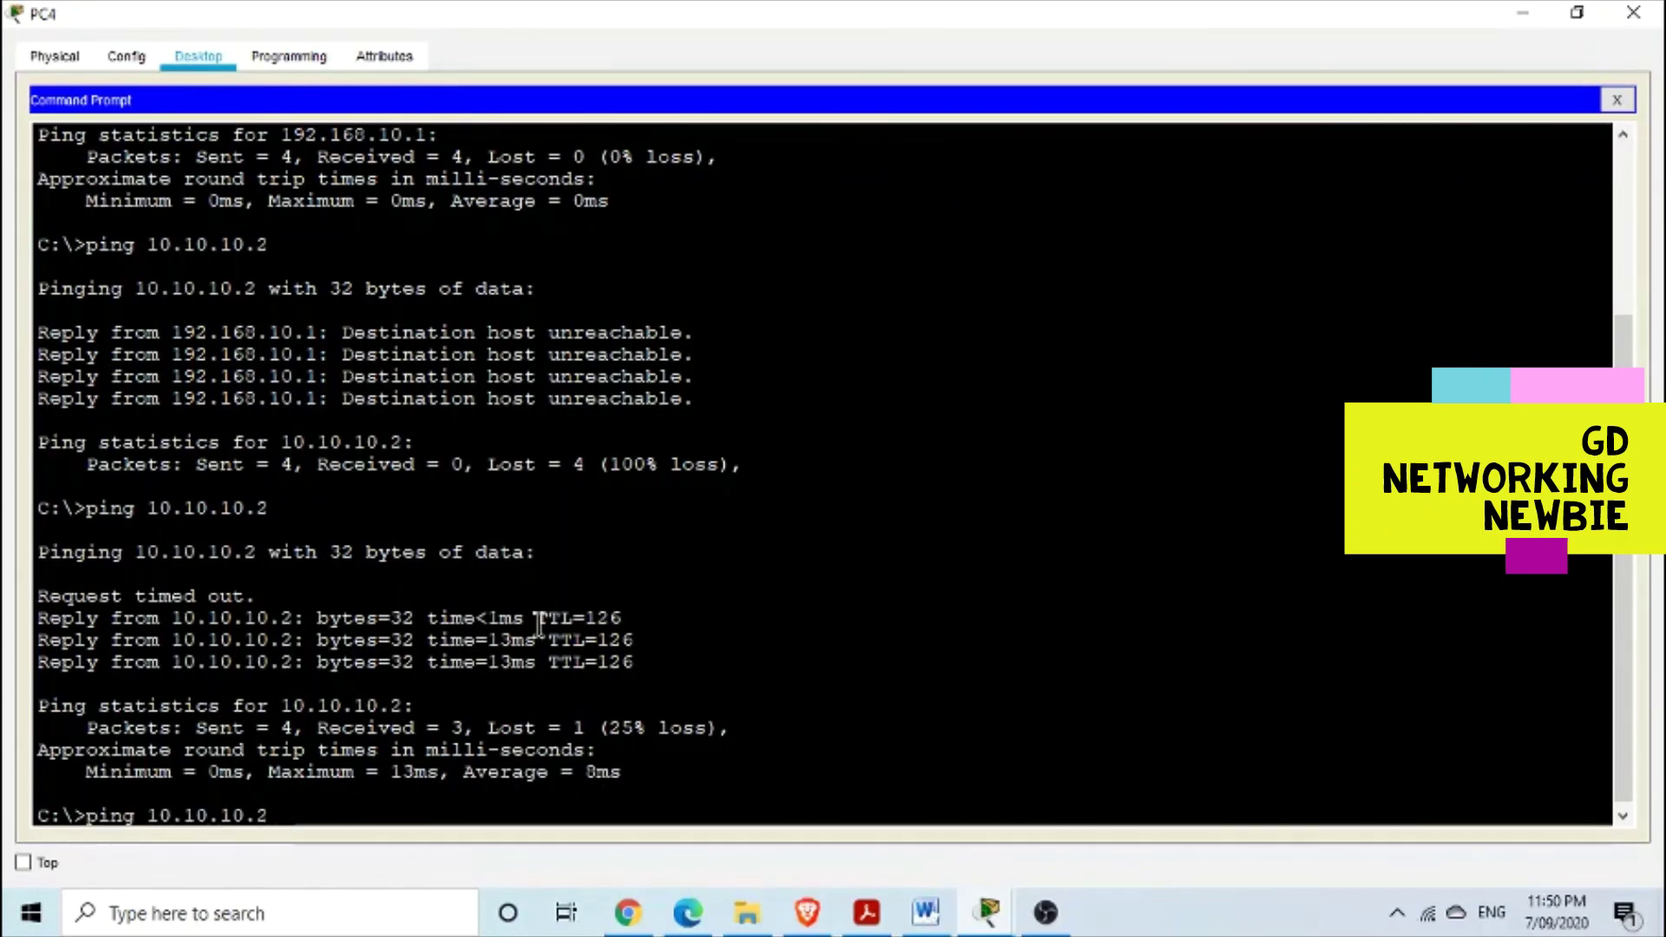
{"action": "key", "text": "Return"}
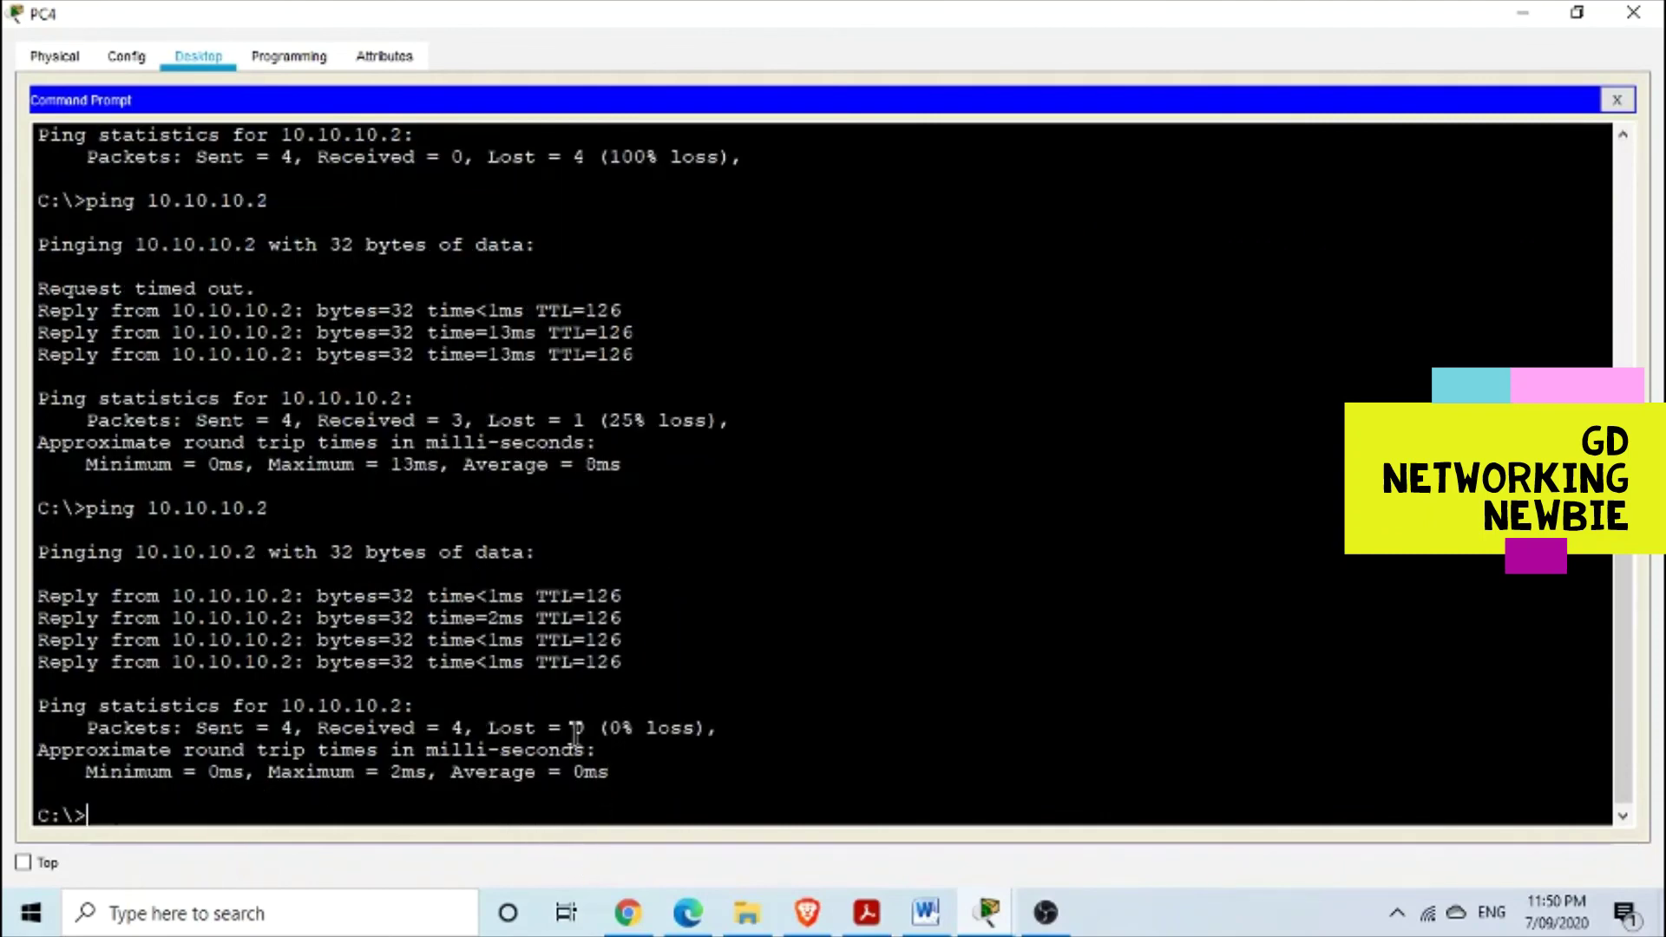
{"action": "left_click_drag", "start_coordinate": [575, 732], "coordinate": [651, 731]}
{"action": "left_click_drag", "start_coordinate": [339, 727], "coordinate": [453, 728]}
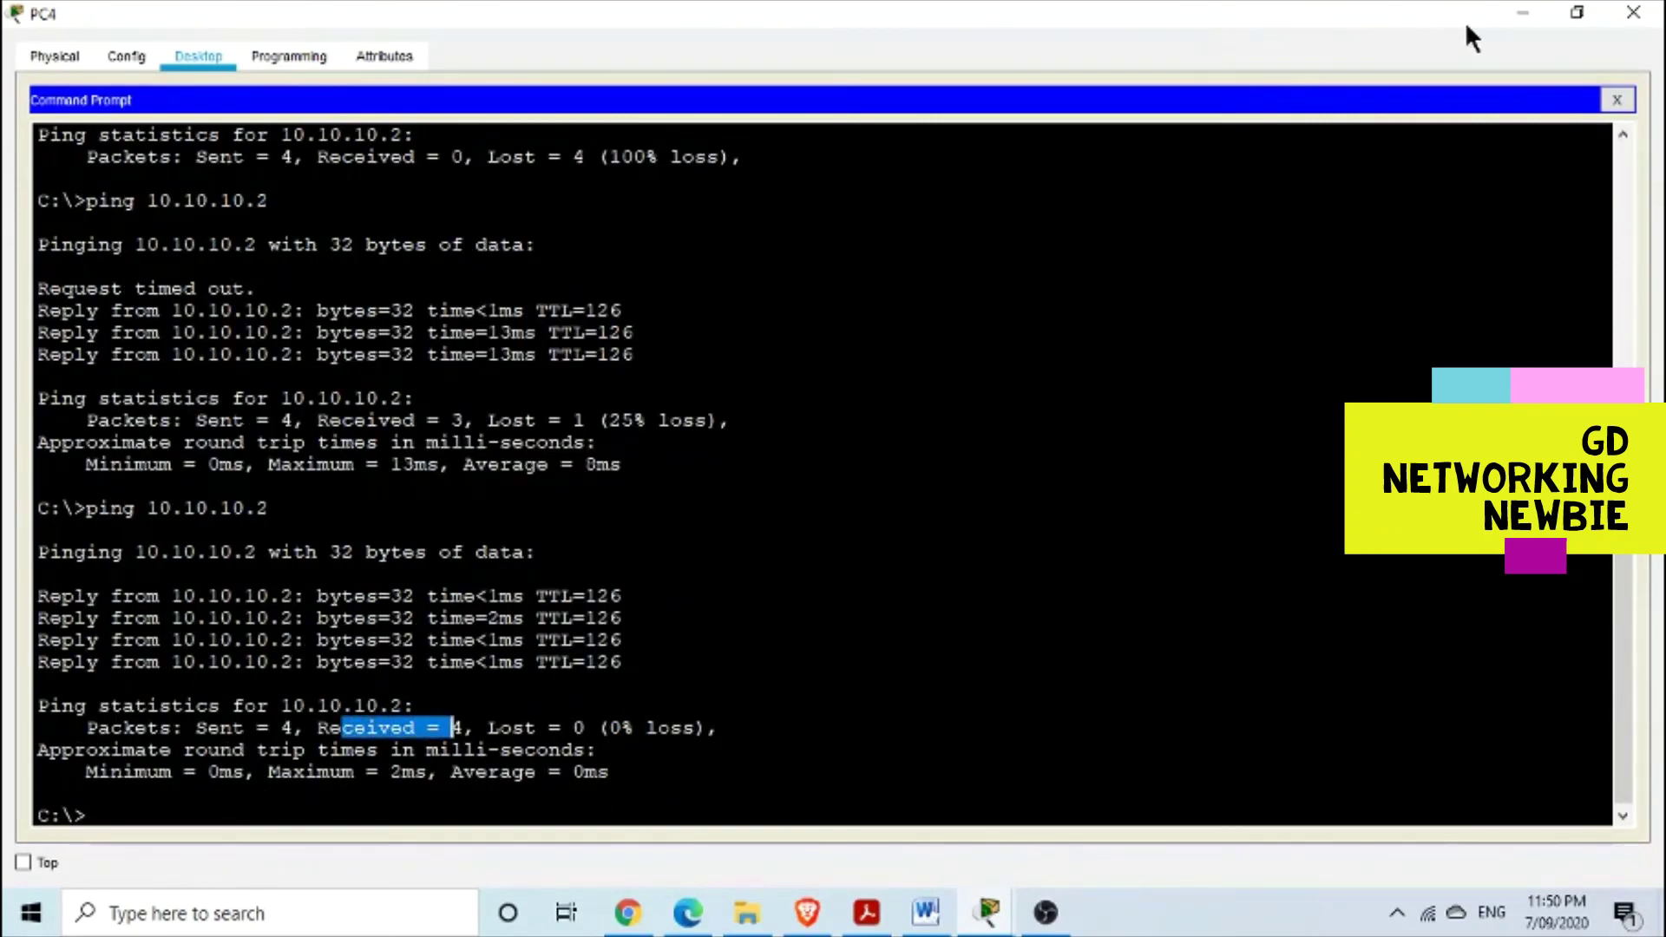
{"action": "left_click", "coordinate": [1523, 13]}
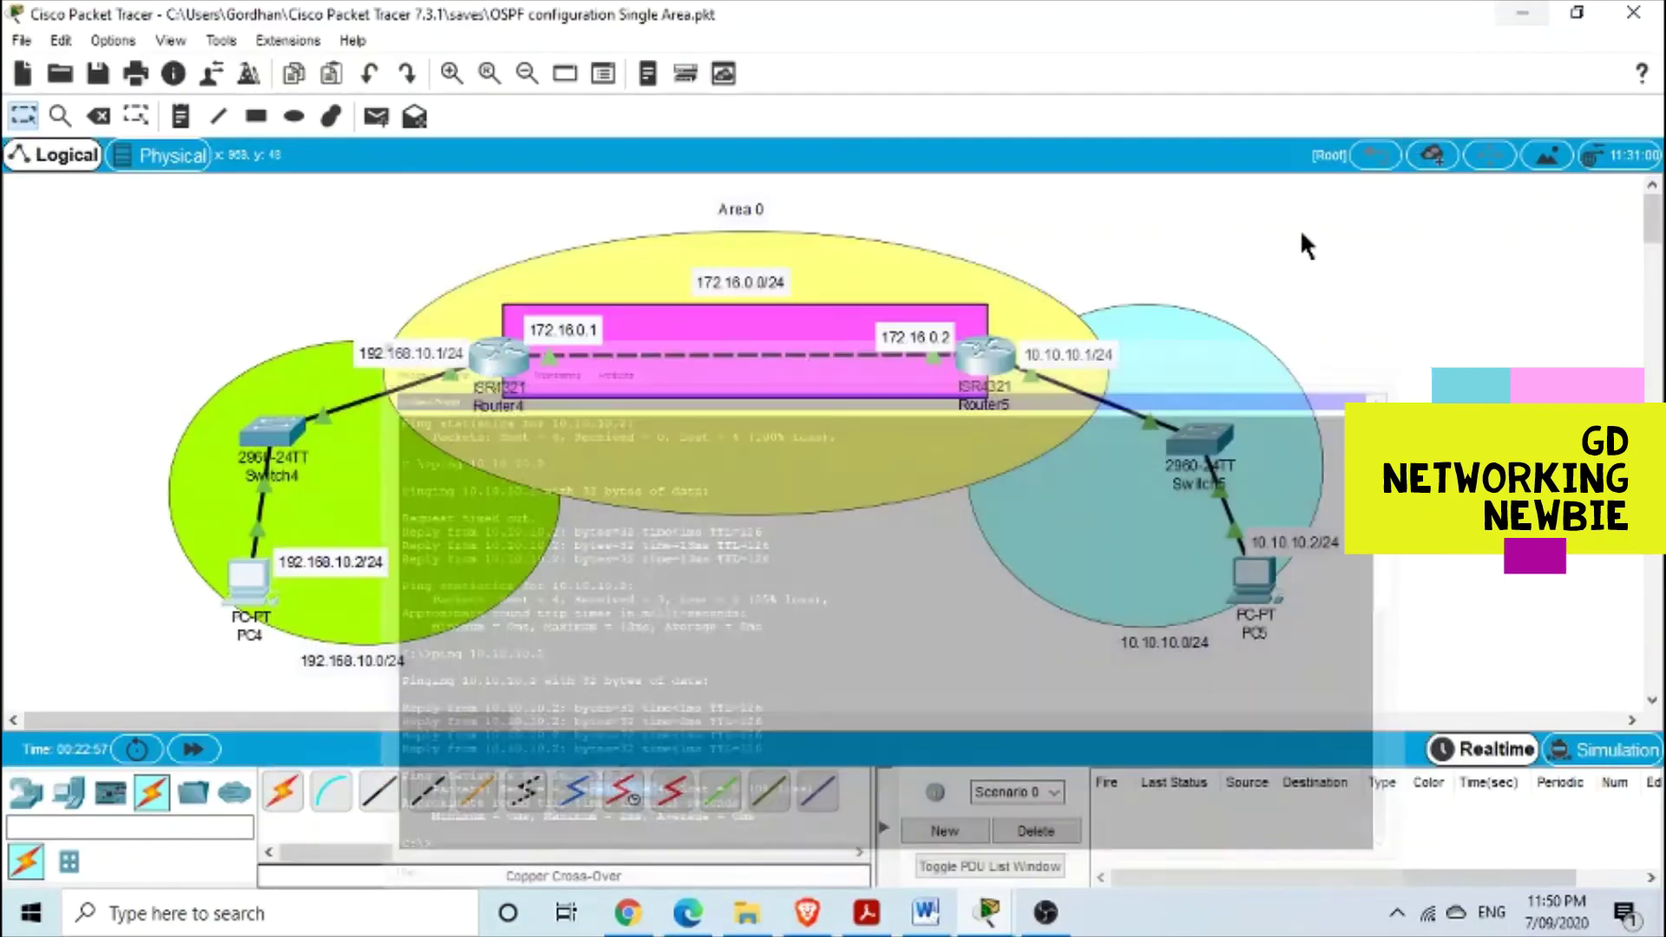